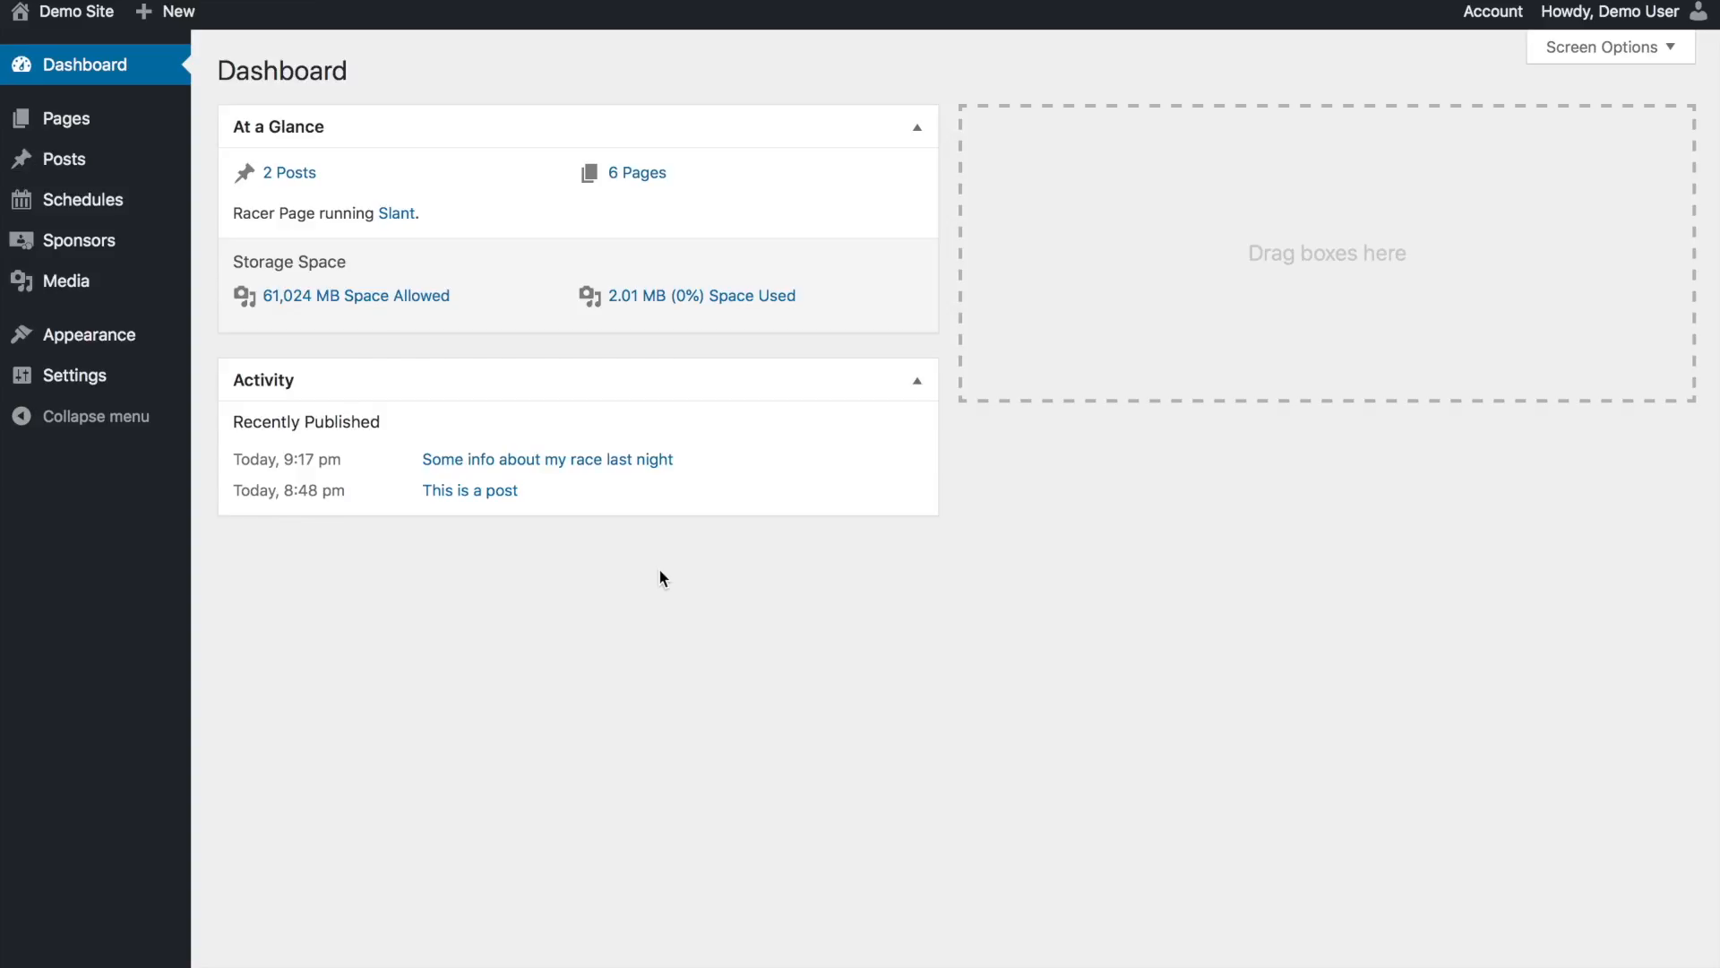
# Step: Open the theme customizer and go to the Appearance section of the Slant Settings
pyautogui.moveTo(136, 335)
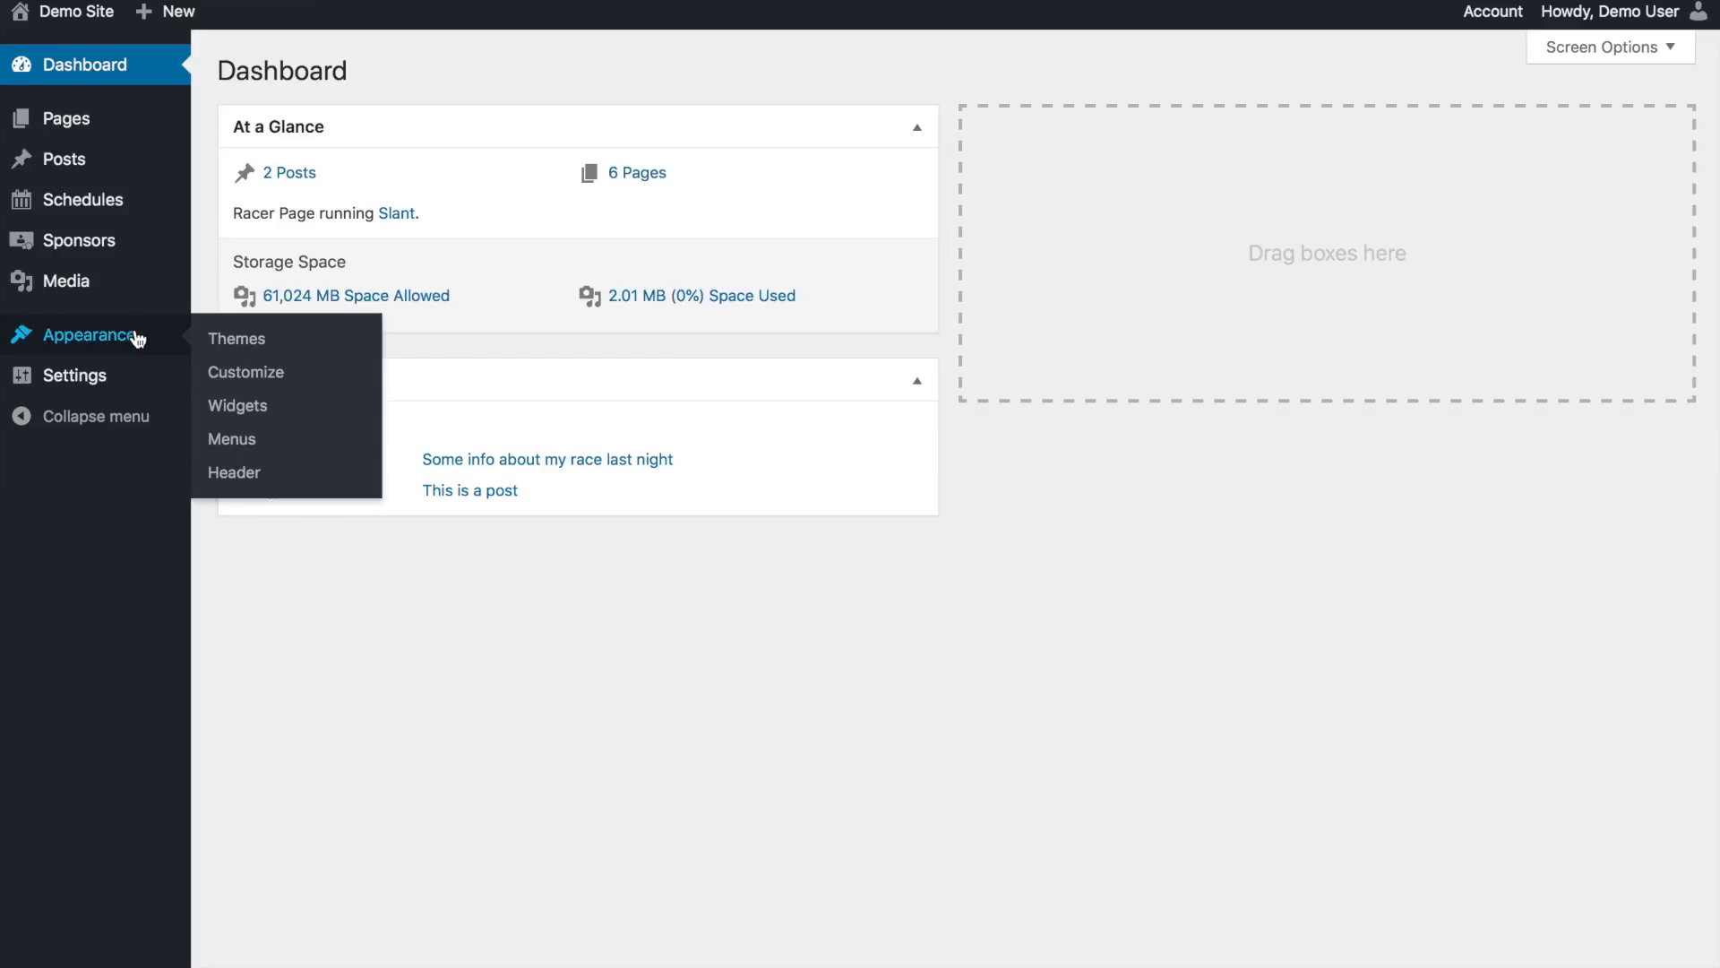
pyautogui.click(281, 376)
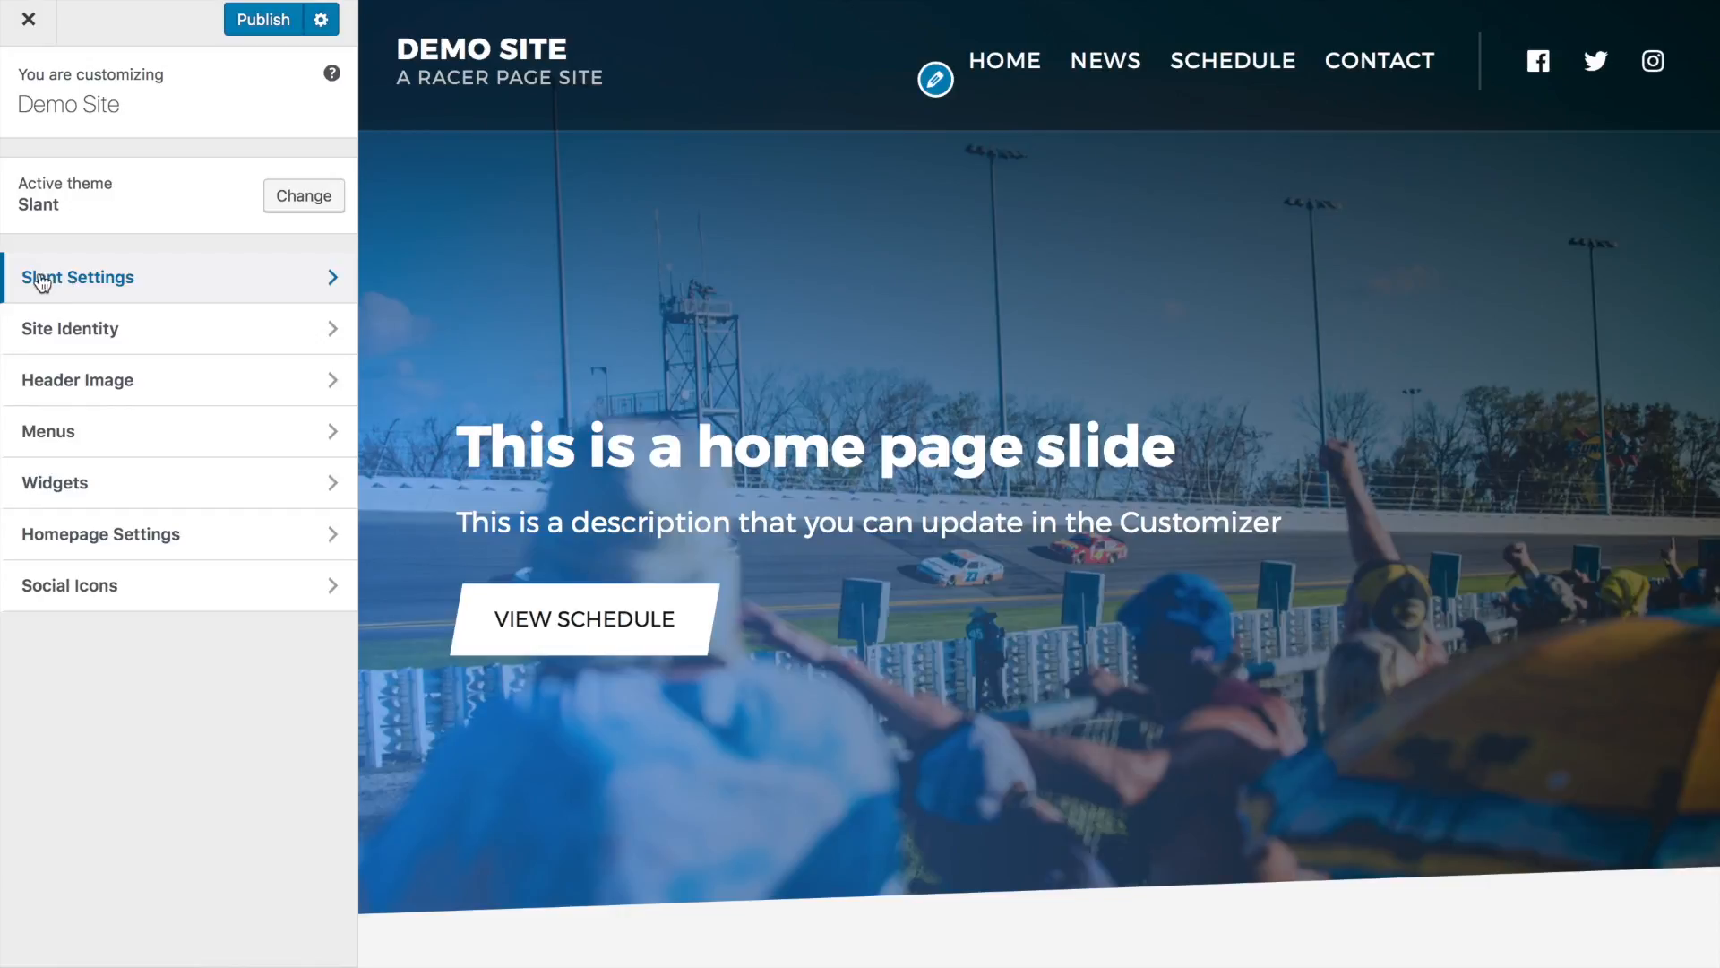
pyautogui.click(143, 285)
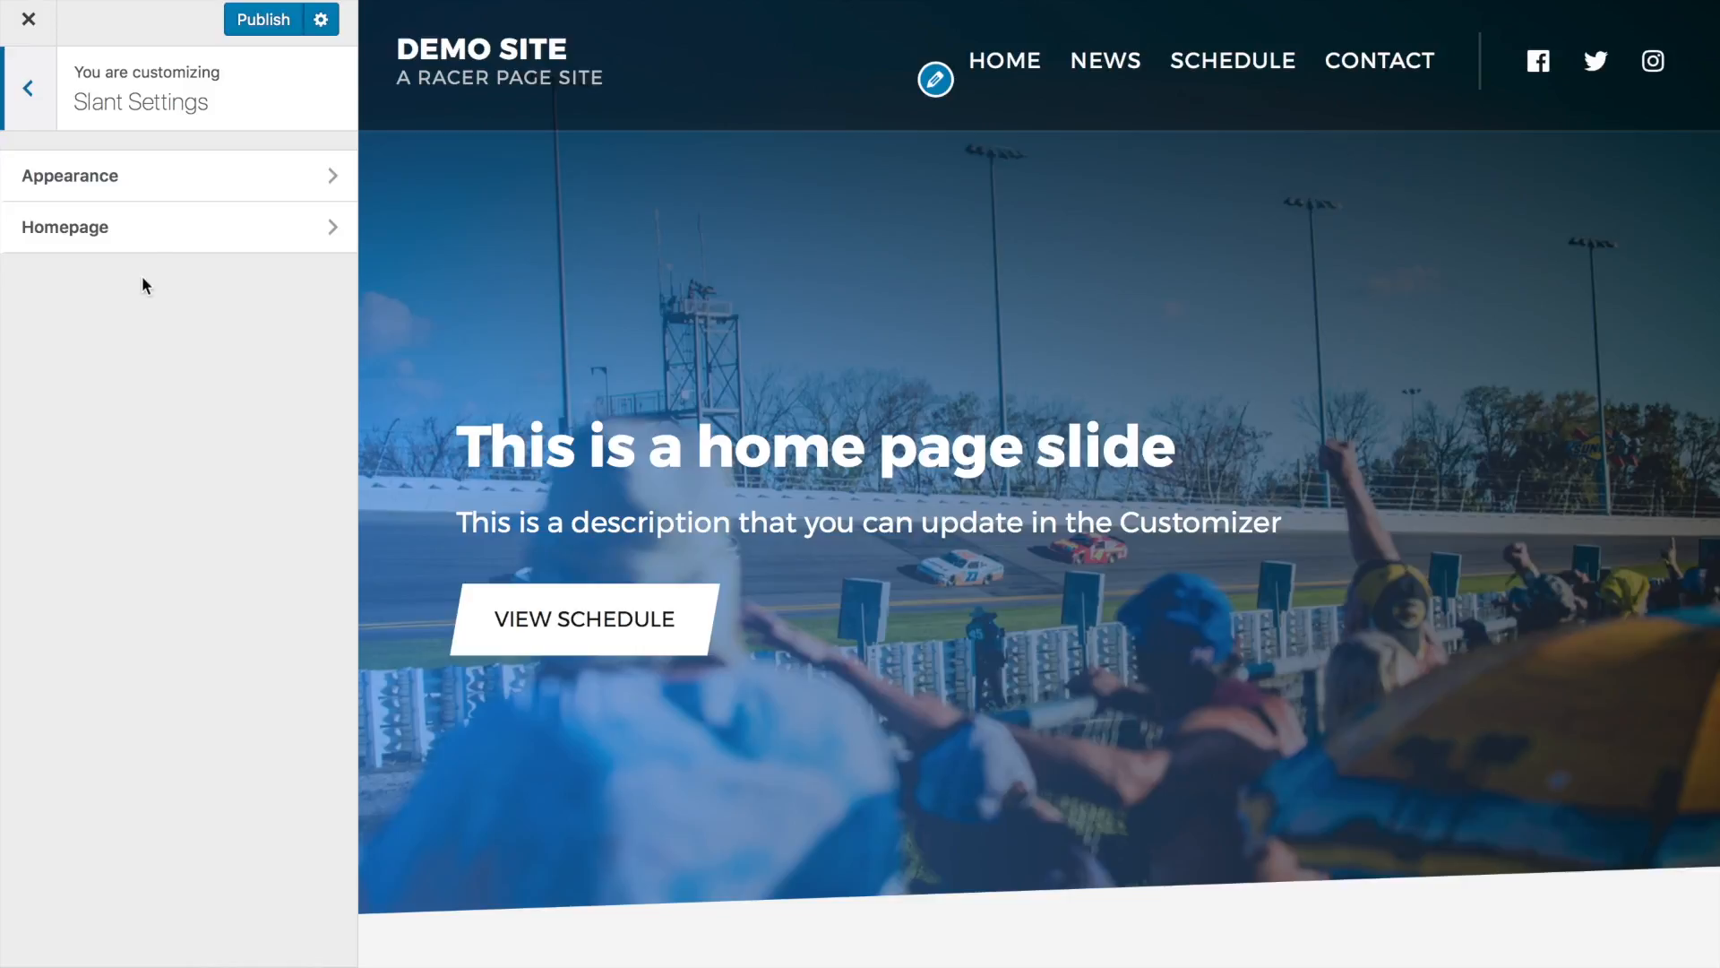
pyautogui.click(152, 186)
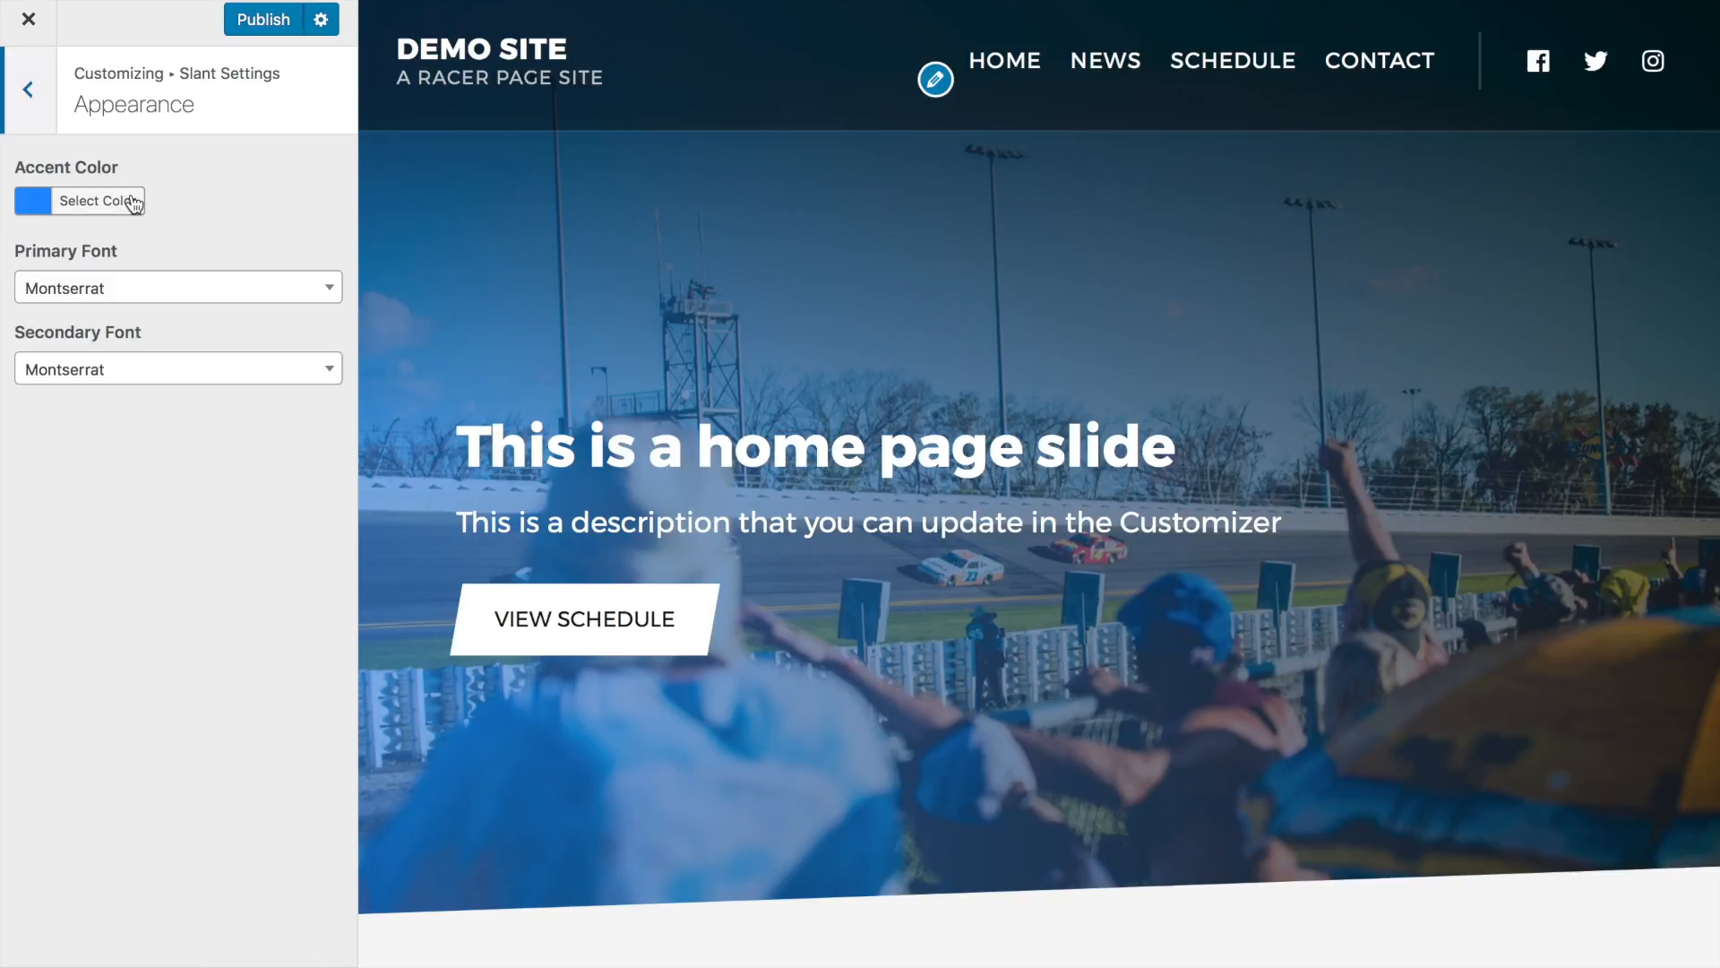
# Step: Set the site's accent color to the green swatch #81d742 and check it in the homepage preview
pyautogui.scroll(-7, 559, 324)
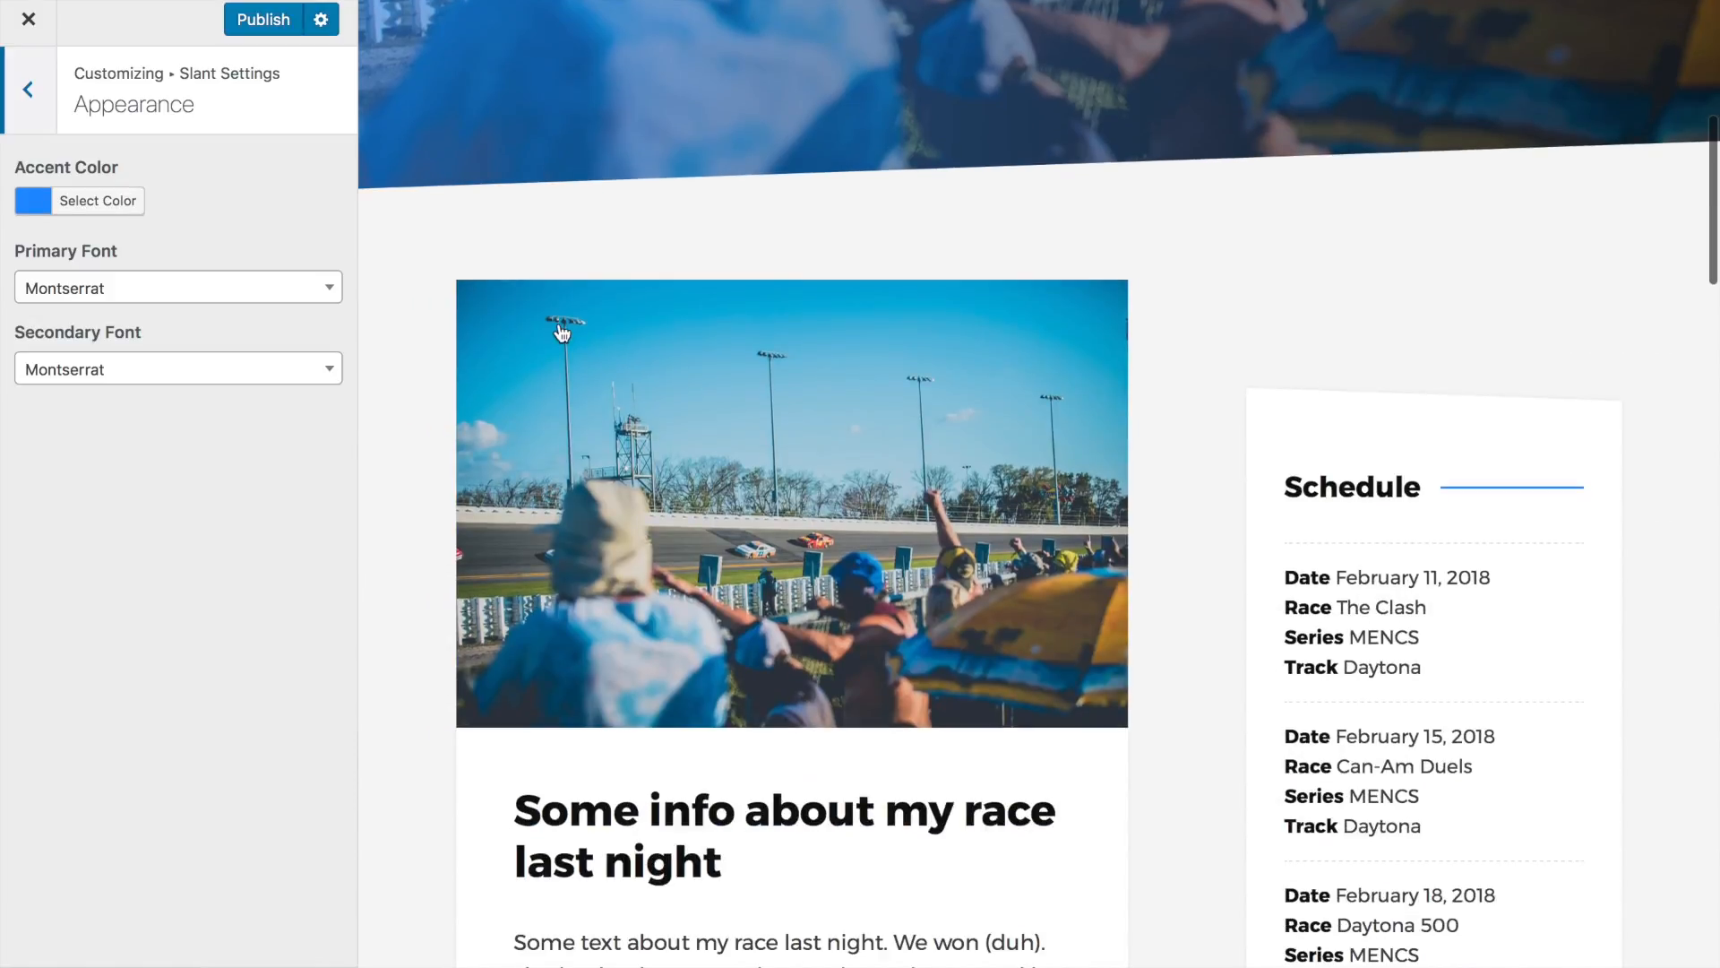
pyautogui.scroll(-5, 557, 321)
pyautogui.scroll(10, 1056, 692)
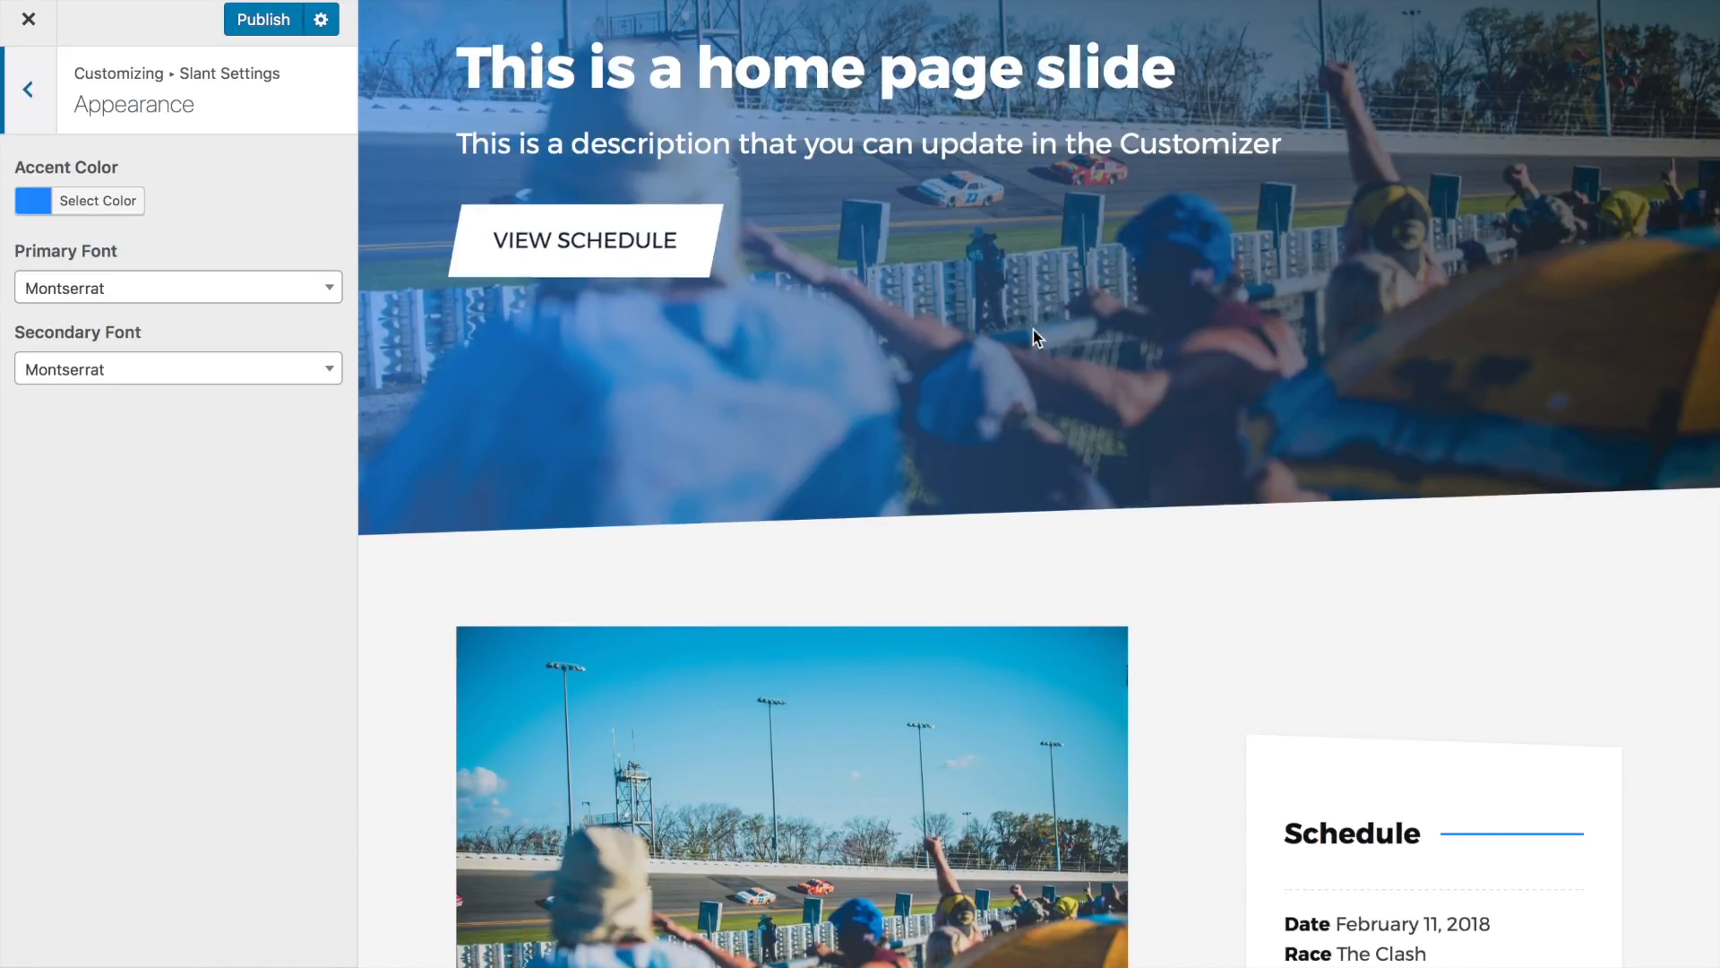
pyautogui.scroll(-15, 871, 235)
pyautogui.scroll(2, 871, 238)
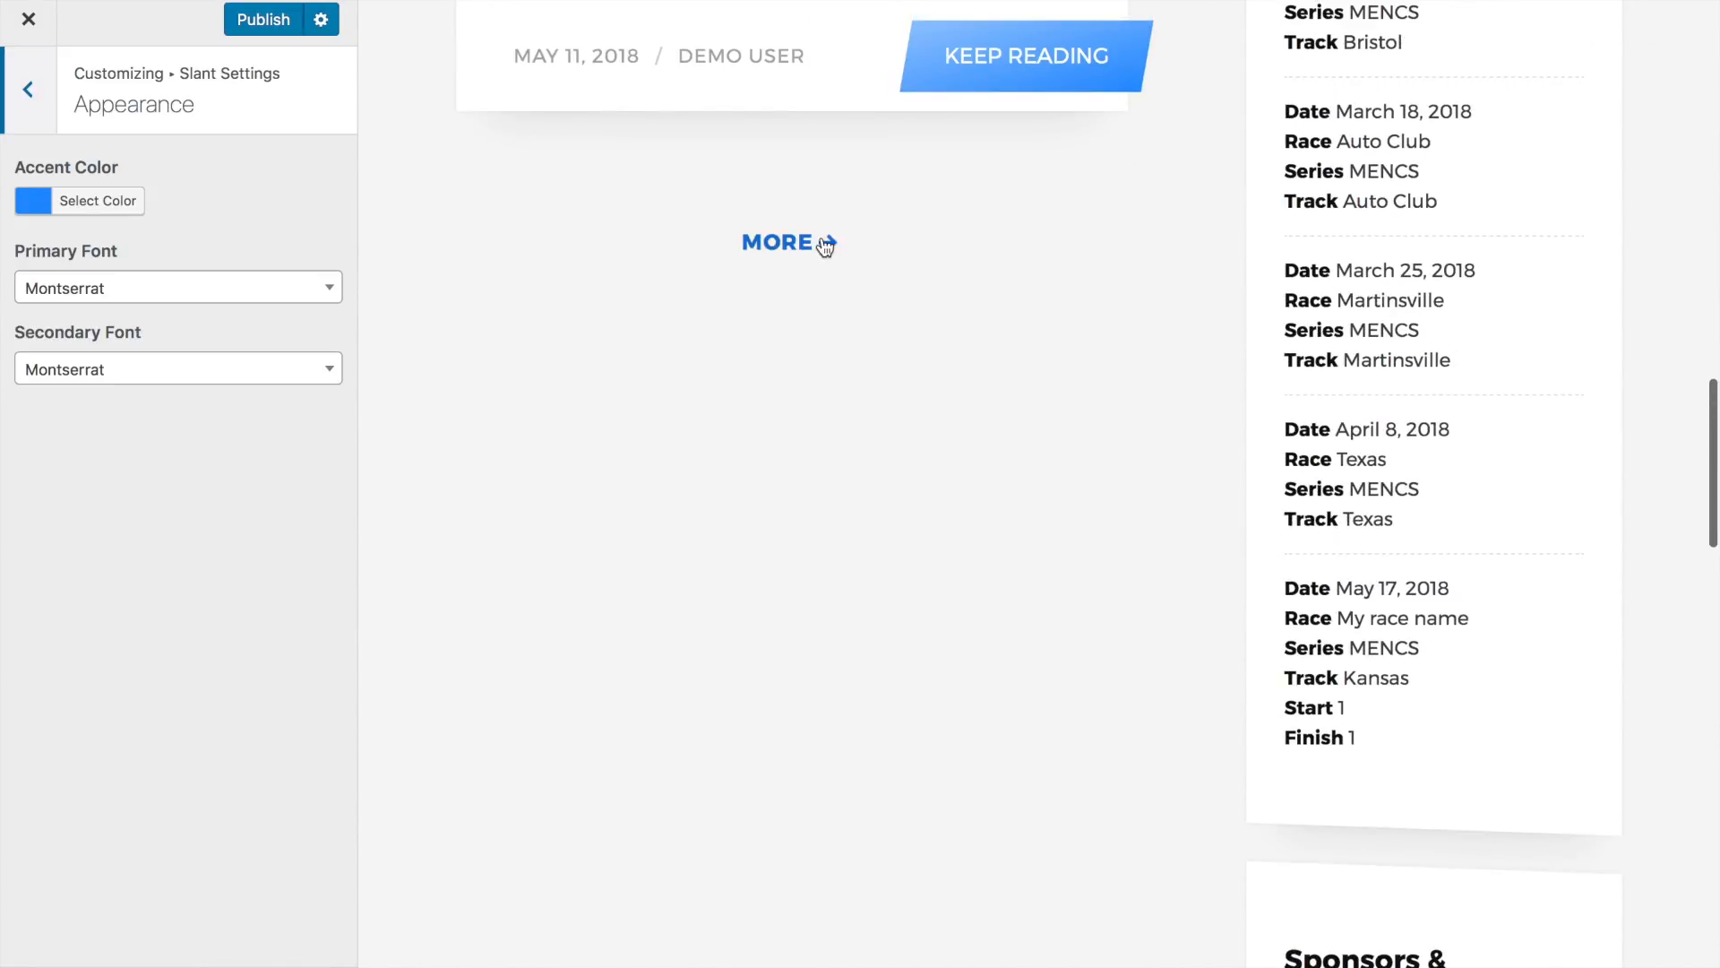
pyautogui.click(87, 197)
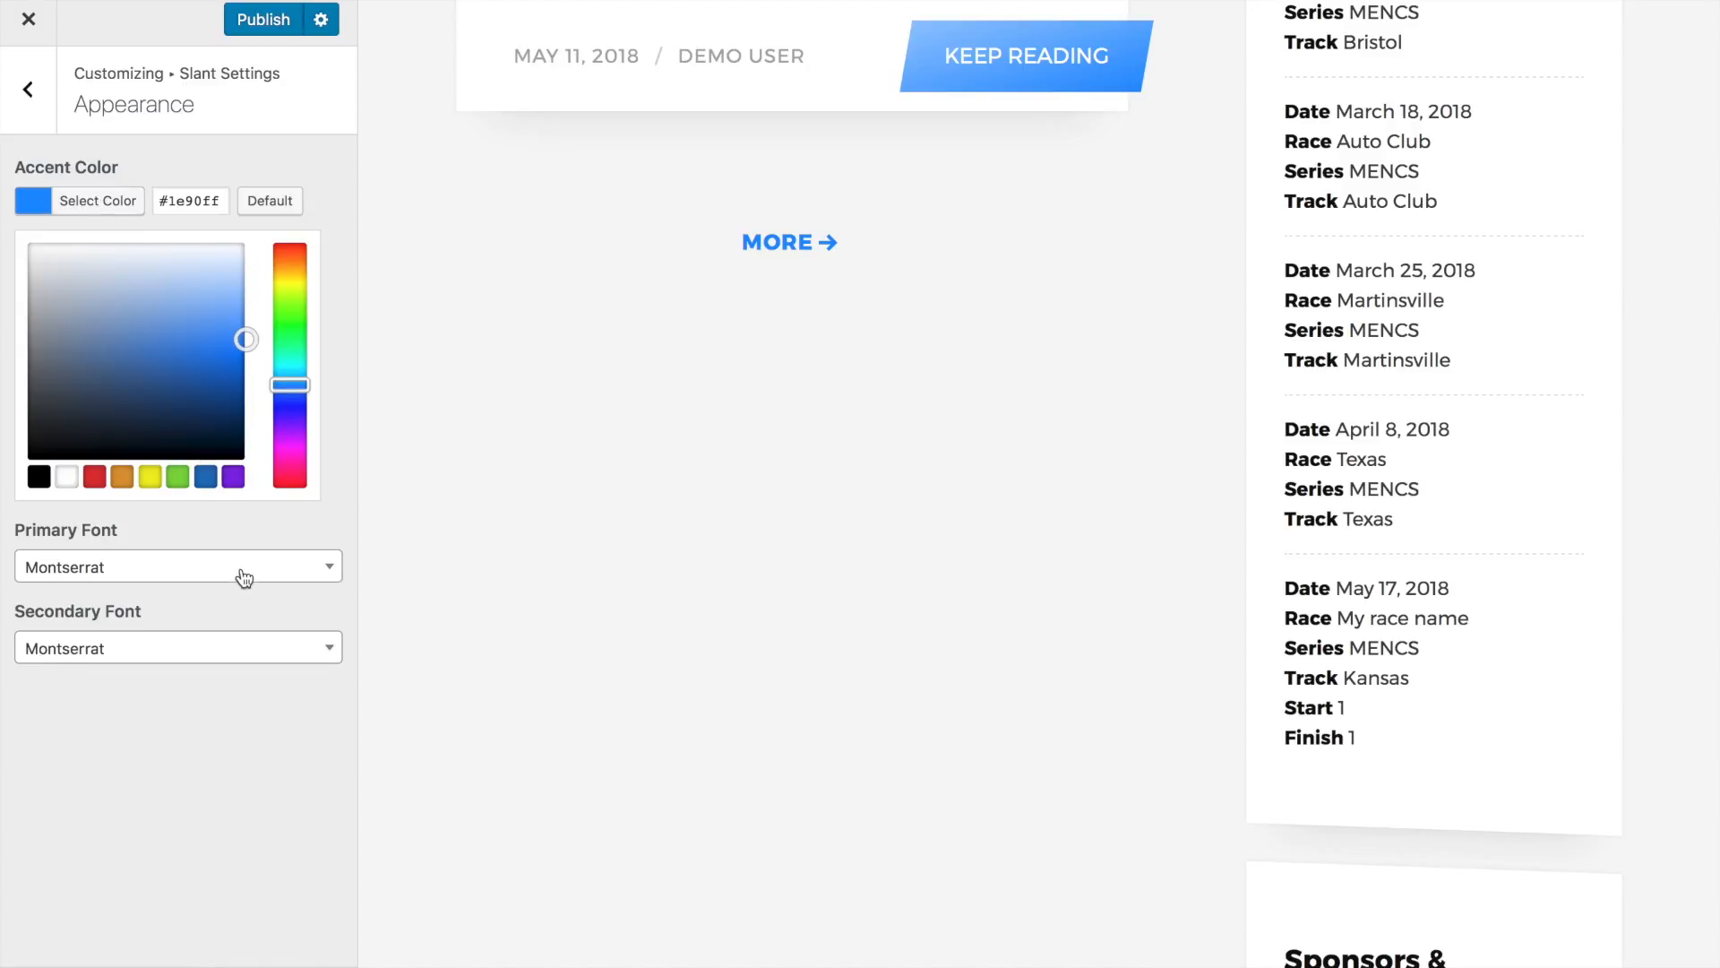
pyautogui.click(179, 489)
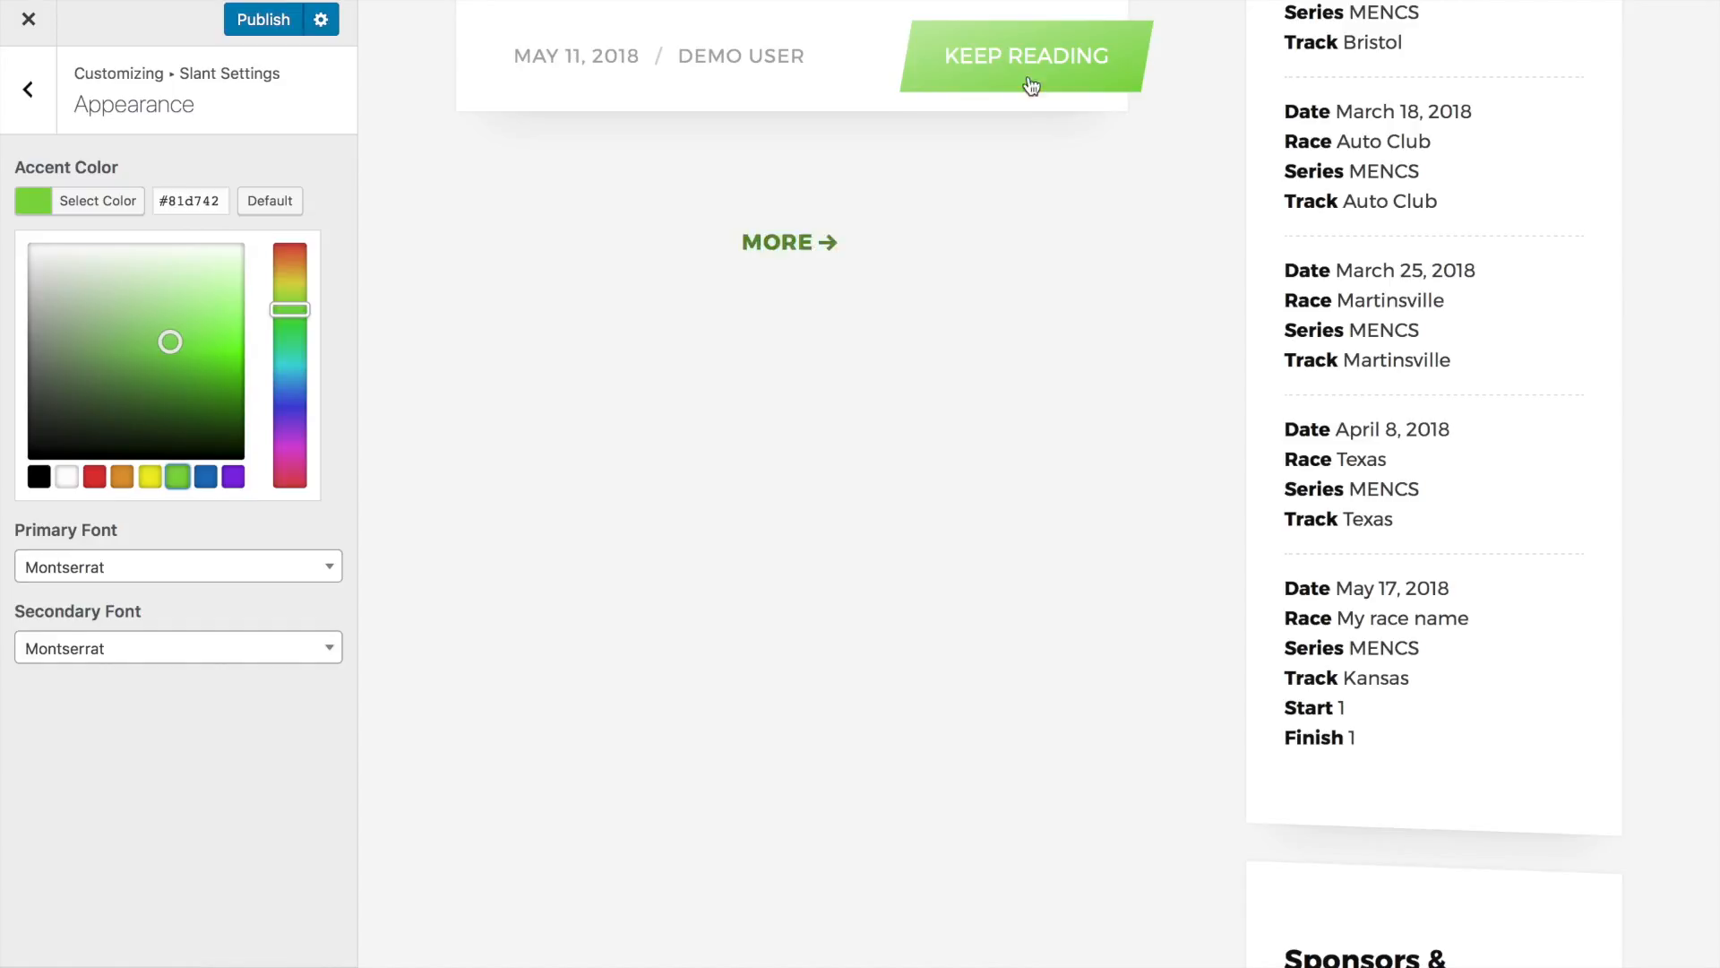
pyautogui.scroll(15, 1037, 55)
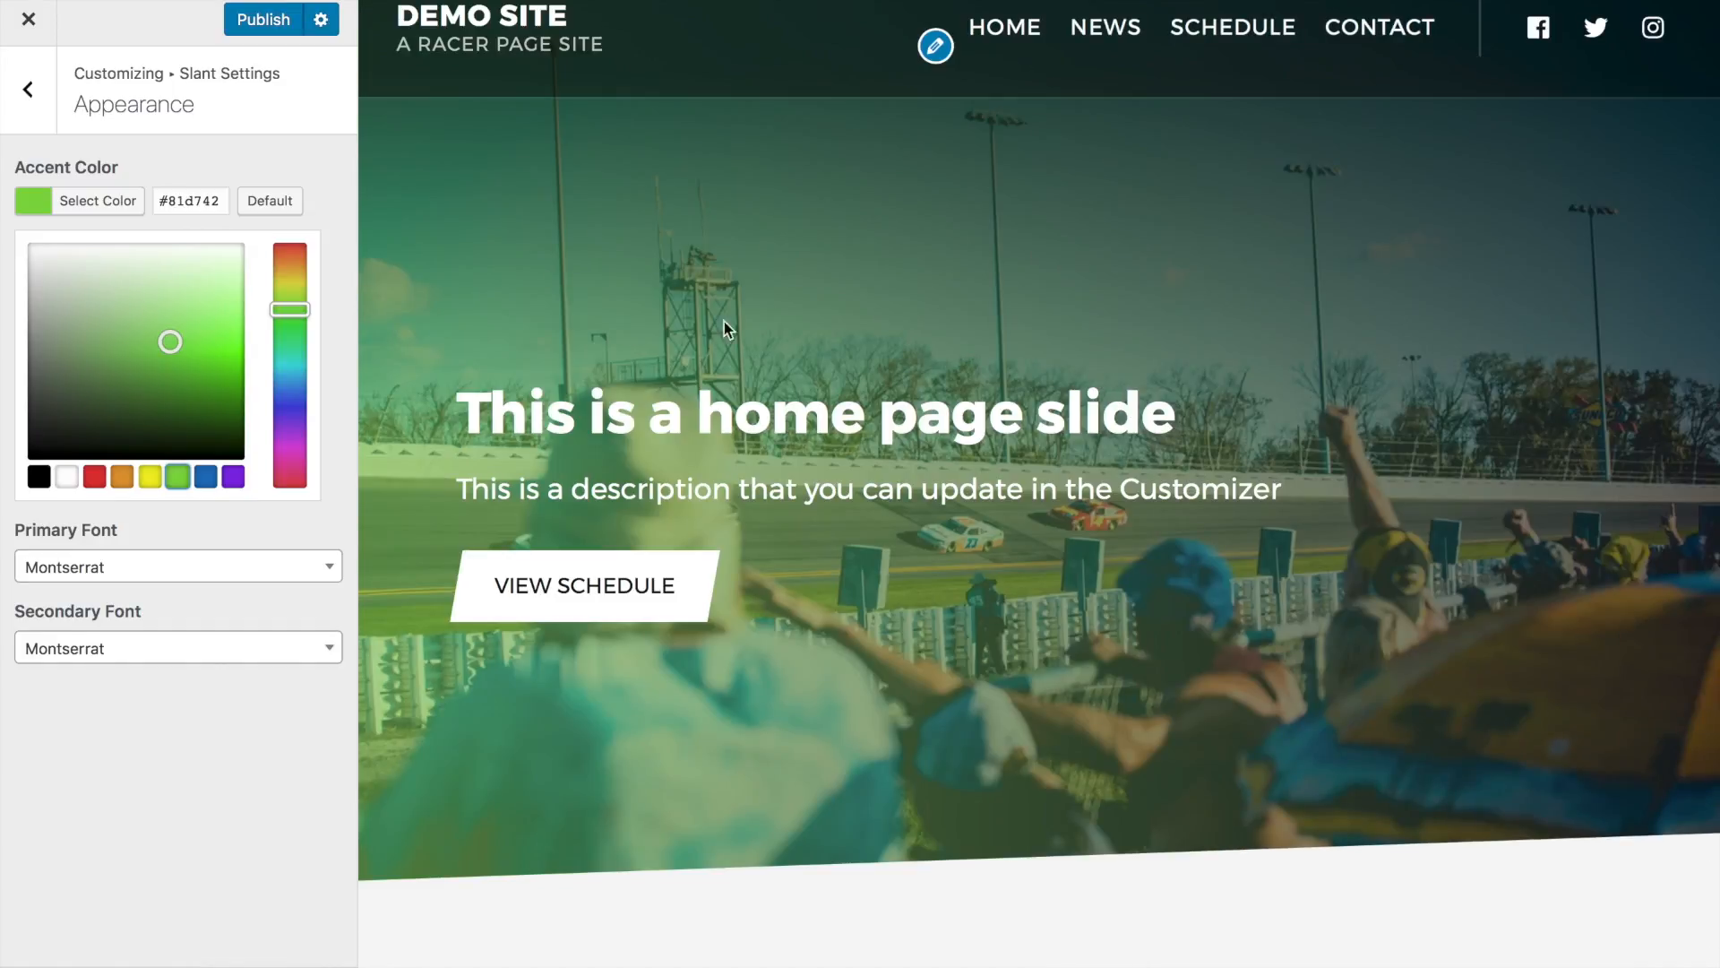
# Step: Set the primary font to Overpass and check the body text in the homepage preview
pyautogui.click(117, 577)
pyautogui.scroll(-2, 119, 697)
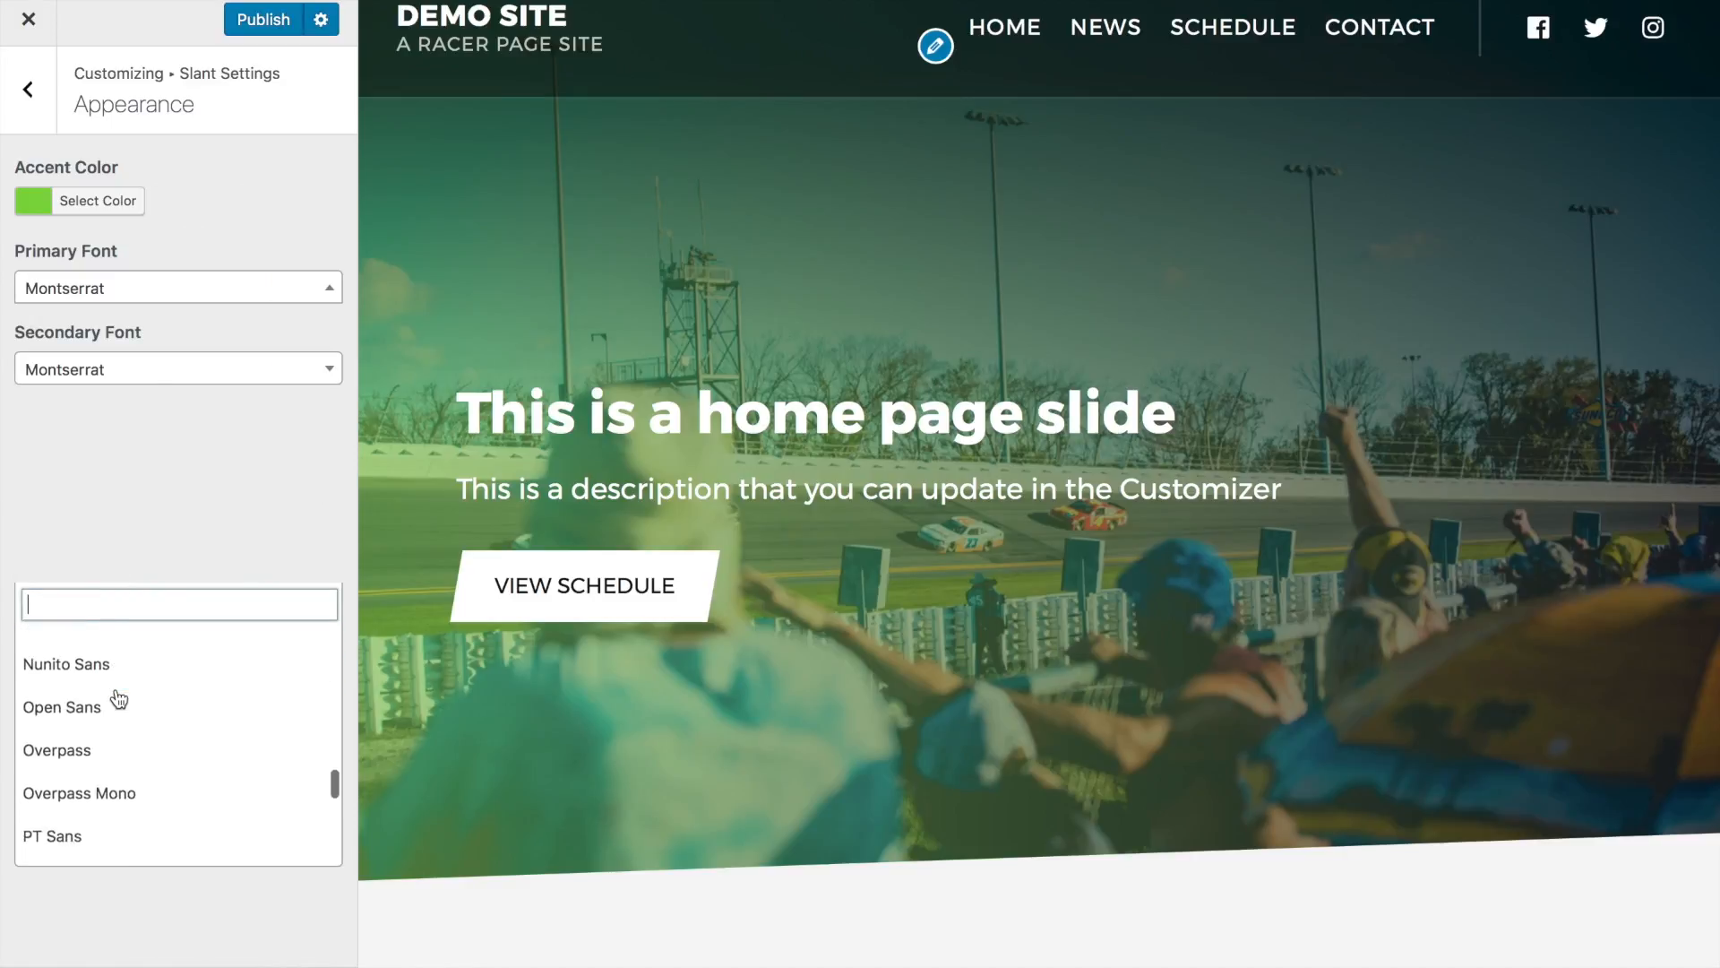
pyautogui.scroll(-1, 120, 697)
pyautogui.click(112, 695)
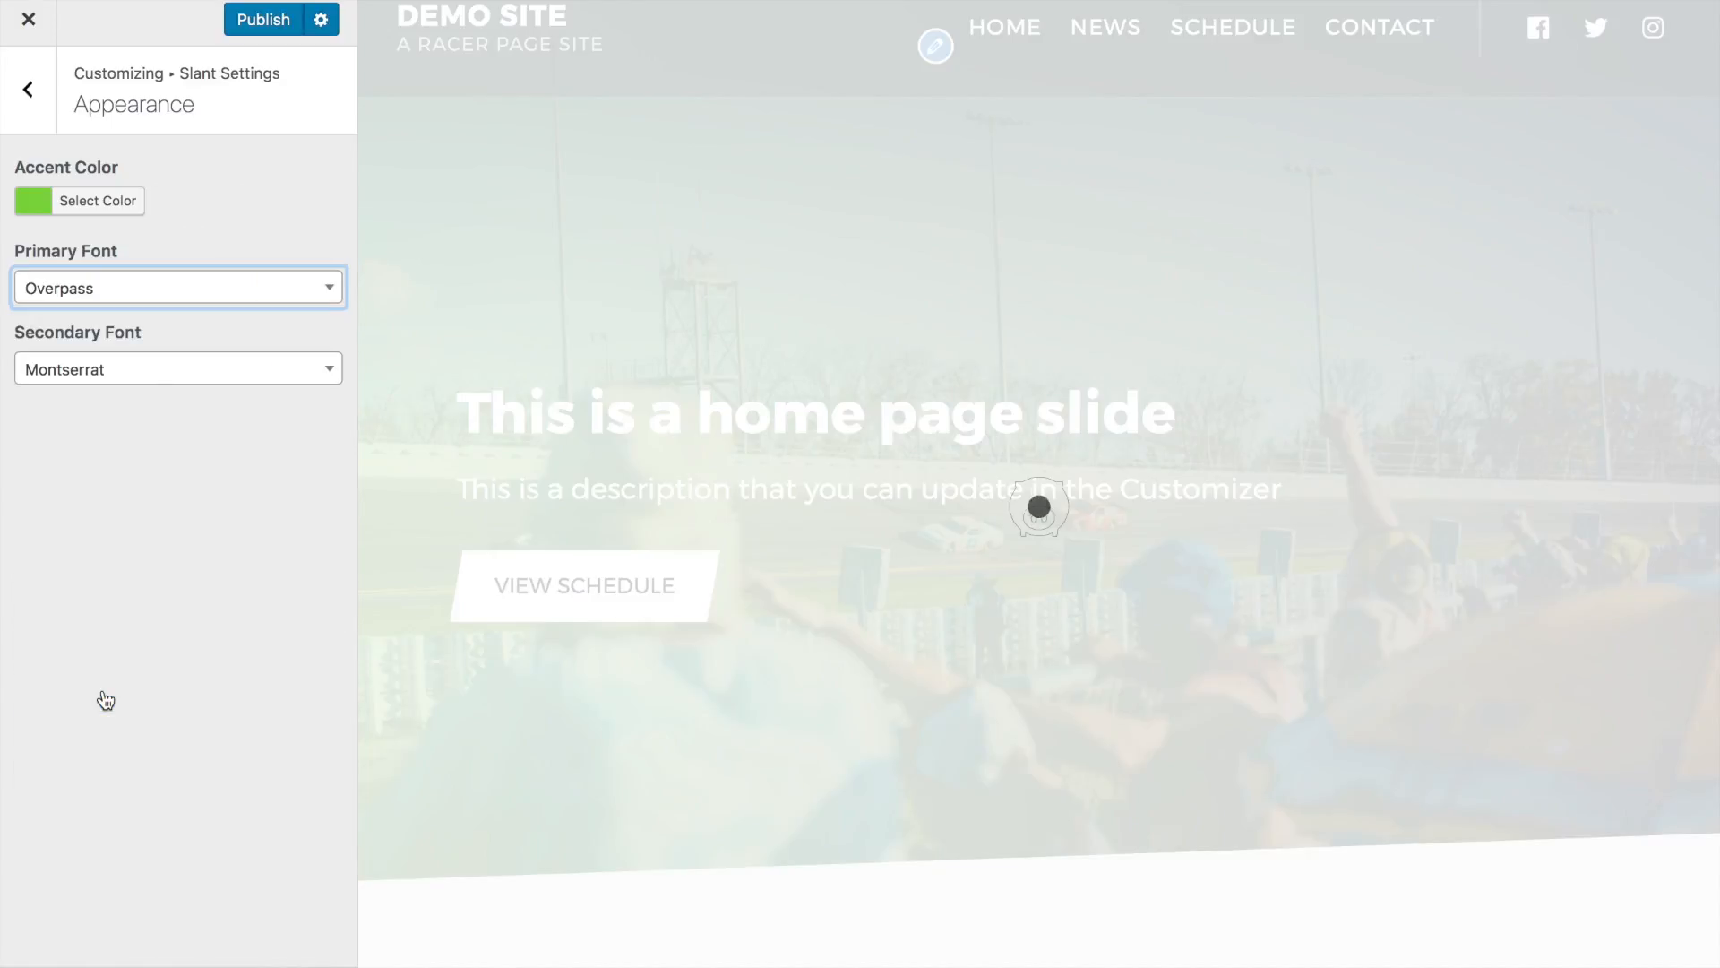
pyautogui.scroll(-2, 606, 625)
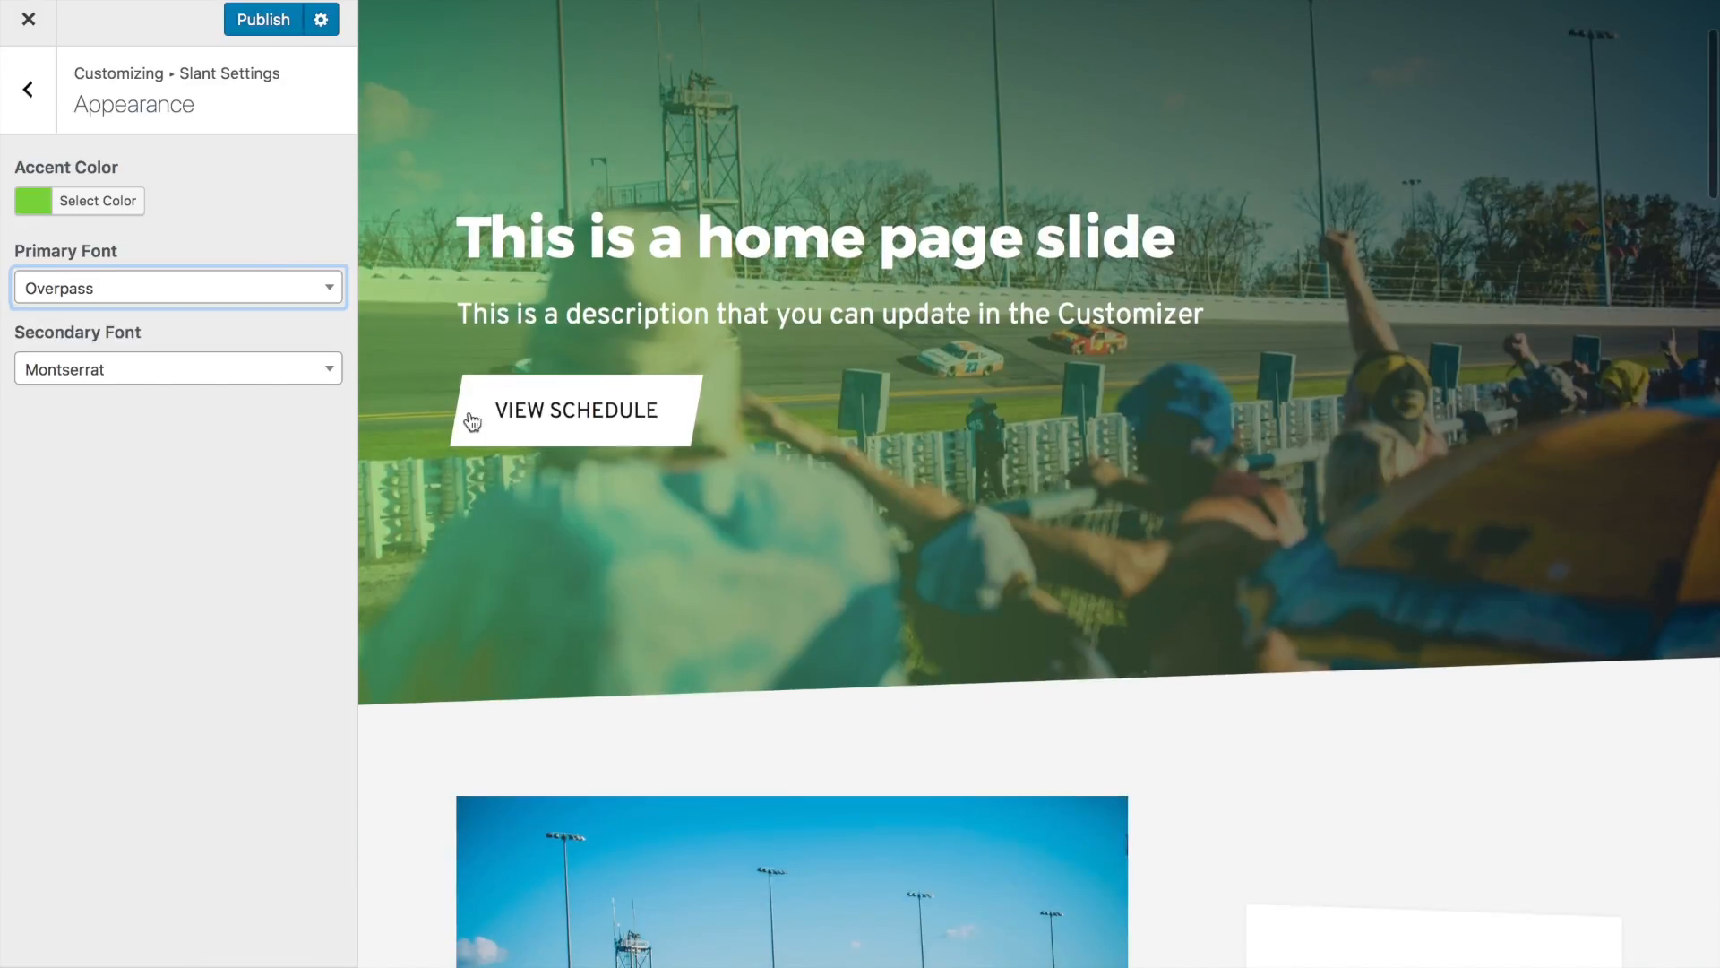
pyautogui.scroll(-8, 578, 454)
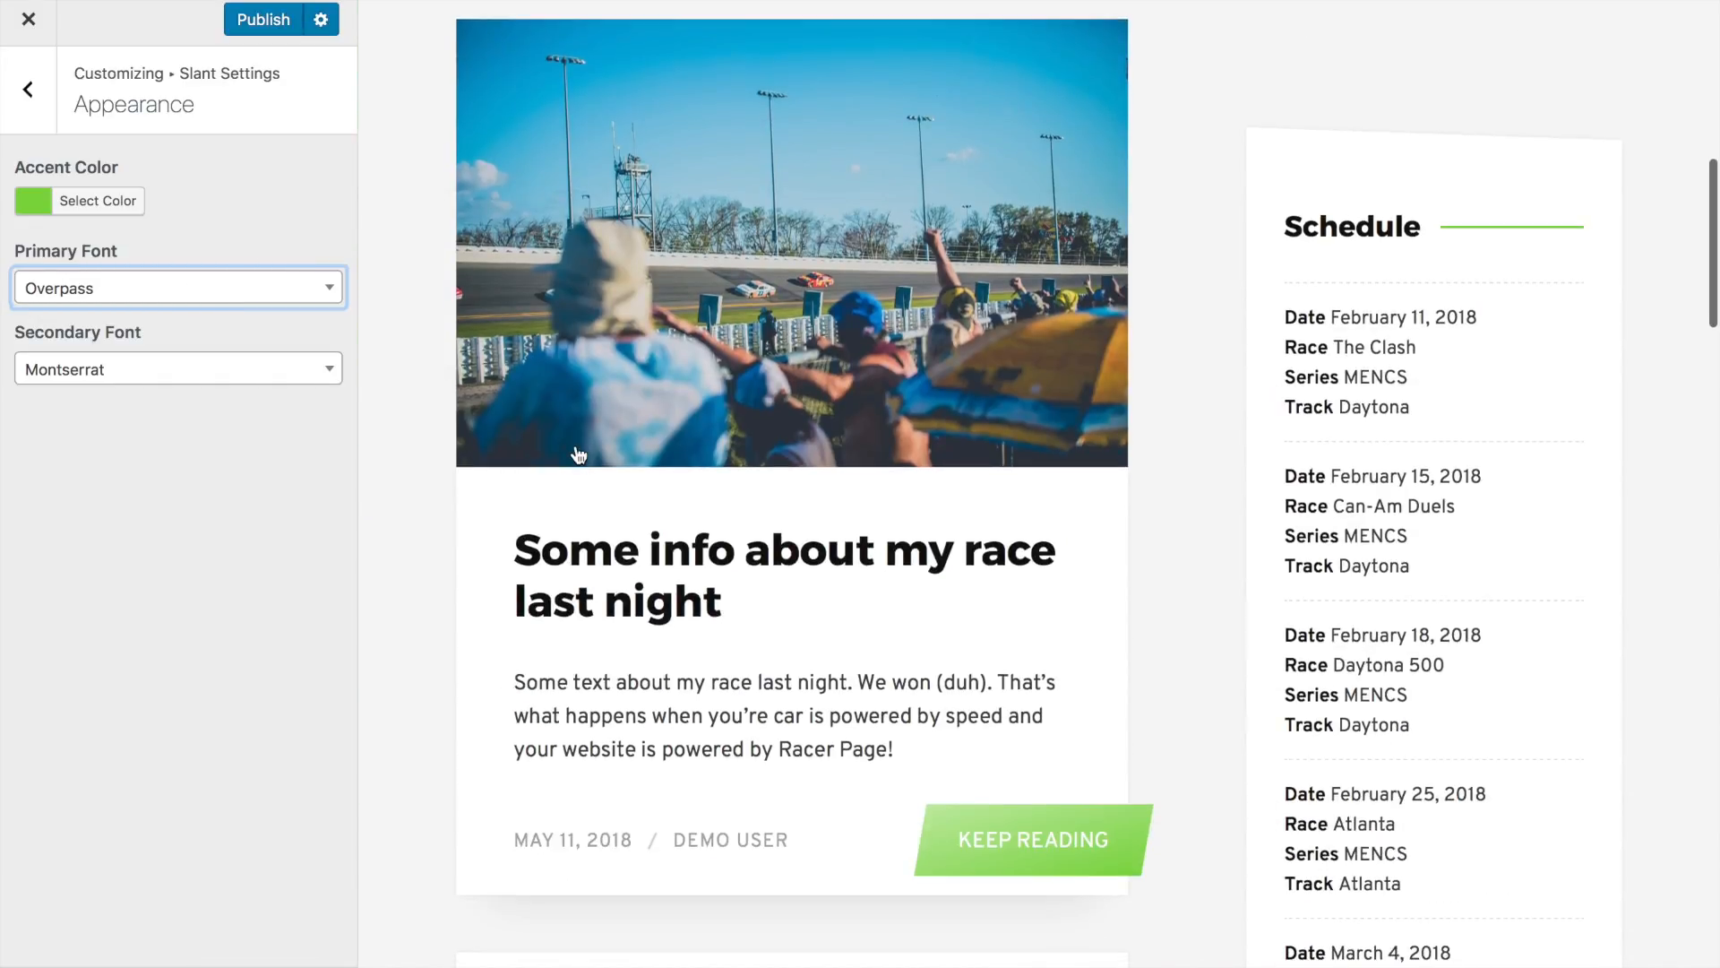
# Step: Set the secondary font to Overpass Mono
pyautogui.click(118, 373)
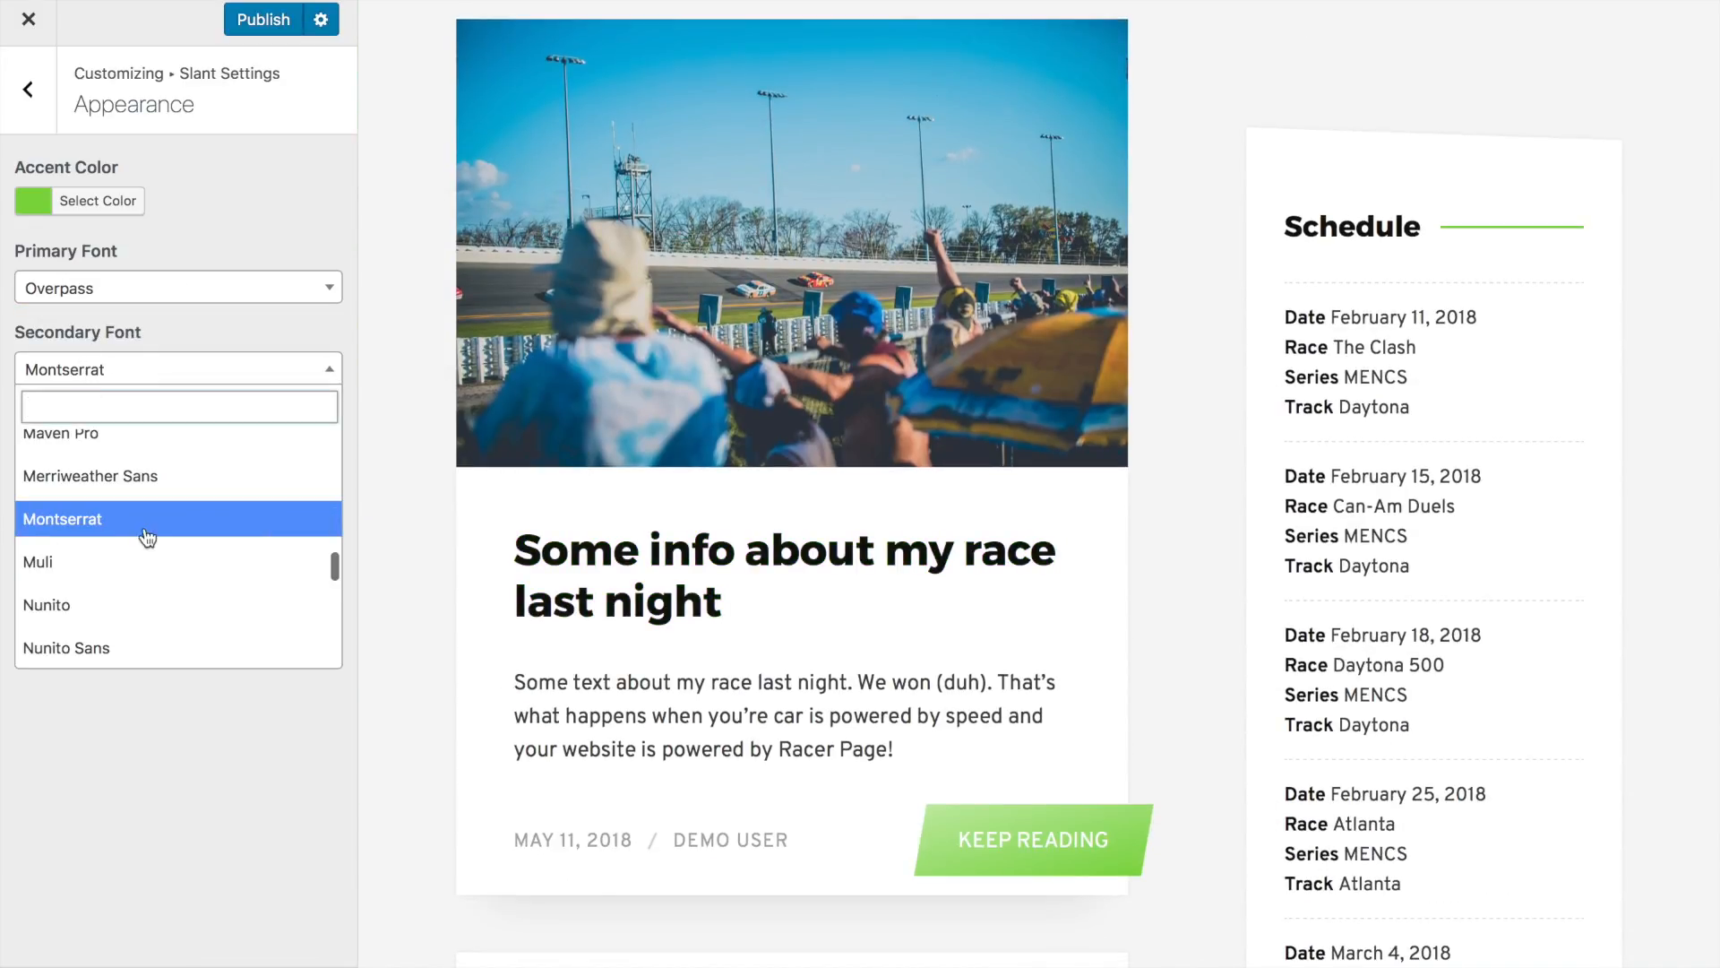
pyautogui.scroll(-3, 143, 515)
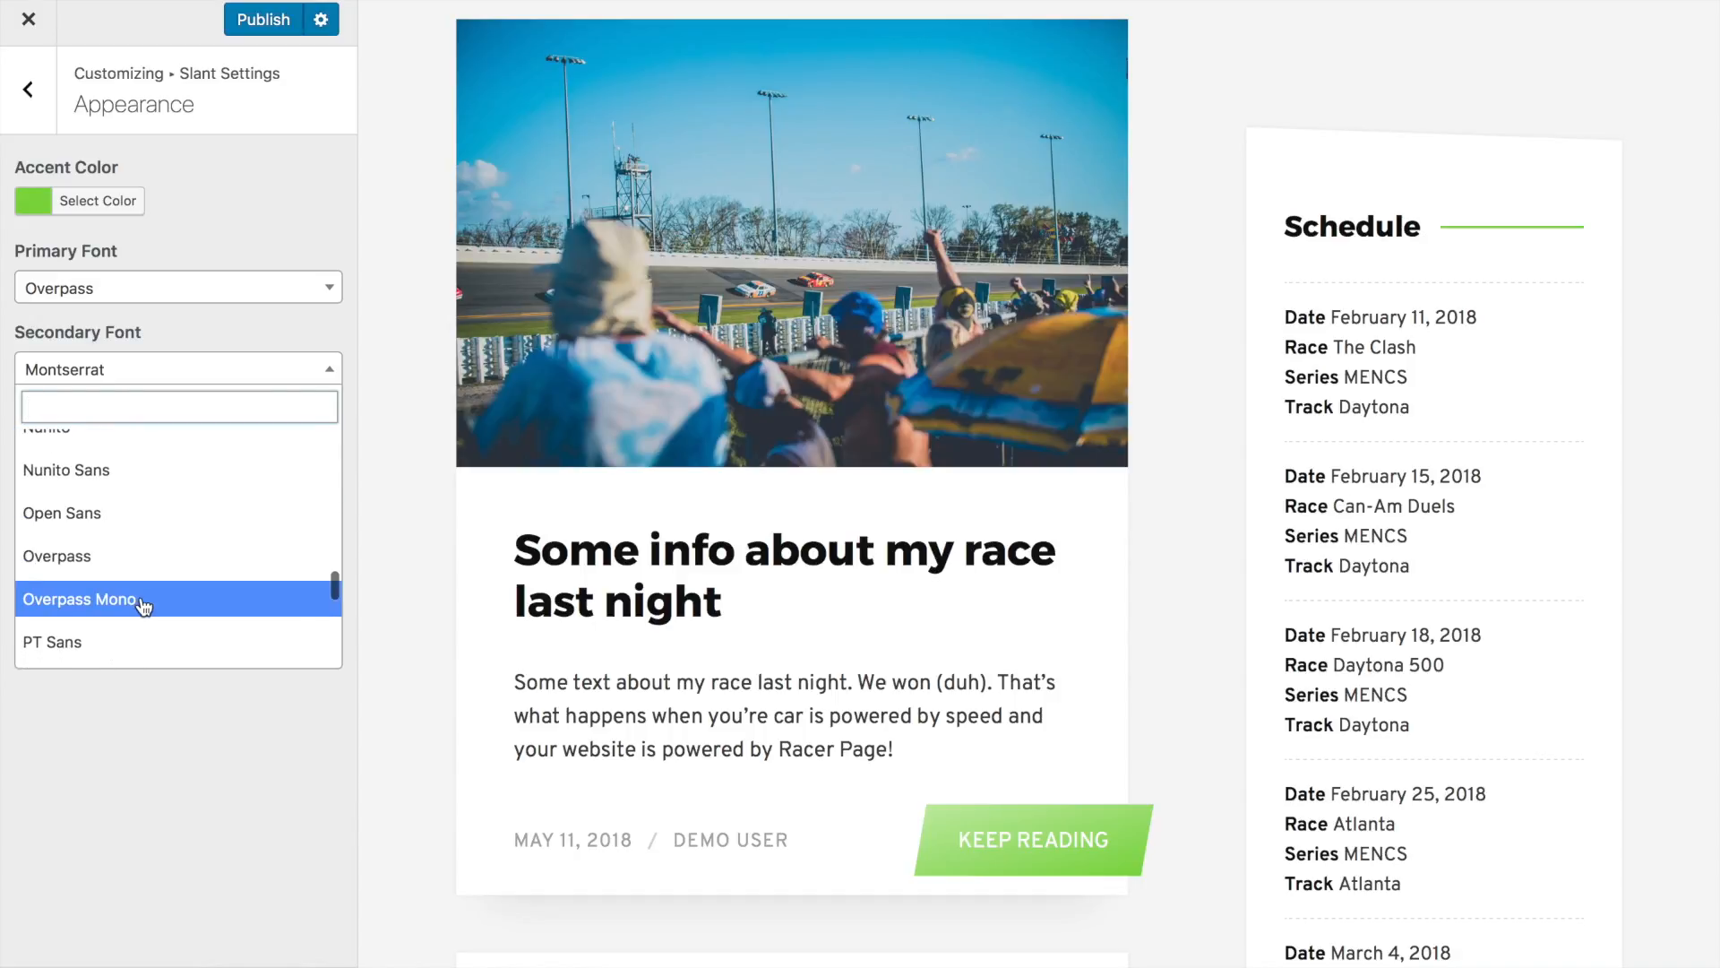
pyautogui.click(144, 600)
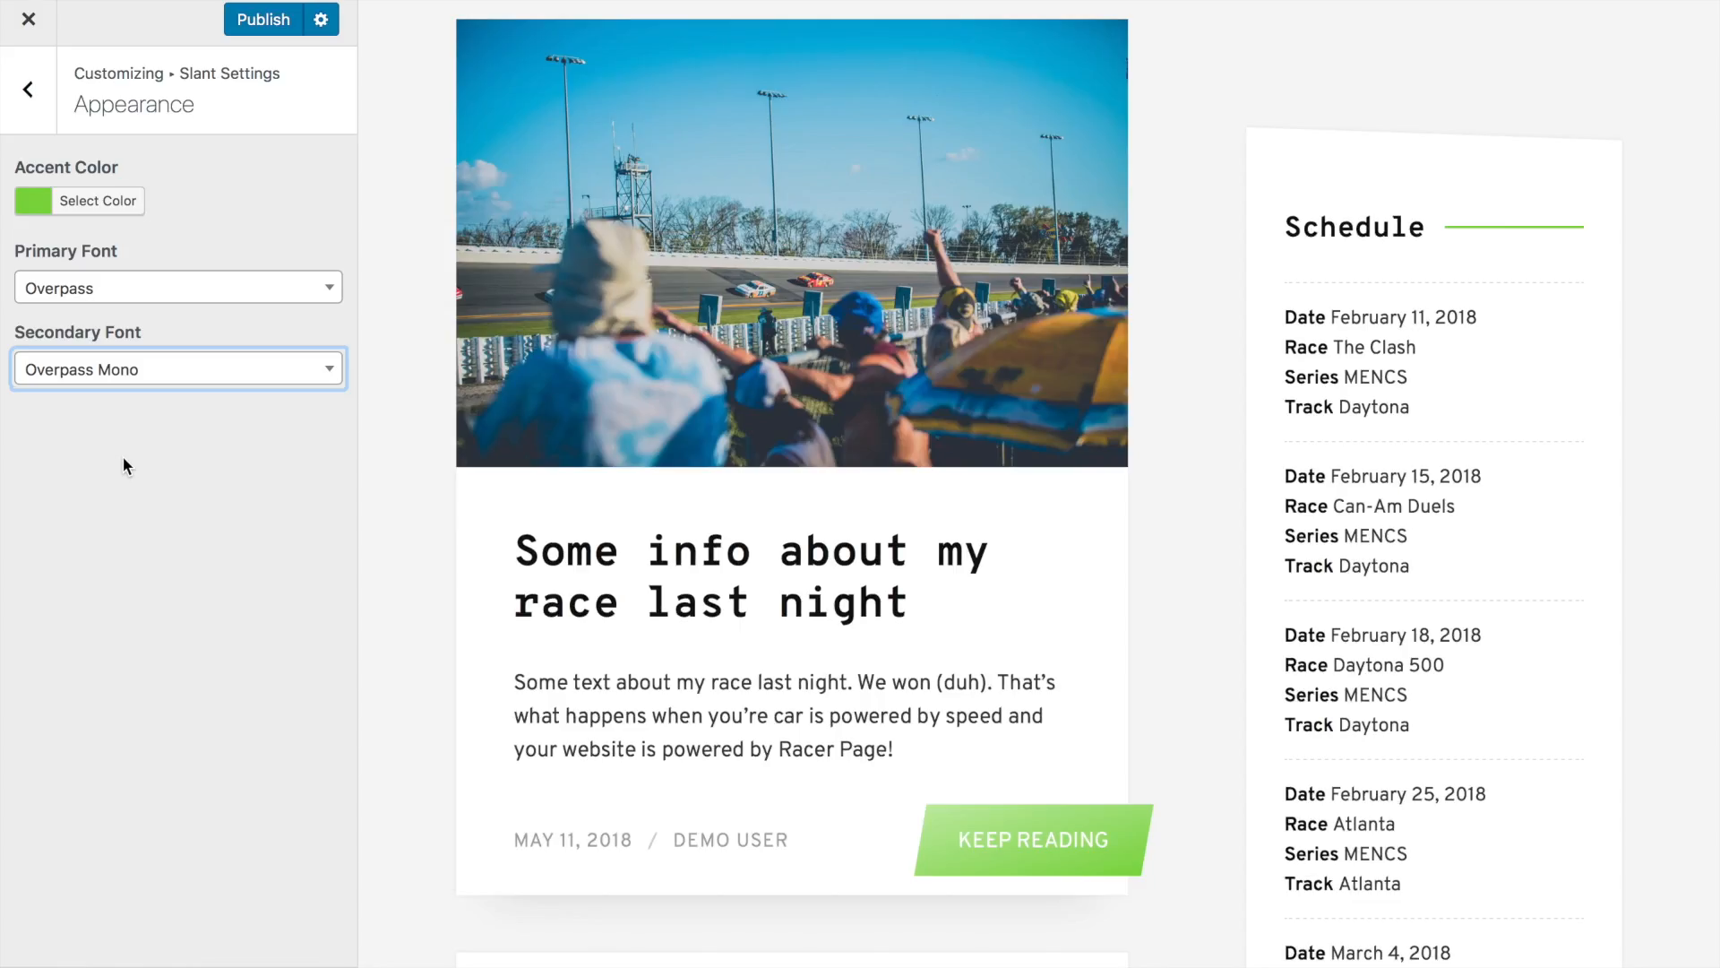
# Step: Browse the full list of fonts available for the secondary font, keeping the current choice
pyautogui.click(165, 373)
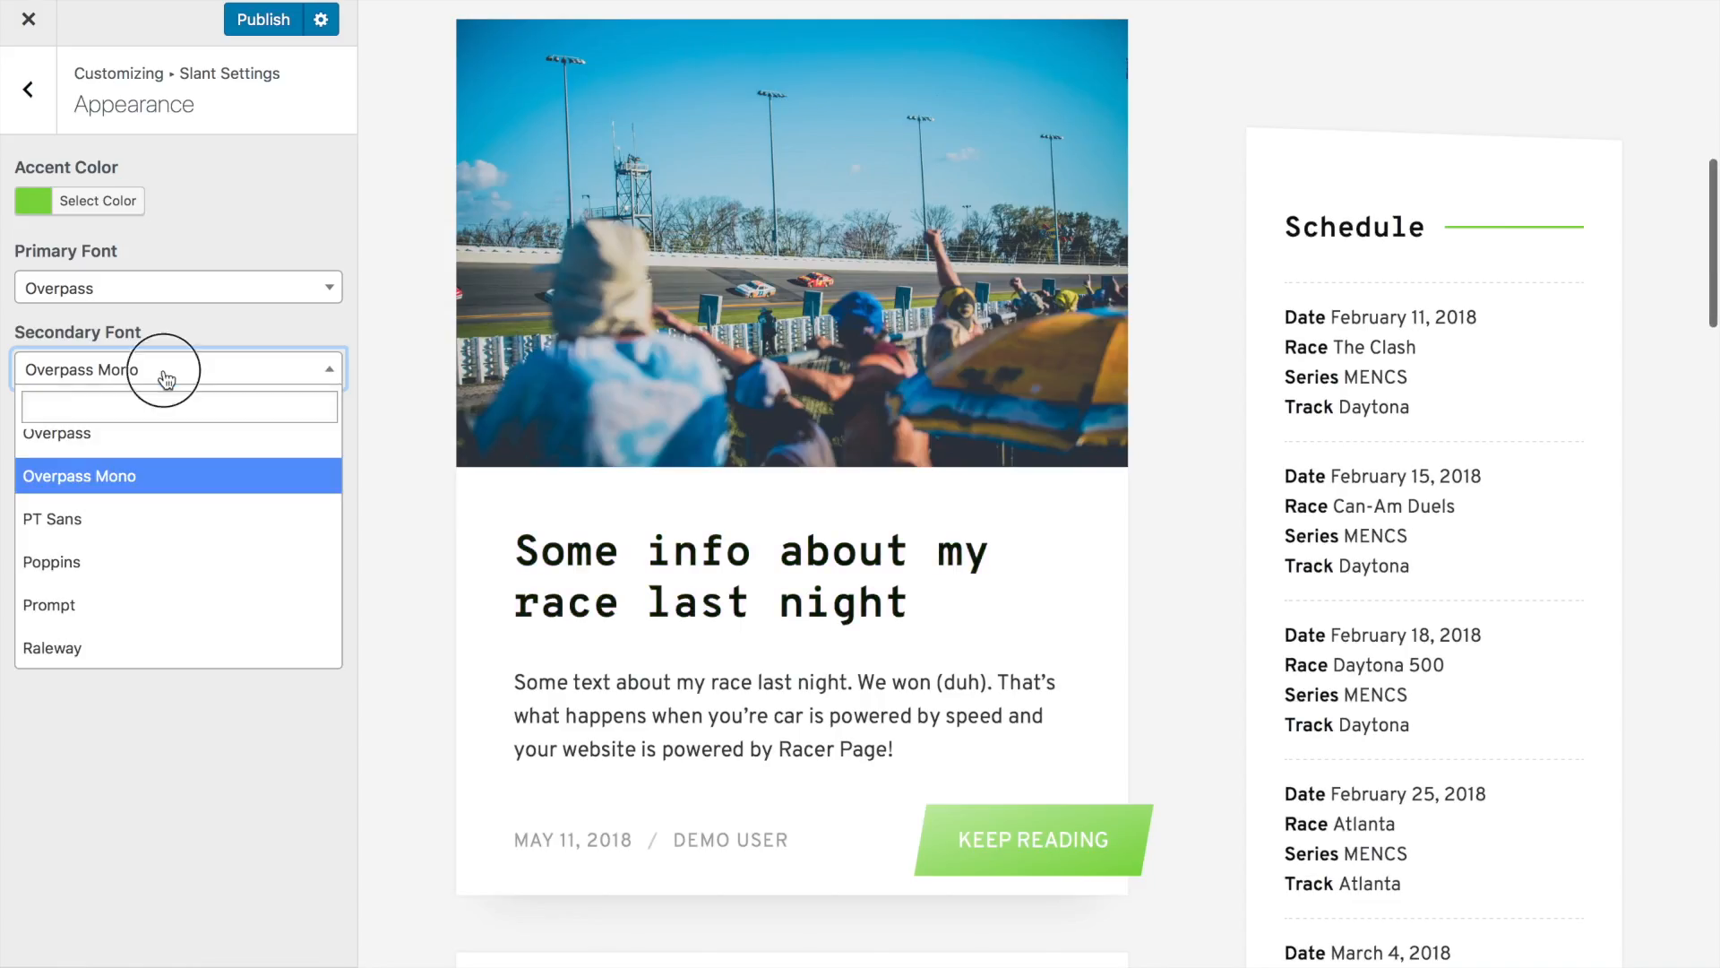
pyautogui.scroll(-5, 173, 622)
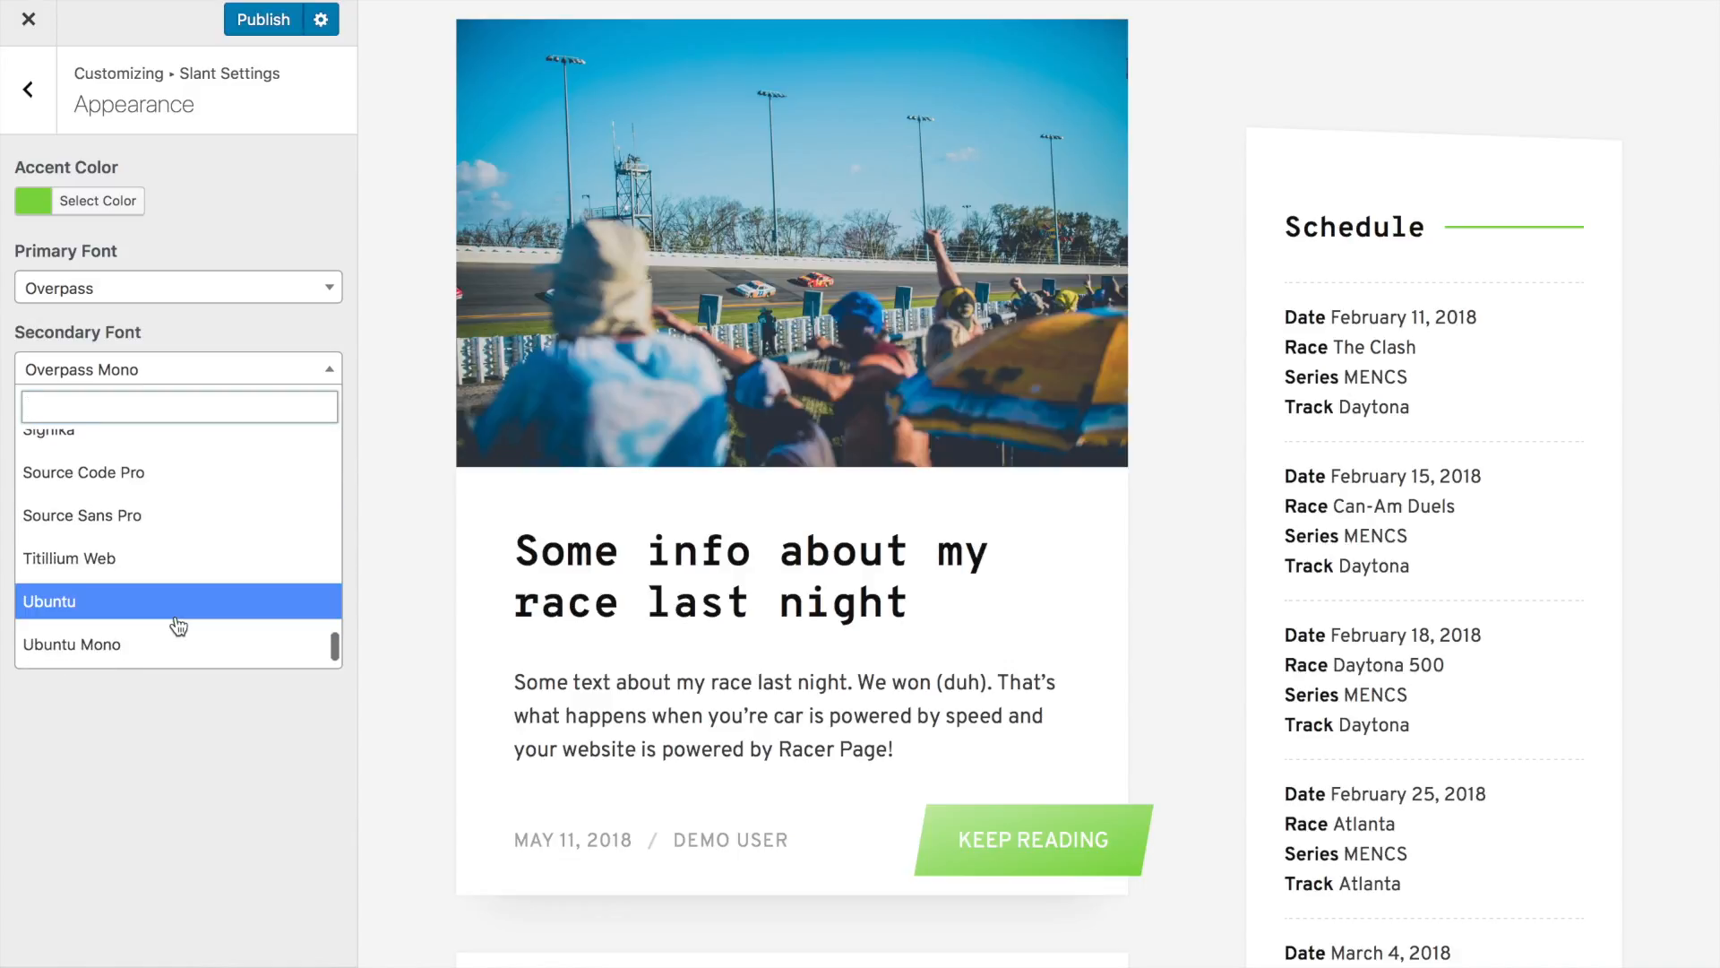
pyautogui.scroll(-1, 146, 638)
pyautogui.scroll(5, 137, 568)
pyautogui.scroll(10, 137, 565)
pyautogui.scroll(1, 136, 559)
pyautogui.click(222, 174)
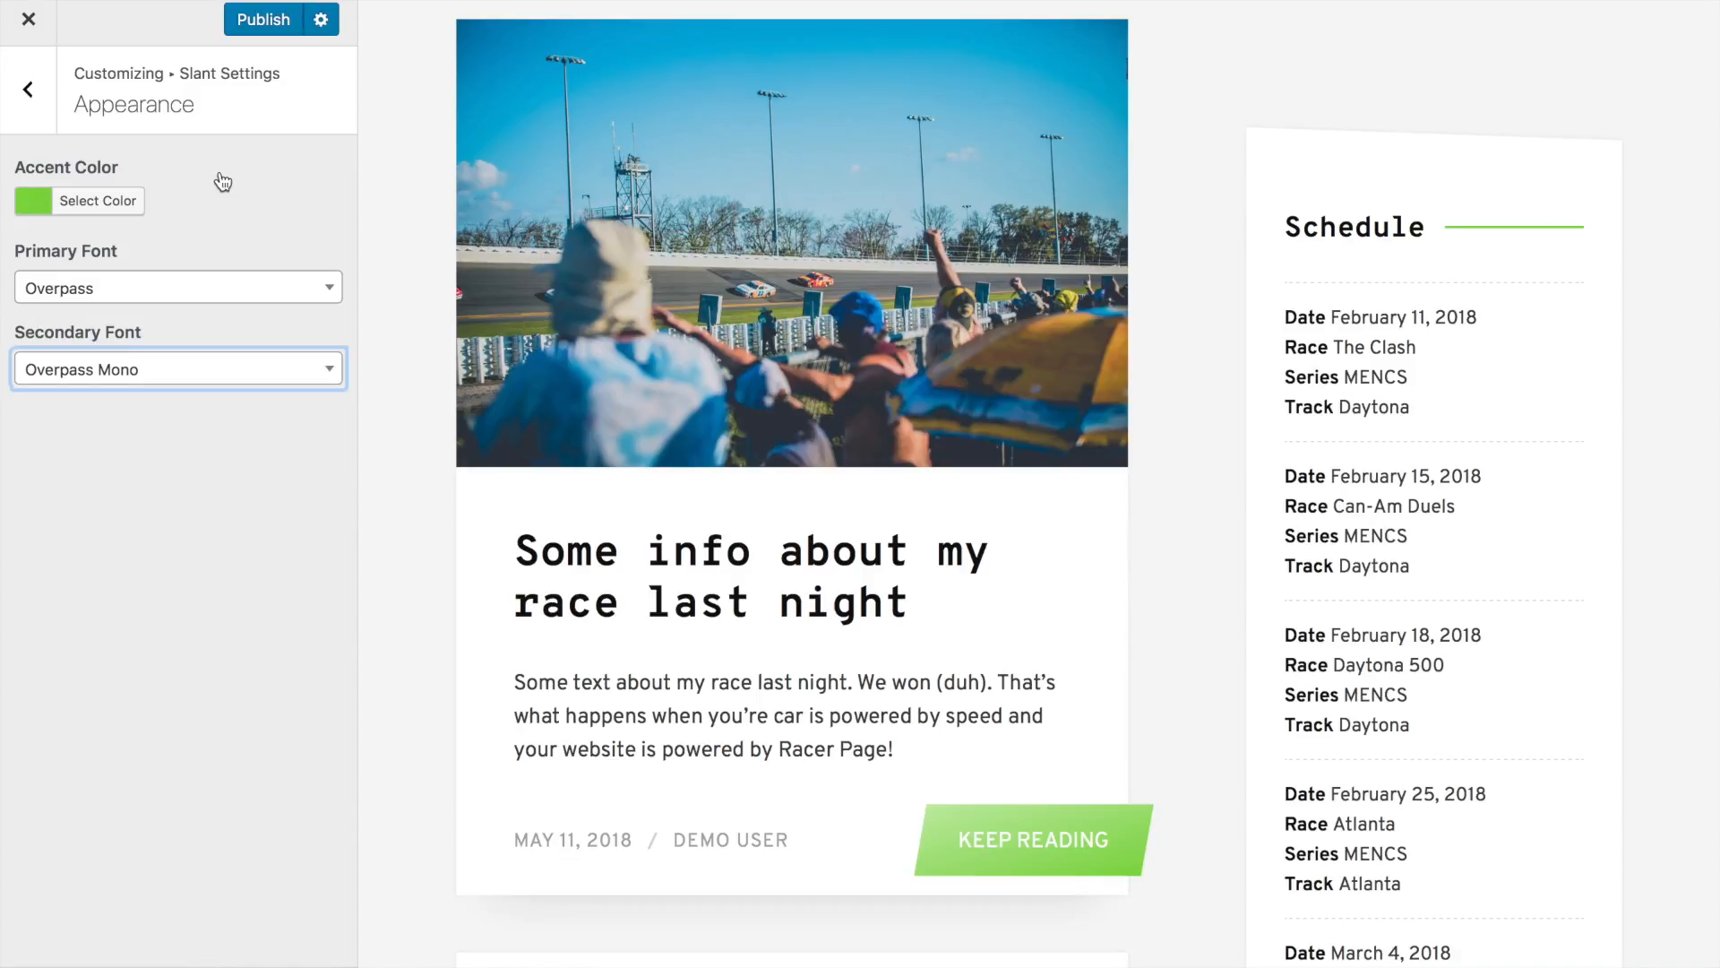
# Step: Go to the Homepage section of the Slant Settings and expand Slide 1 to show its title and other fields
pyautogui.click(35, 103)
pyautogui.click(80, 229)
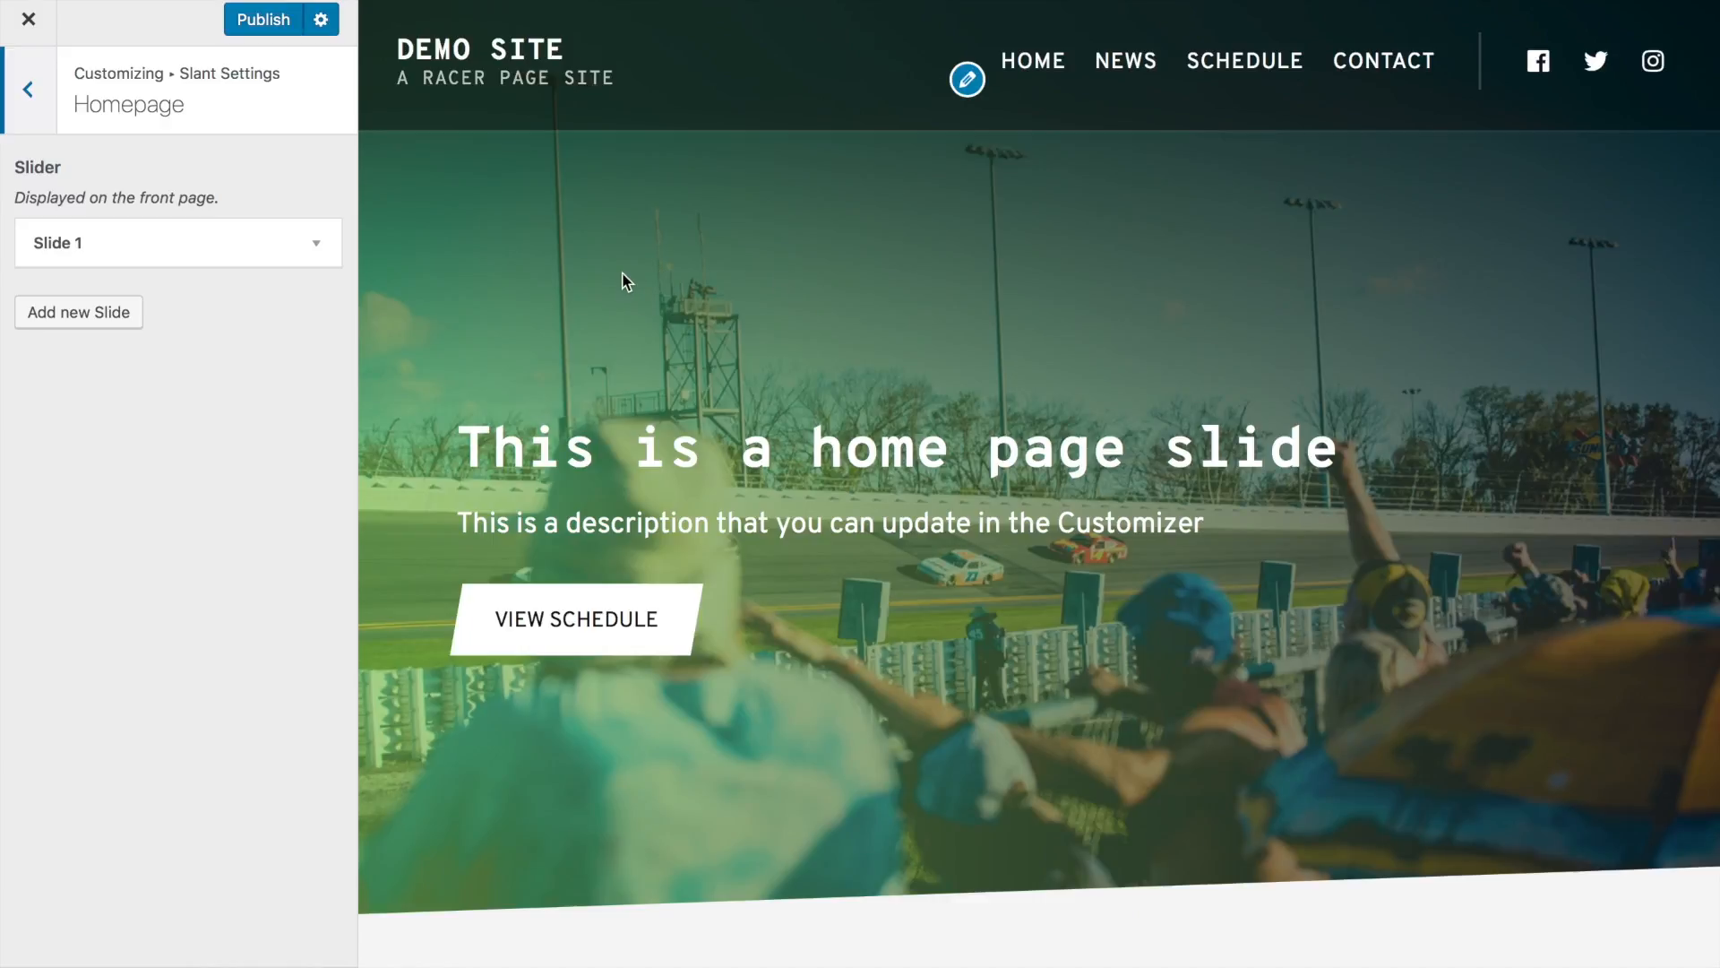
pyautogui.click(230, 244)
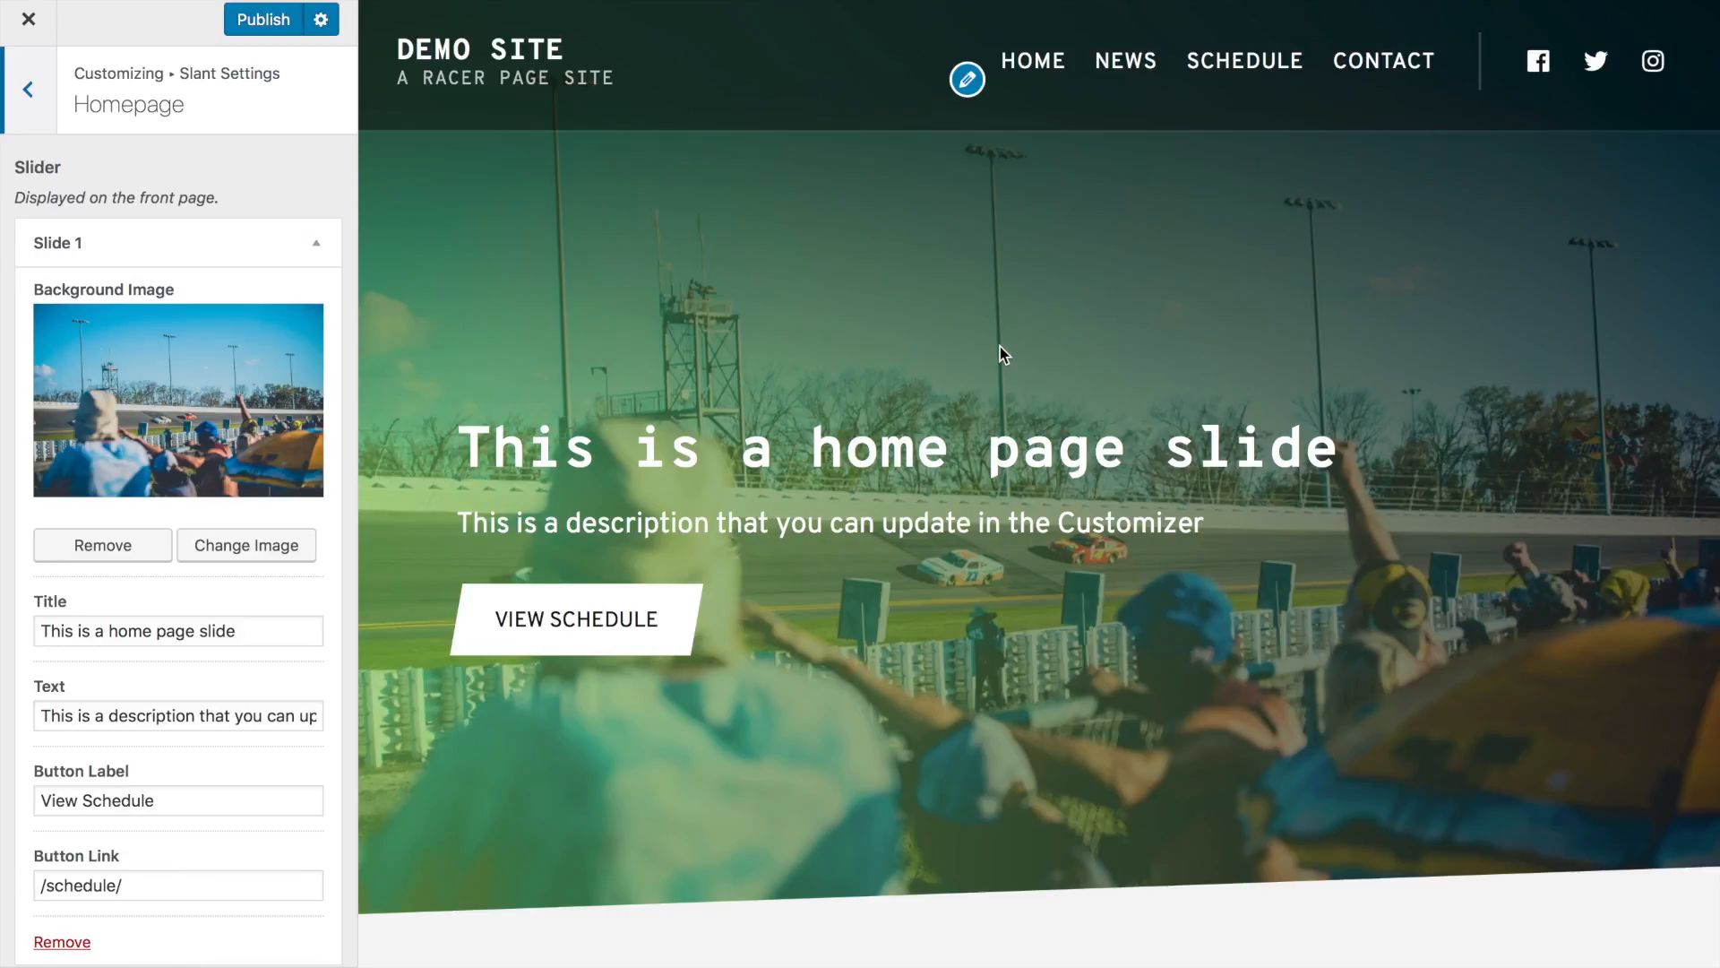
pyautogui.tripleClick(213, 630)
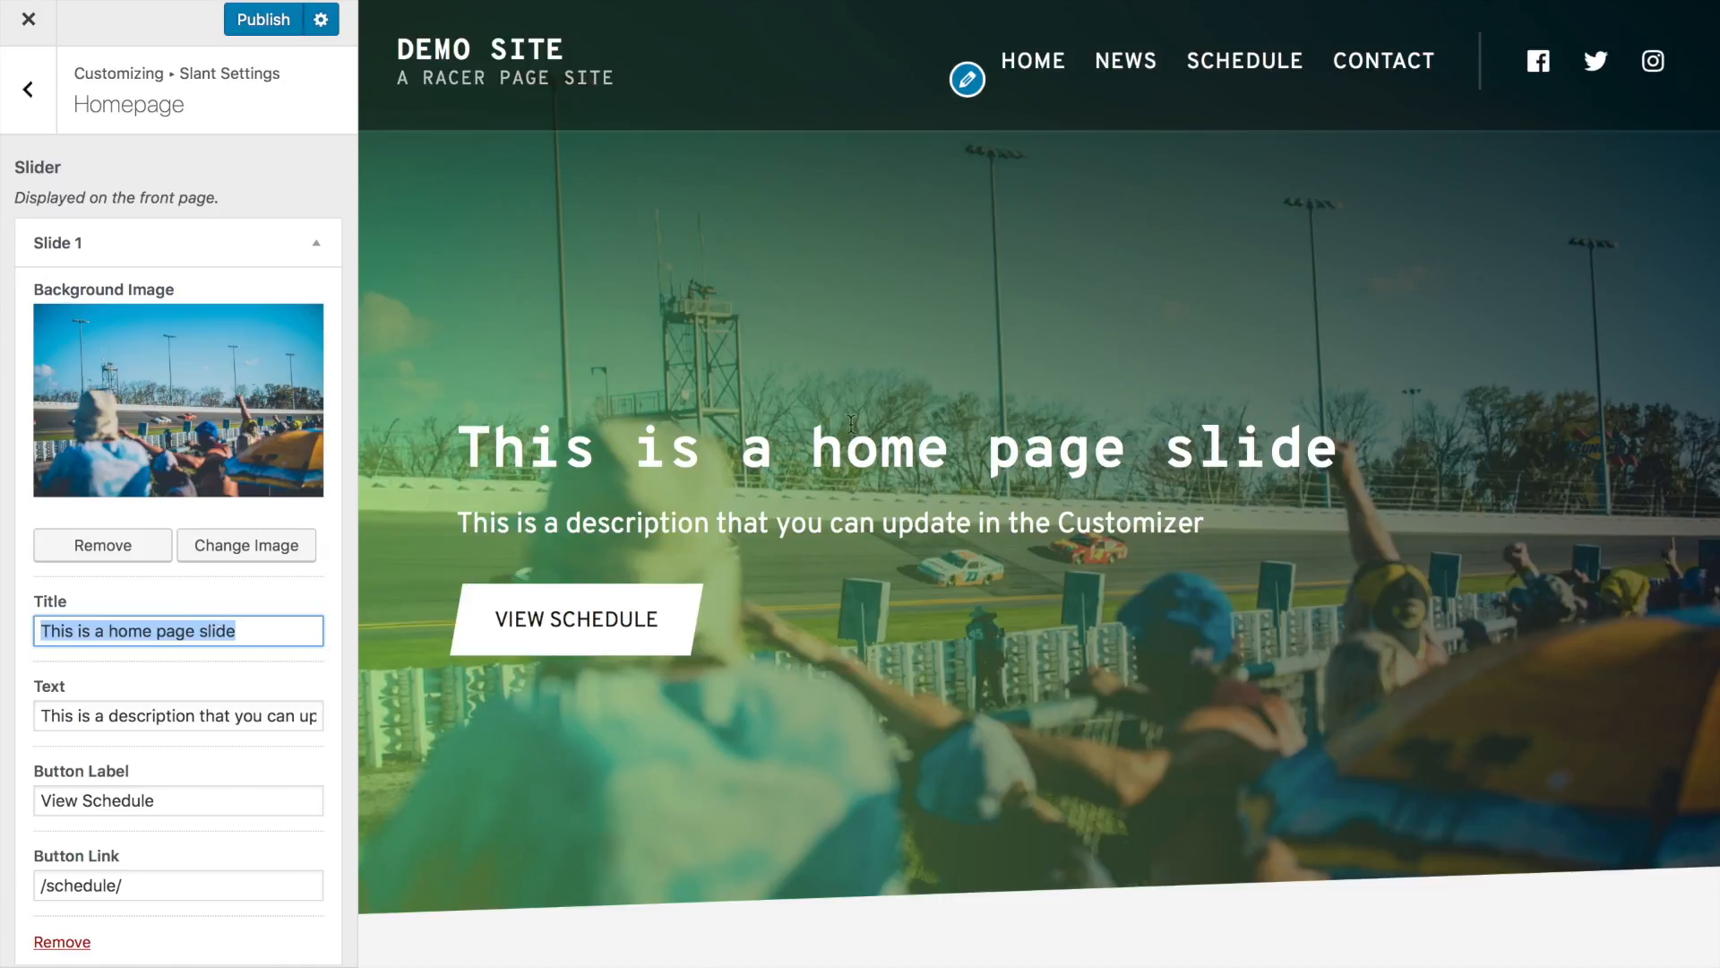
# Step: Add a second slide to the homepage slider with the motocross photo from the media library as its background image
pyautogui.scroll(-2, 221, 504)
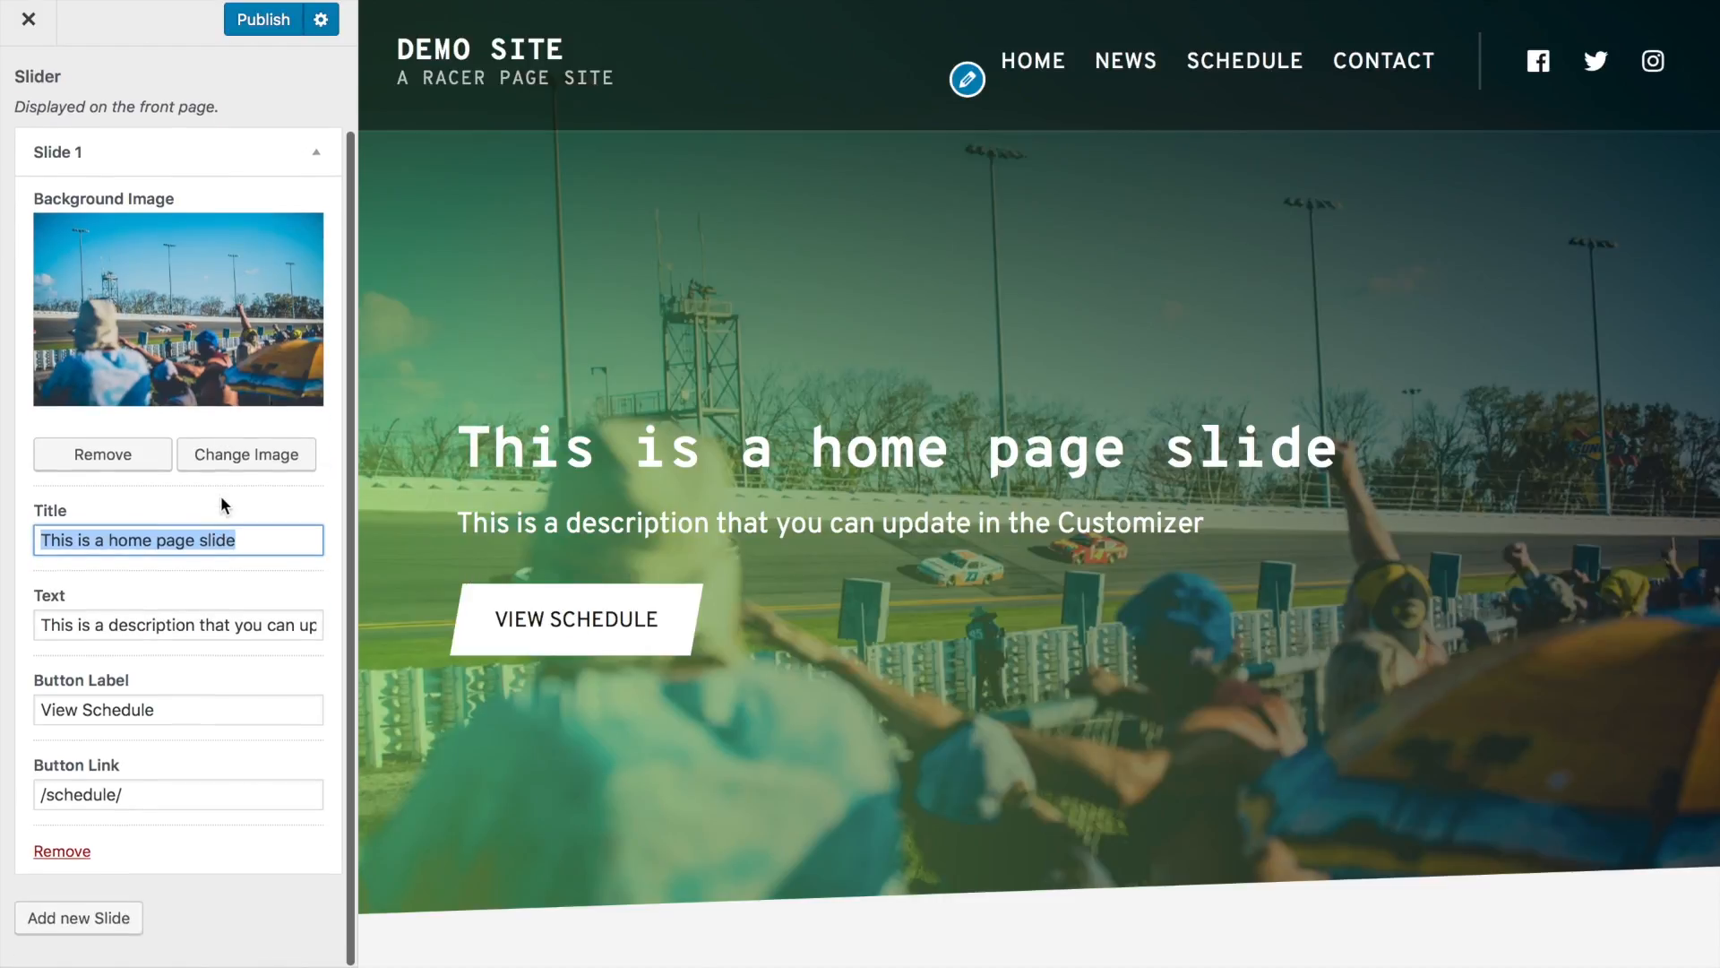
pyautogui.click(72, 923)
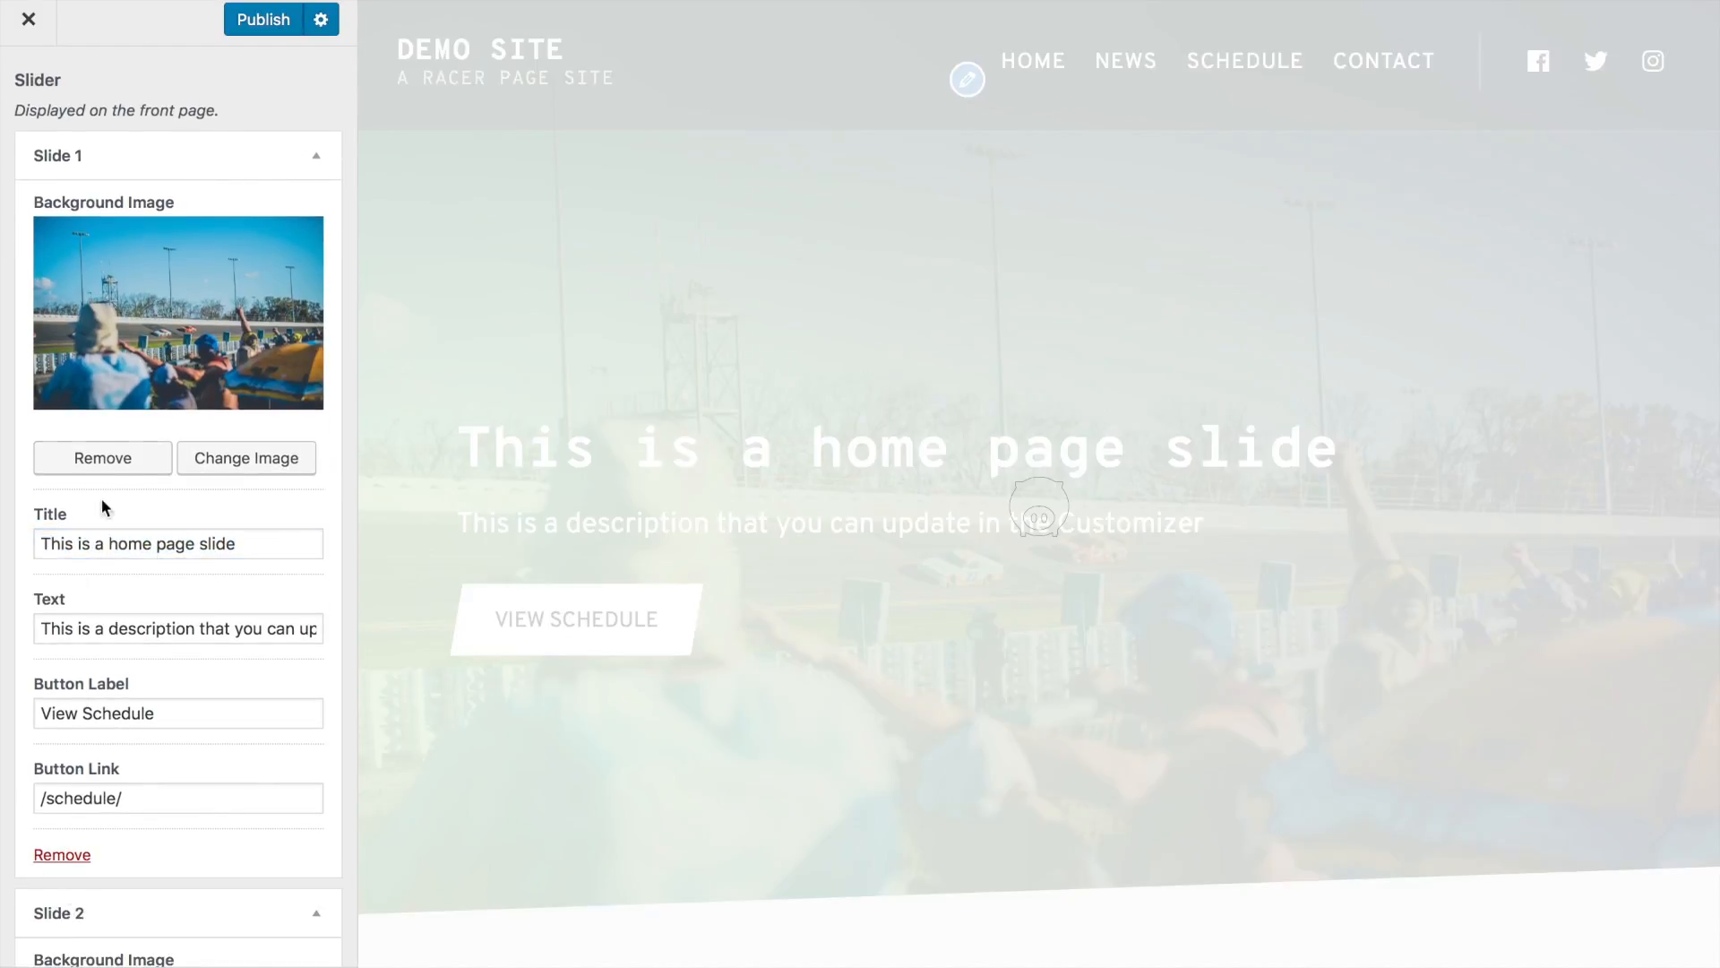
pyautogui.scroll(-5, 134, 807)
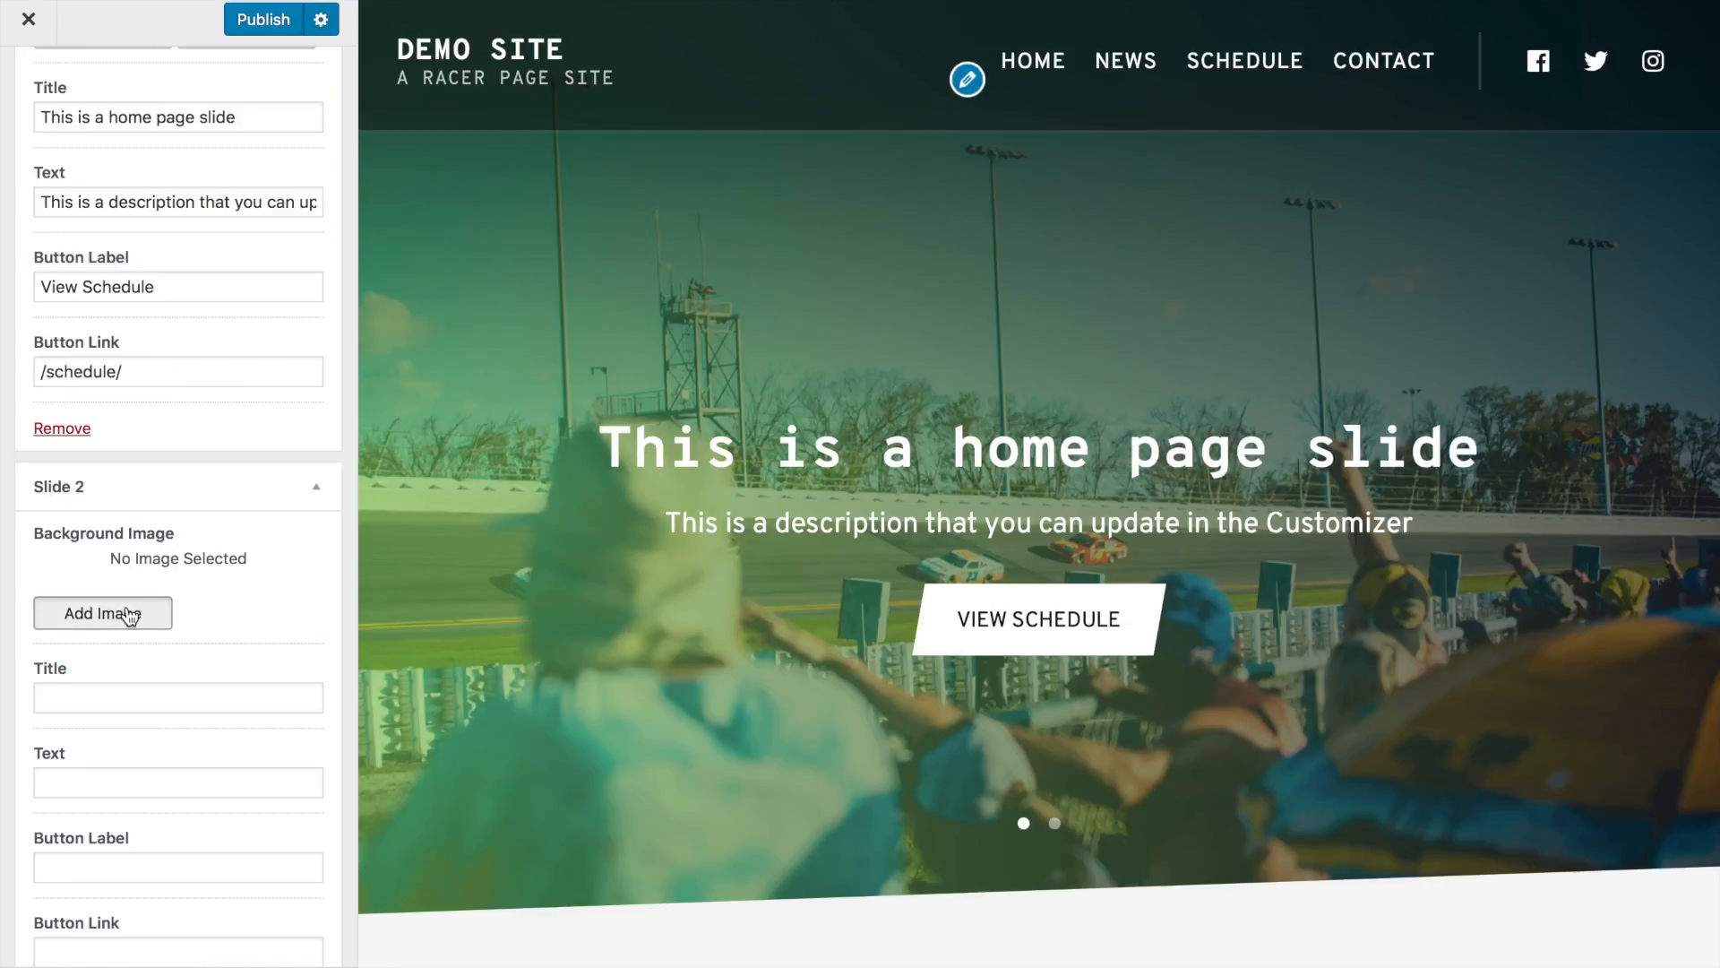
pyautogui.click(144, 610)
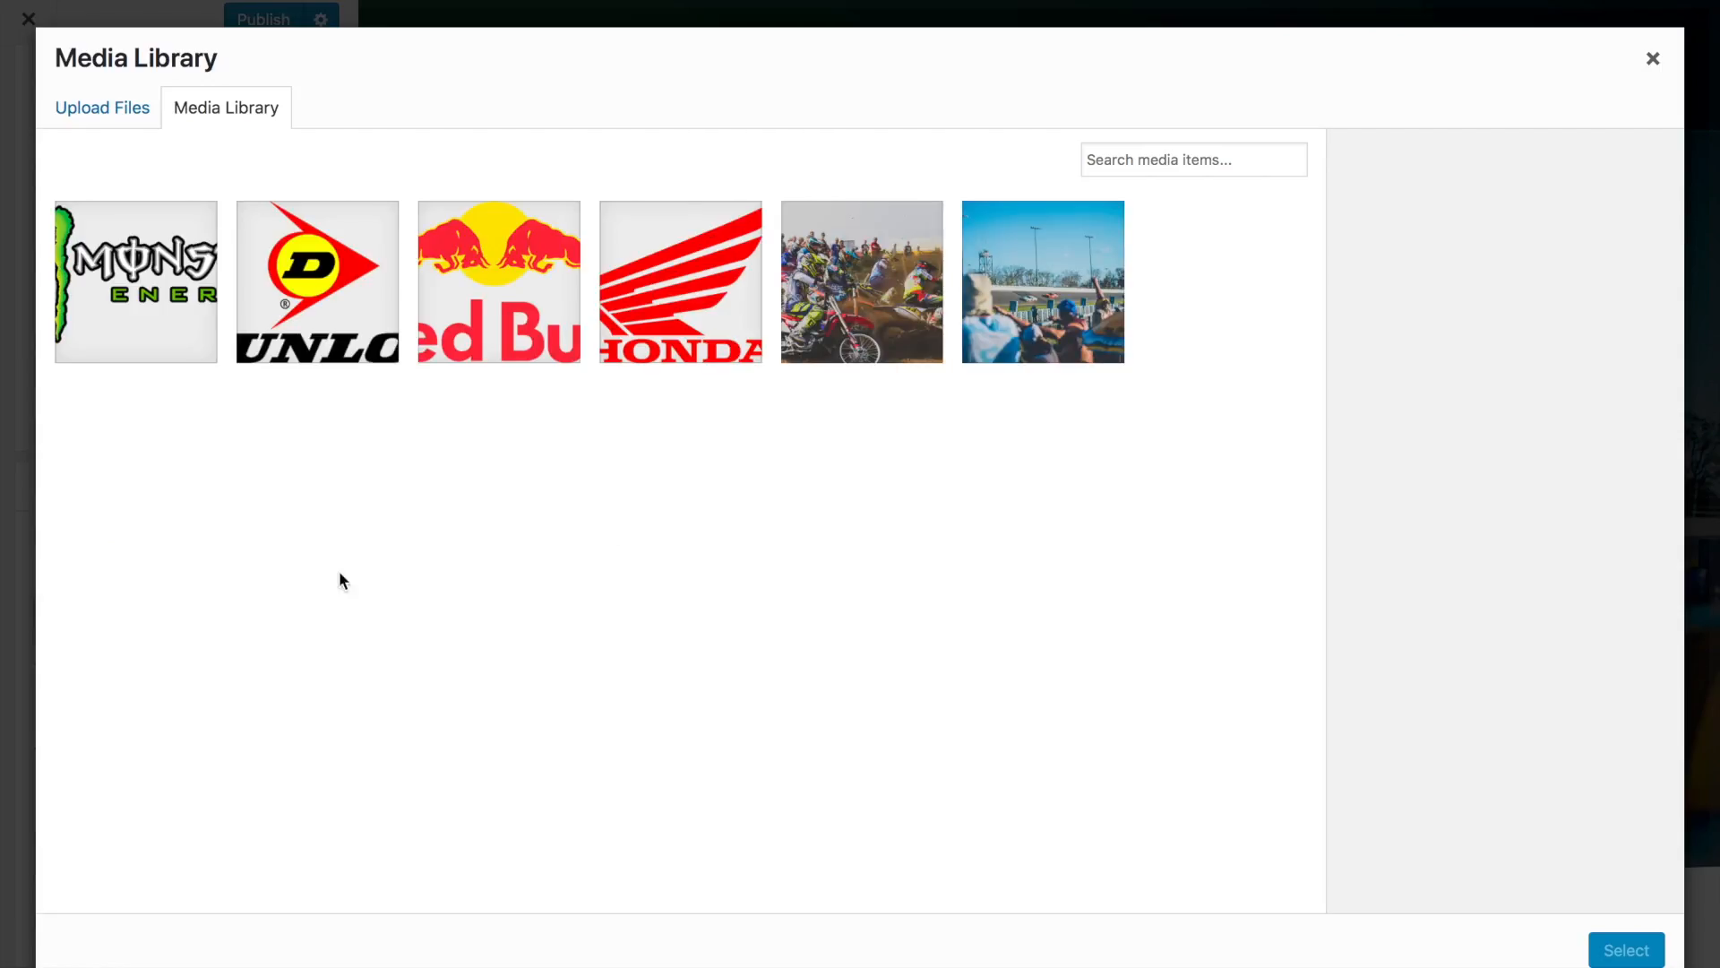
pyautogui.click(887, 300)
pyautogui.click(1617, 957)
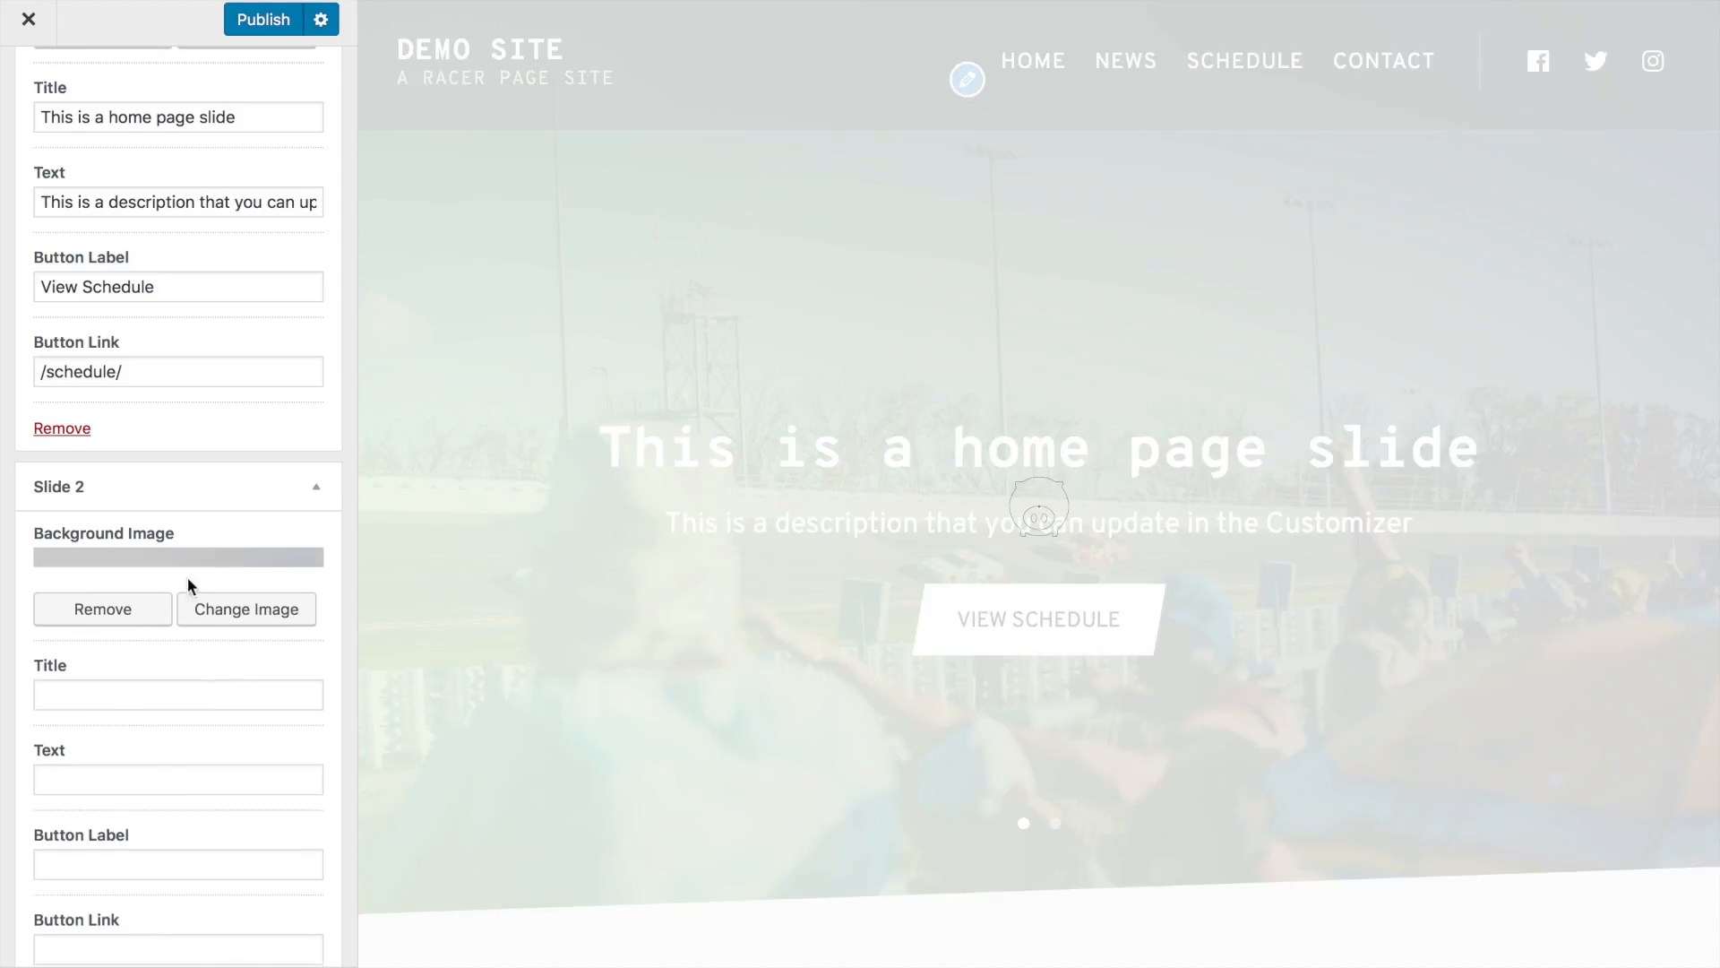
# Step: Give Slide 2 the title "My second slide title" and the text "My text under the slide title"
pyautogui.click(109, 877)
pyautogui.write('My second slide title')
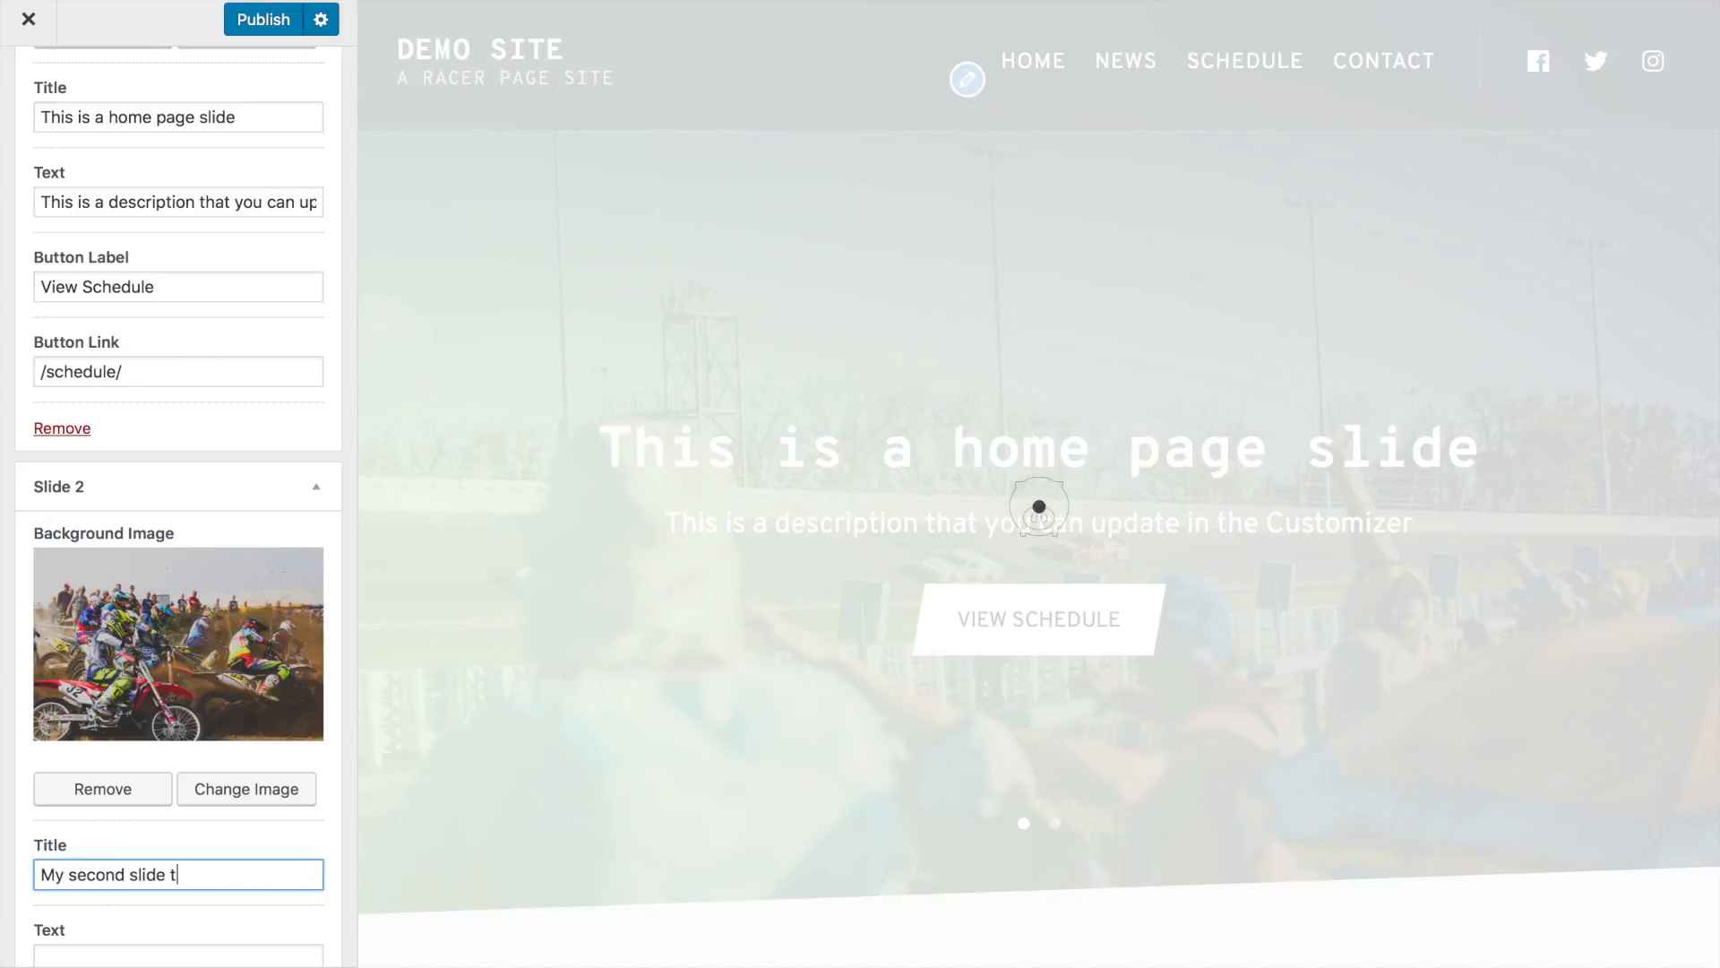
pyautogui.scroll(-2, 98, 865)
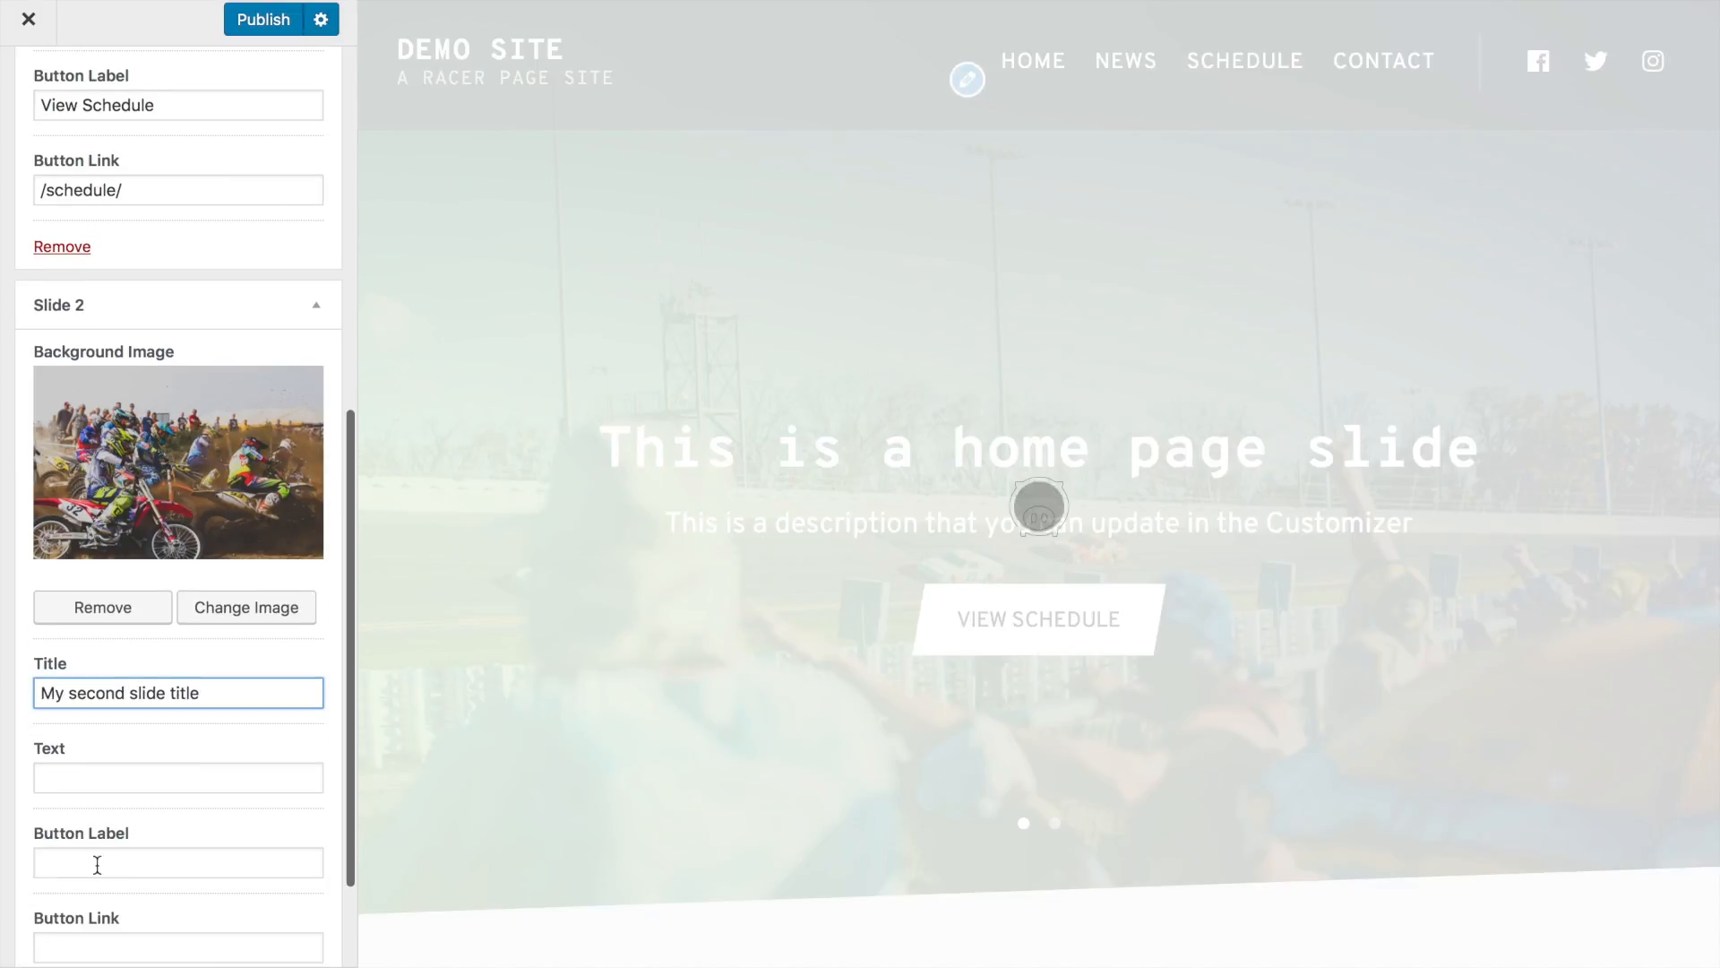
pyautogui.click(102, 788)
pyautogui.write('My text under')
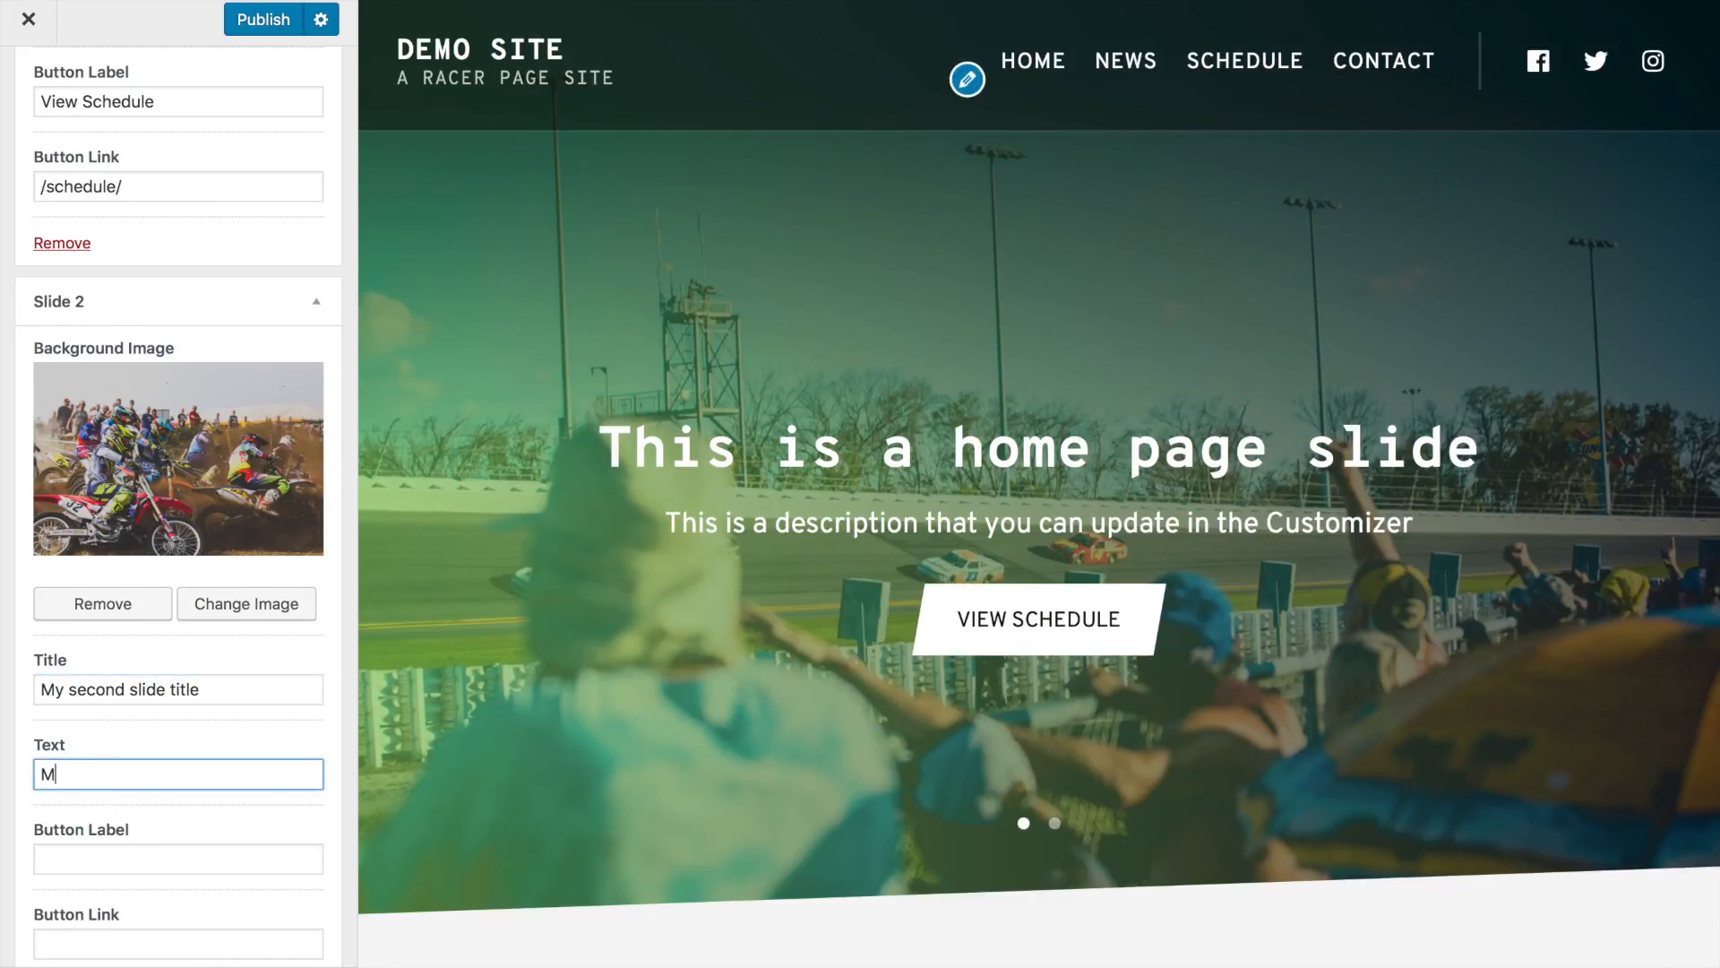
pyautogui.write(' the slide title')
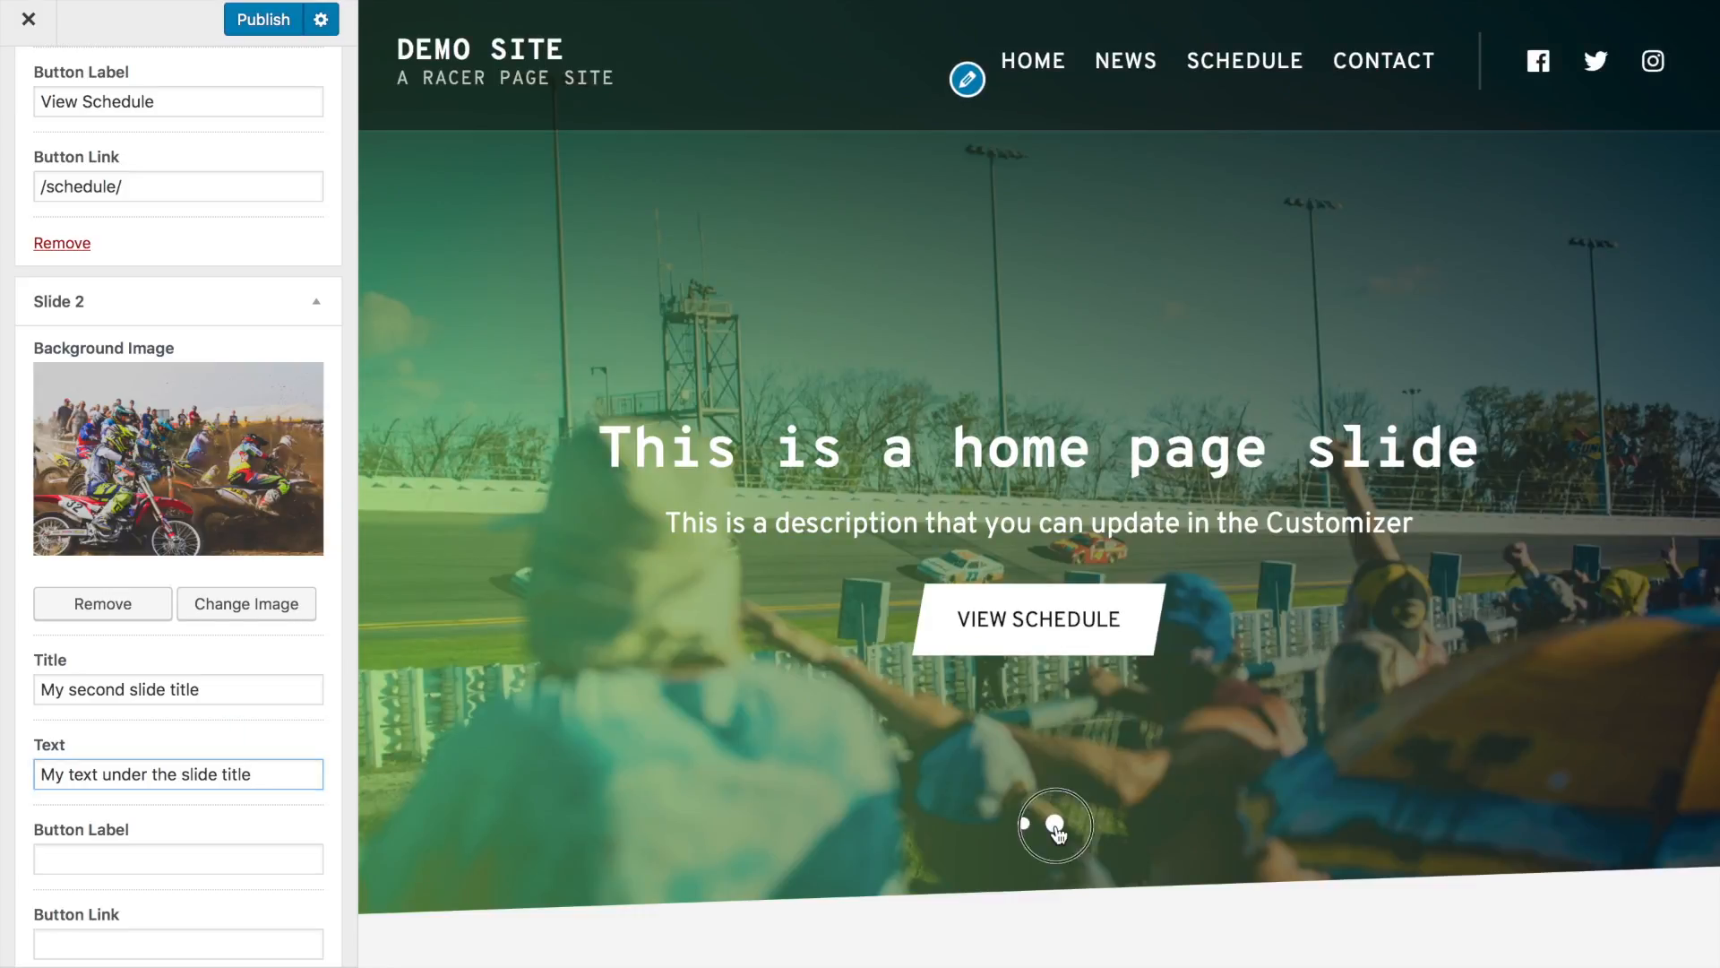
# Step: Preview Slide 2 in the homepage slider and examine its empty button label and link fields
pyautogui.click(1056, 824)
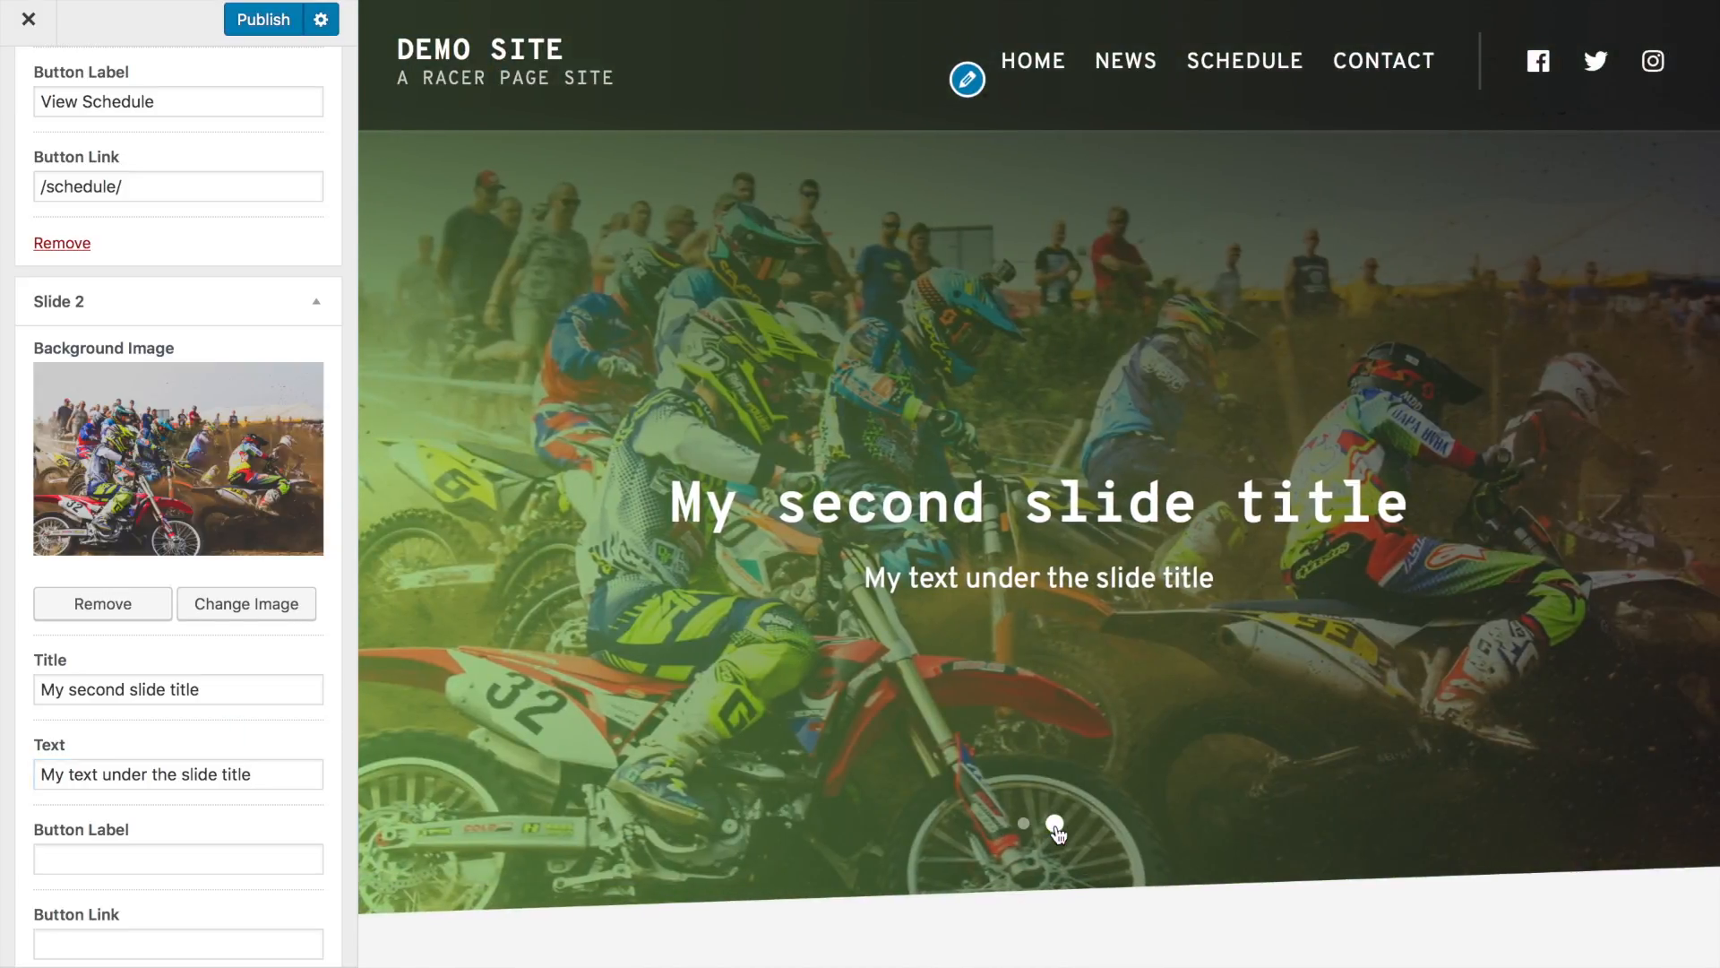
pyautogui.moveTo(840, 646); pyautogui.dragTo(1527, 621)
pyautogui.moveTo(1367, 610); pyautogui.dragTo(701, 605)
pyautogui.click(81, 867)
pyautogui.click(92, 941)
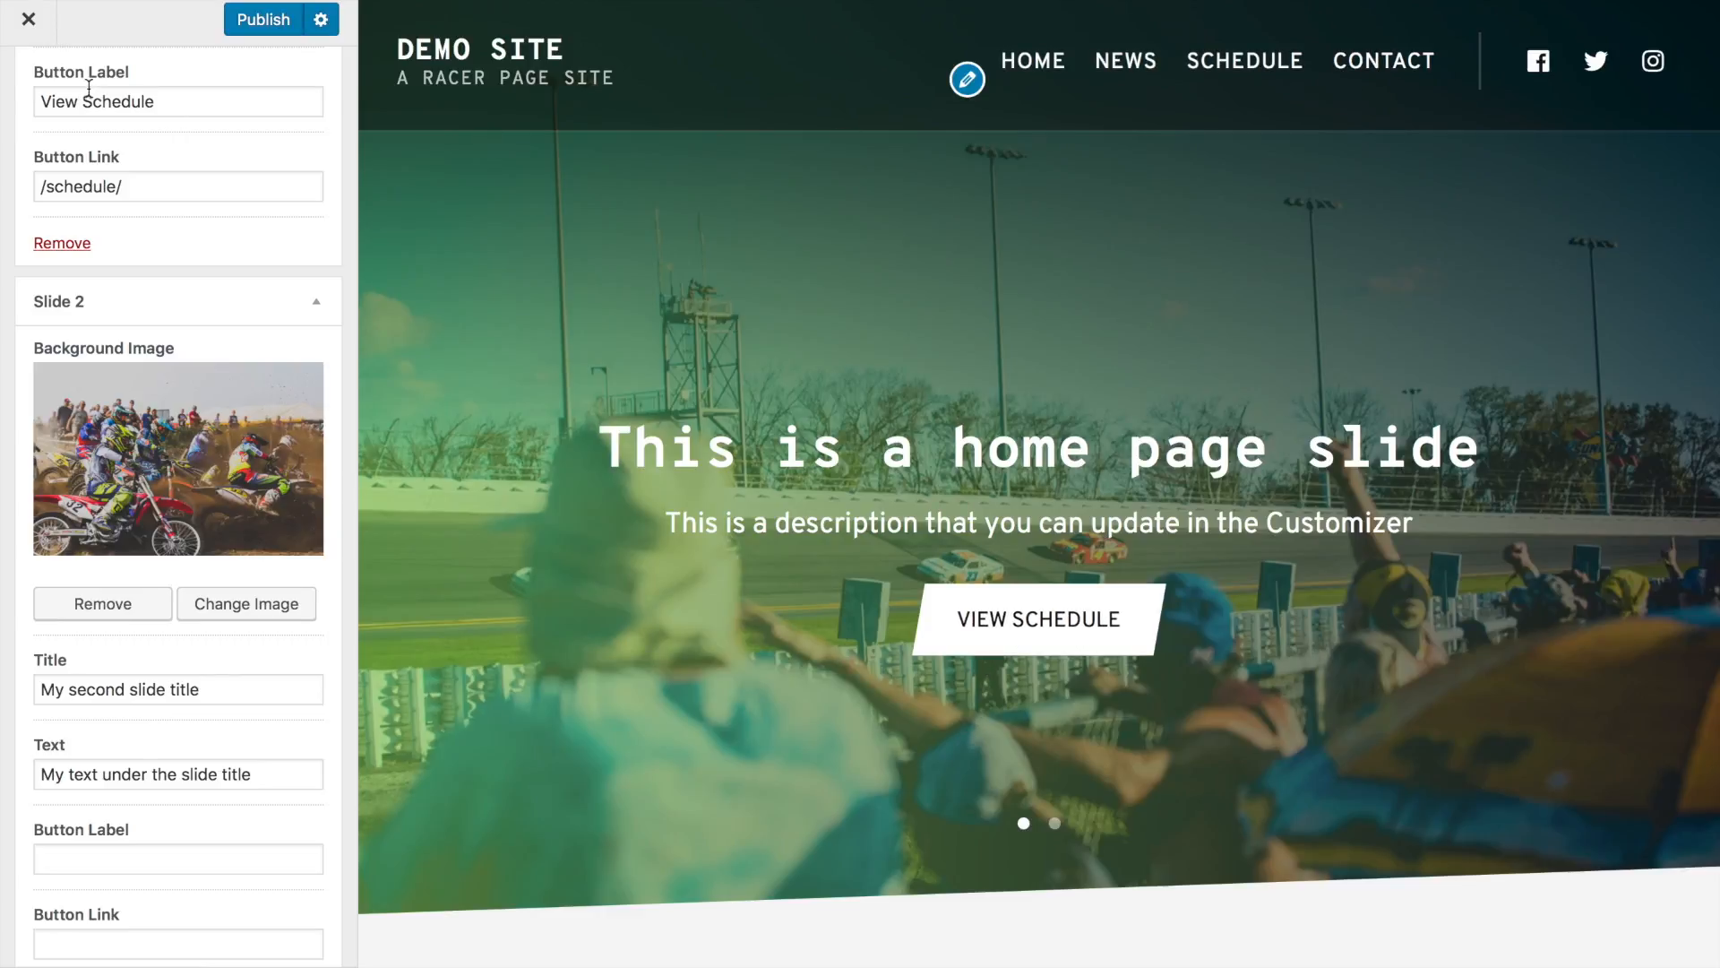
pyautogui.scroll(8, 88, 88)
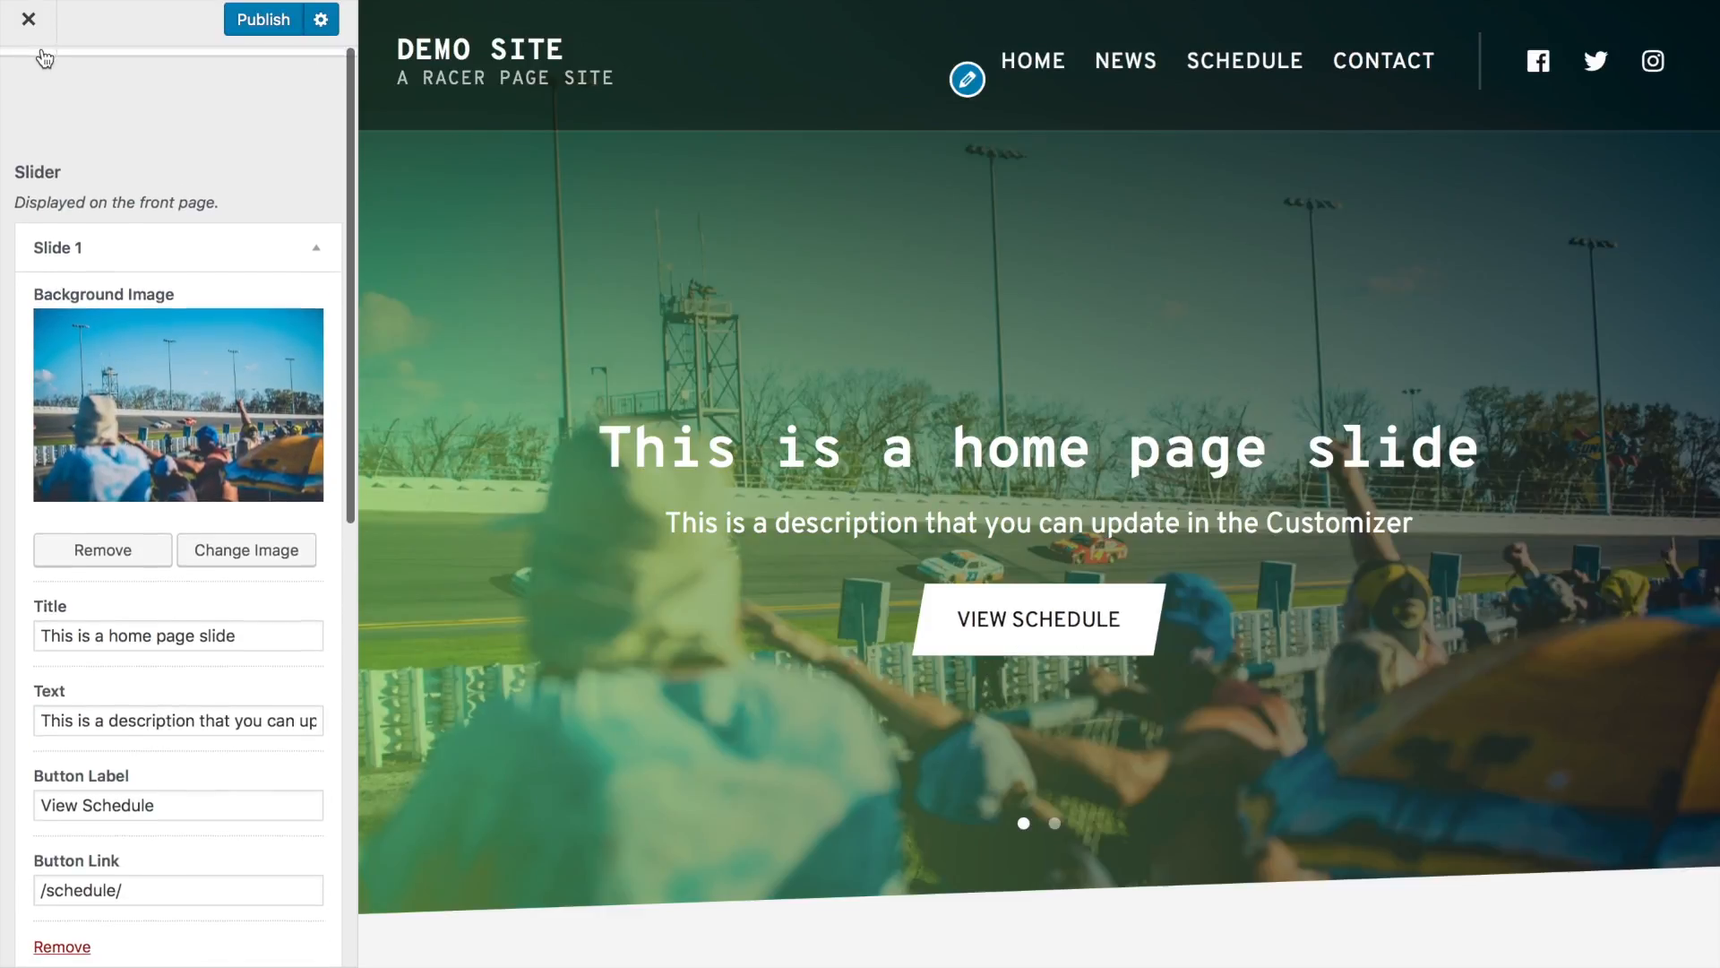
# Step: Open the Site Identity settings and set the Monster Energy image from the media library as the logo, without cropping it
pyautogui.click(29, 90)
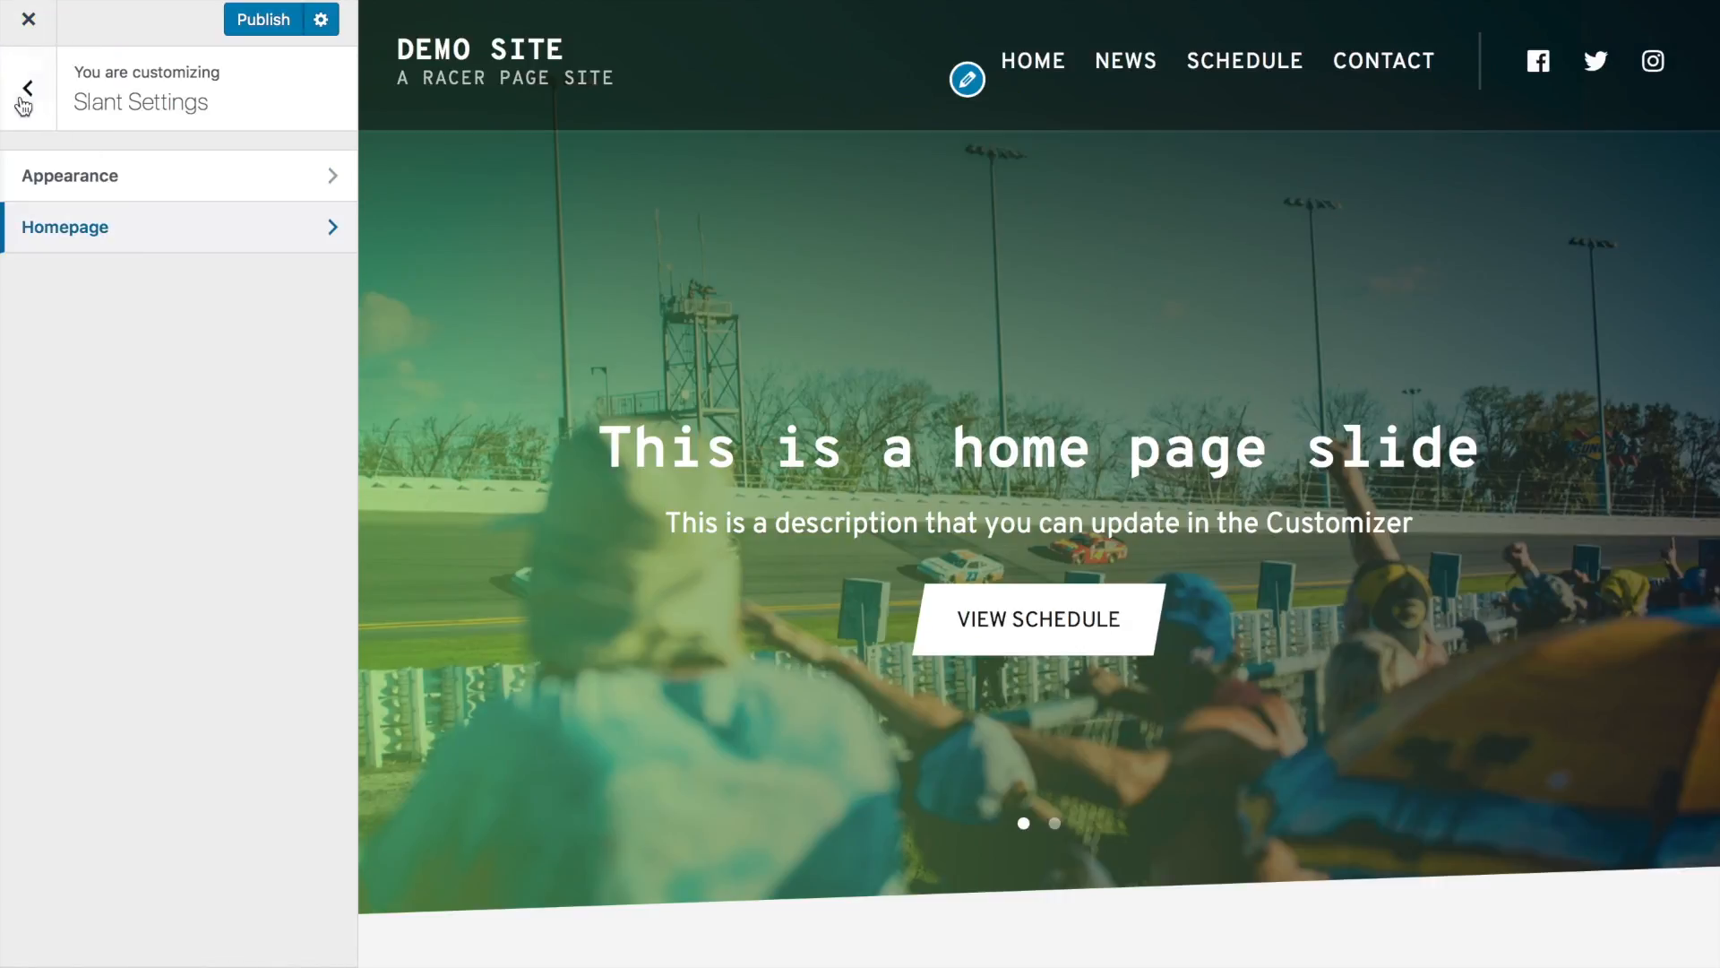
pyautogui.click(29, 90)
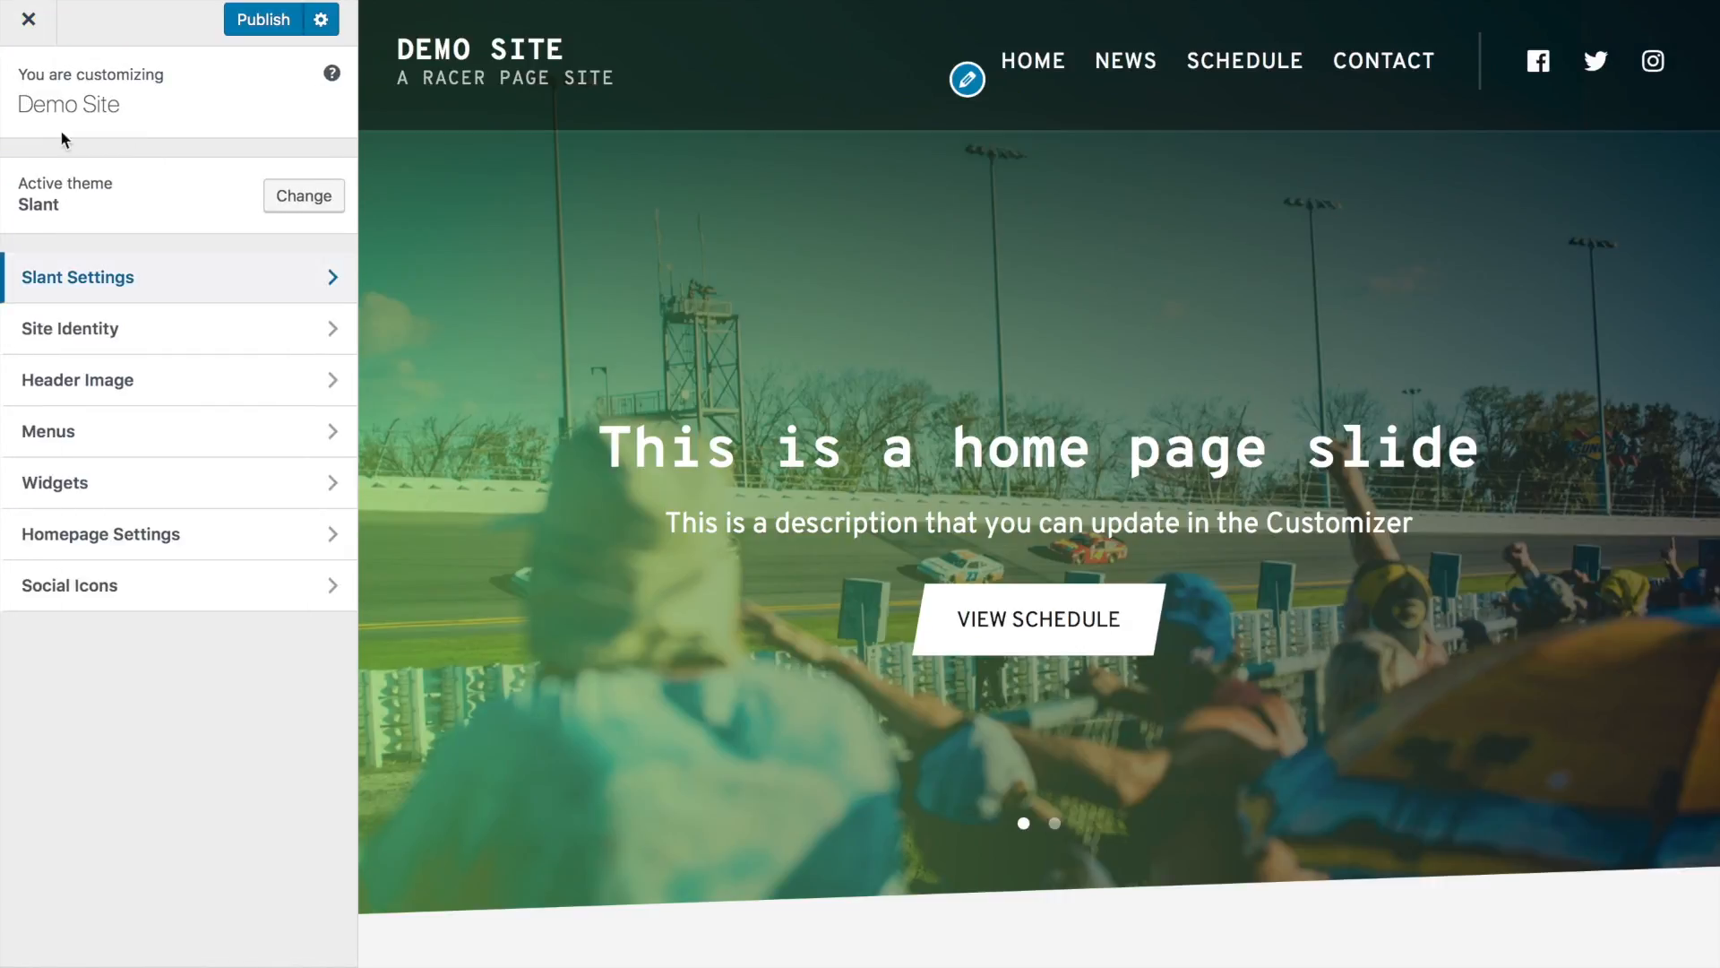
pyautogui.click(136, 325)
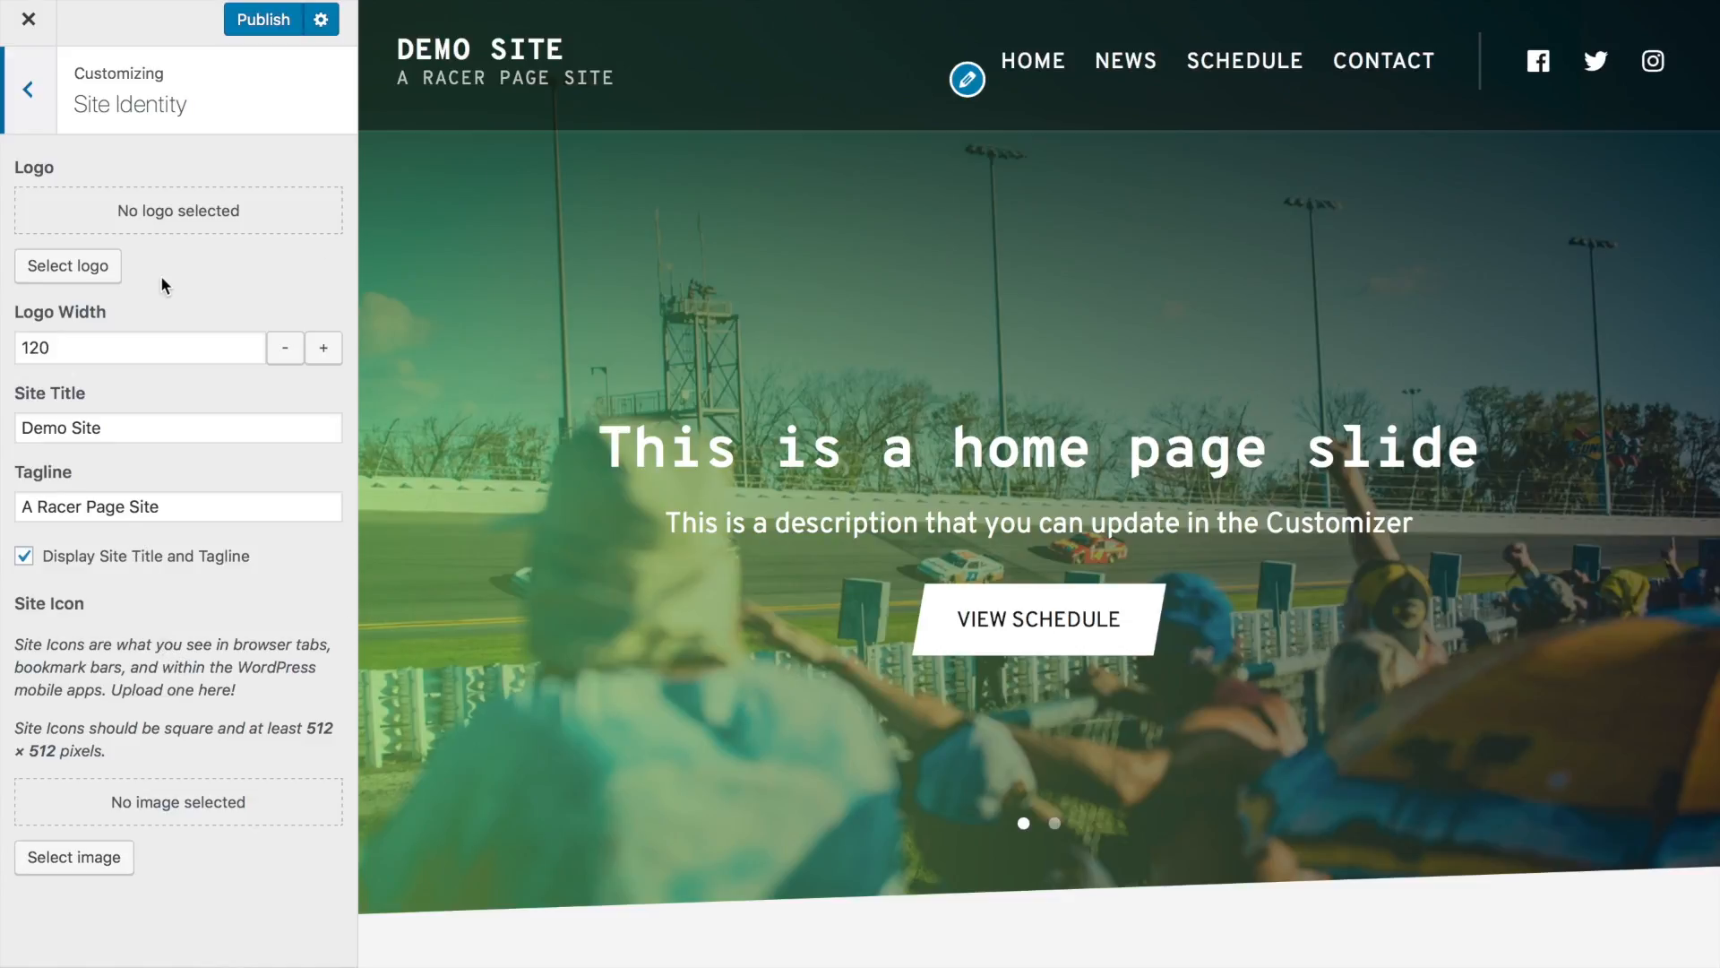
pyautogui.click(111, 272)
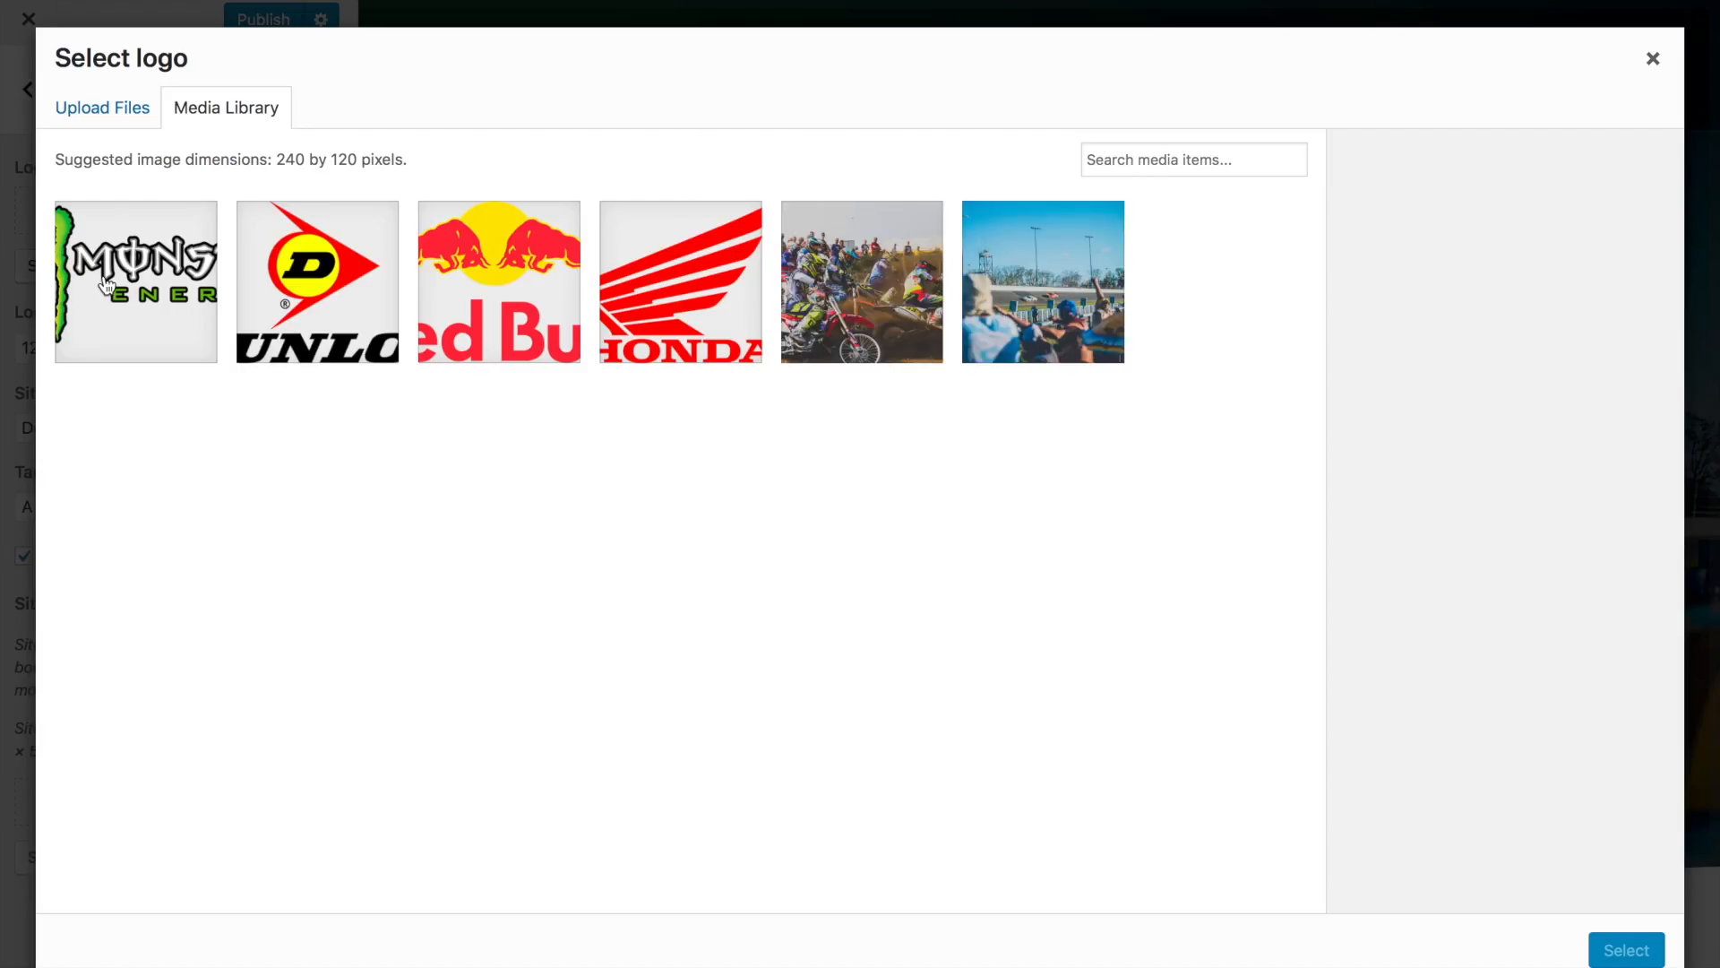
pyautogui.click(106, 285)
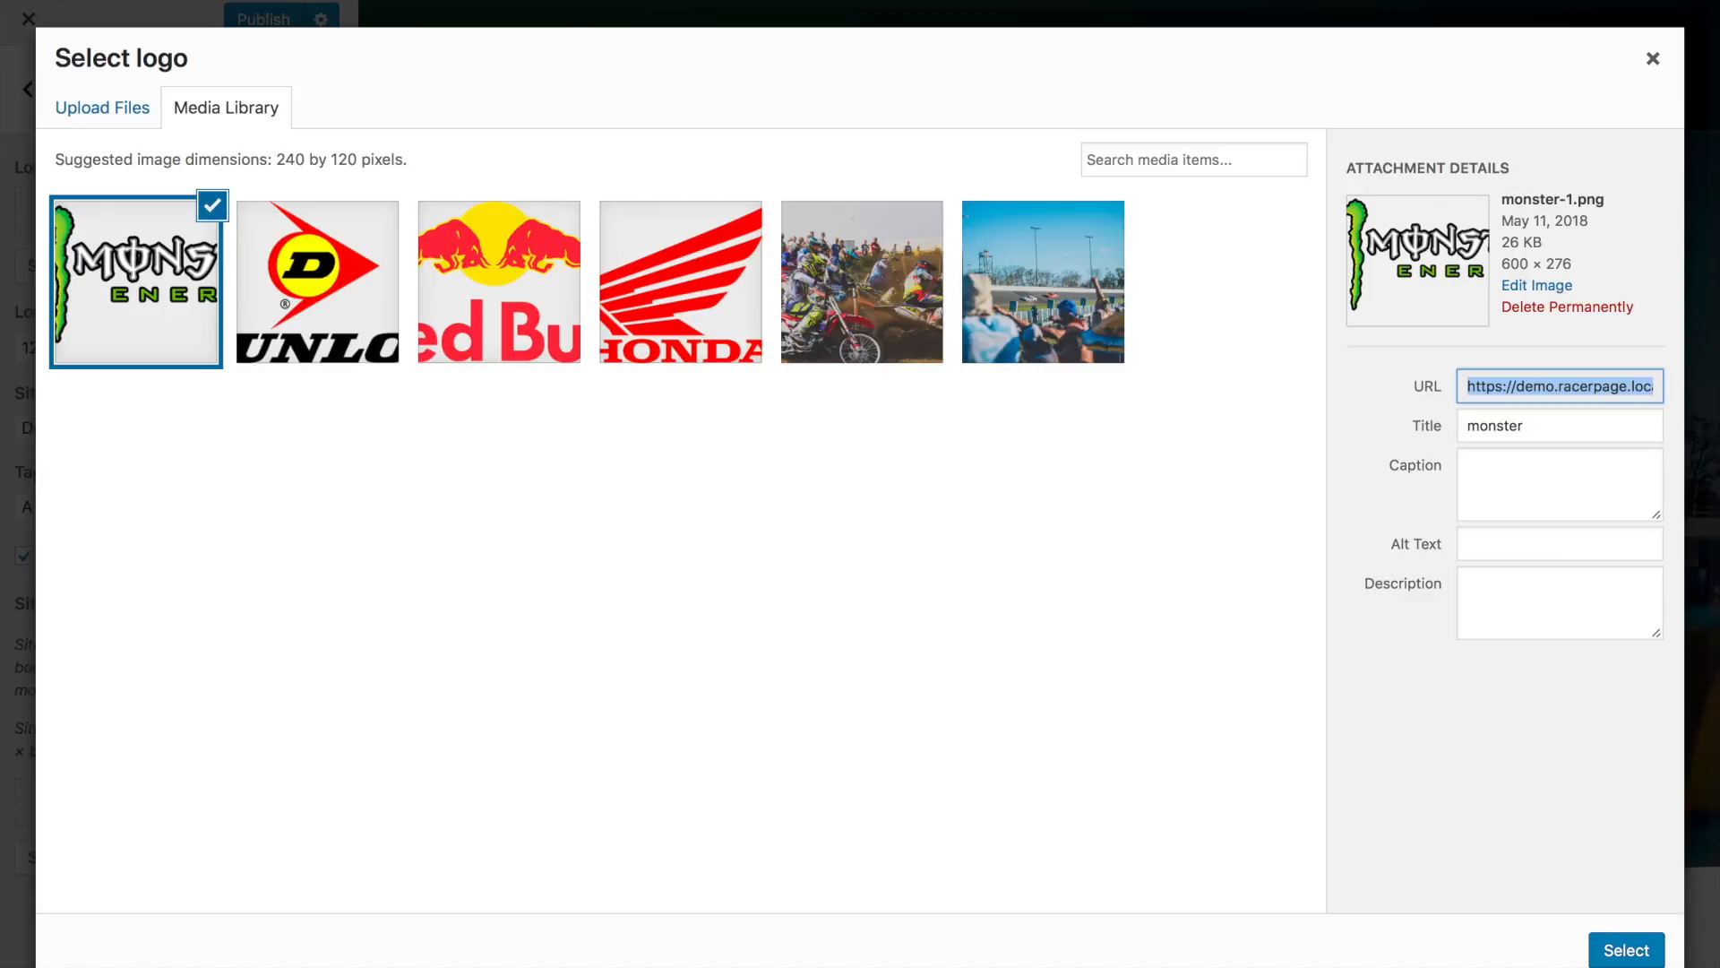
pyautogui.click(1631, 950)
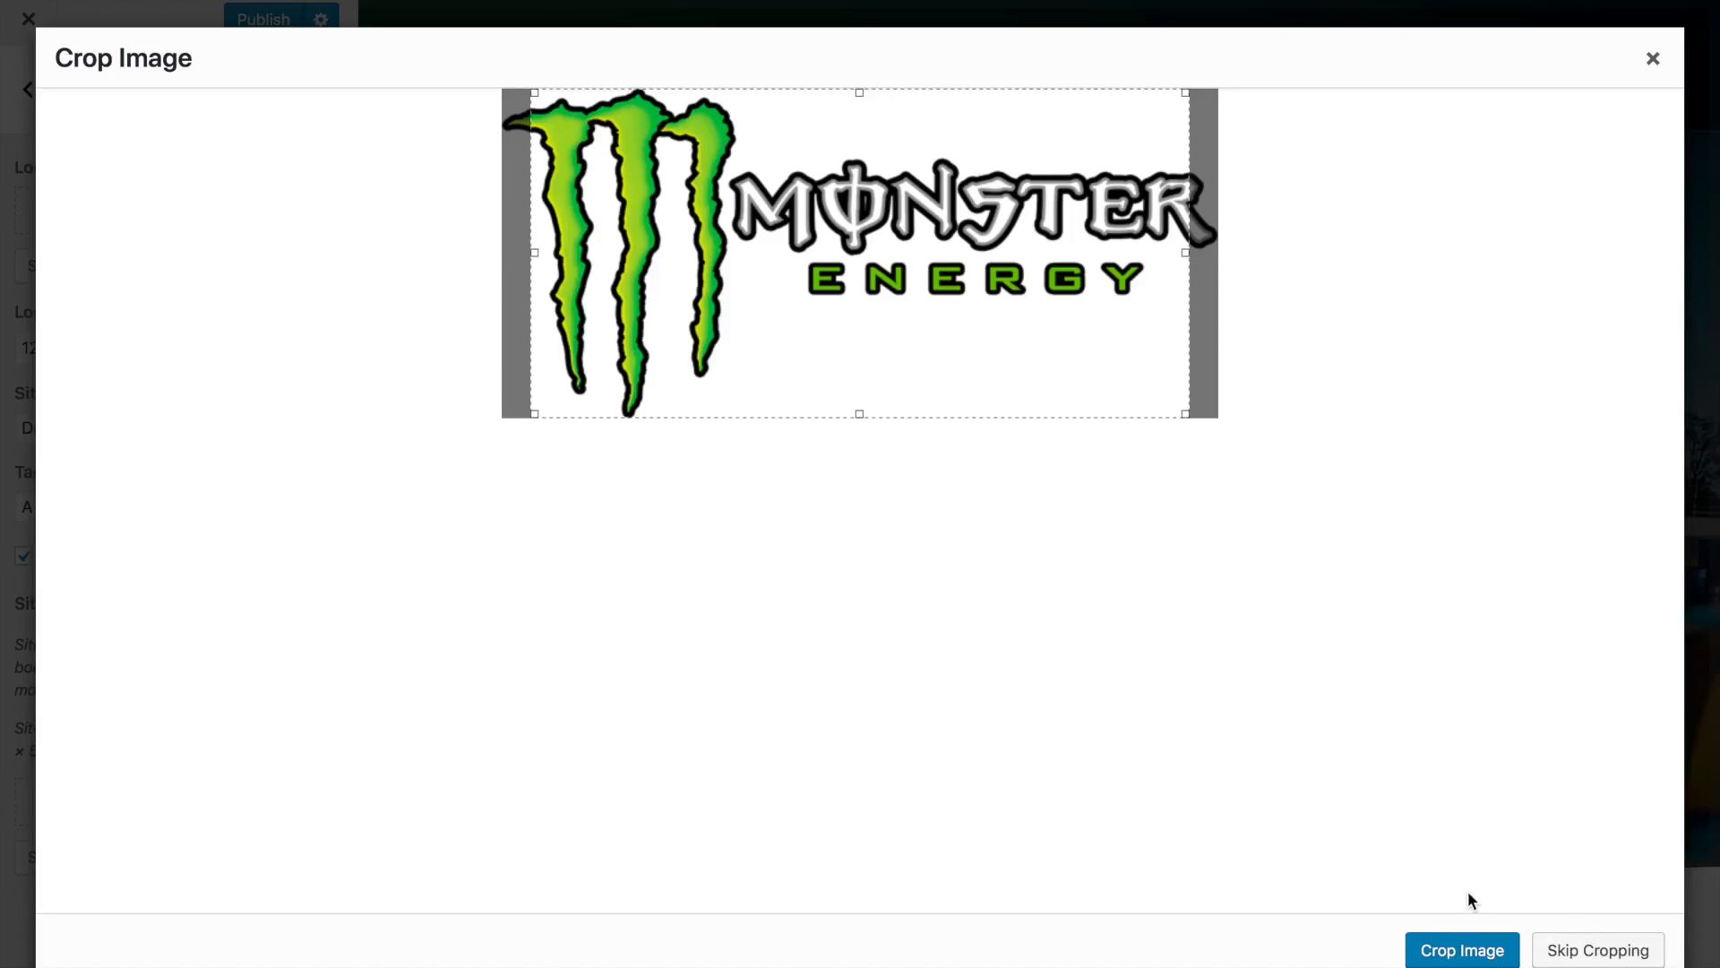
pyautogui.click(1577, 952)
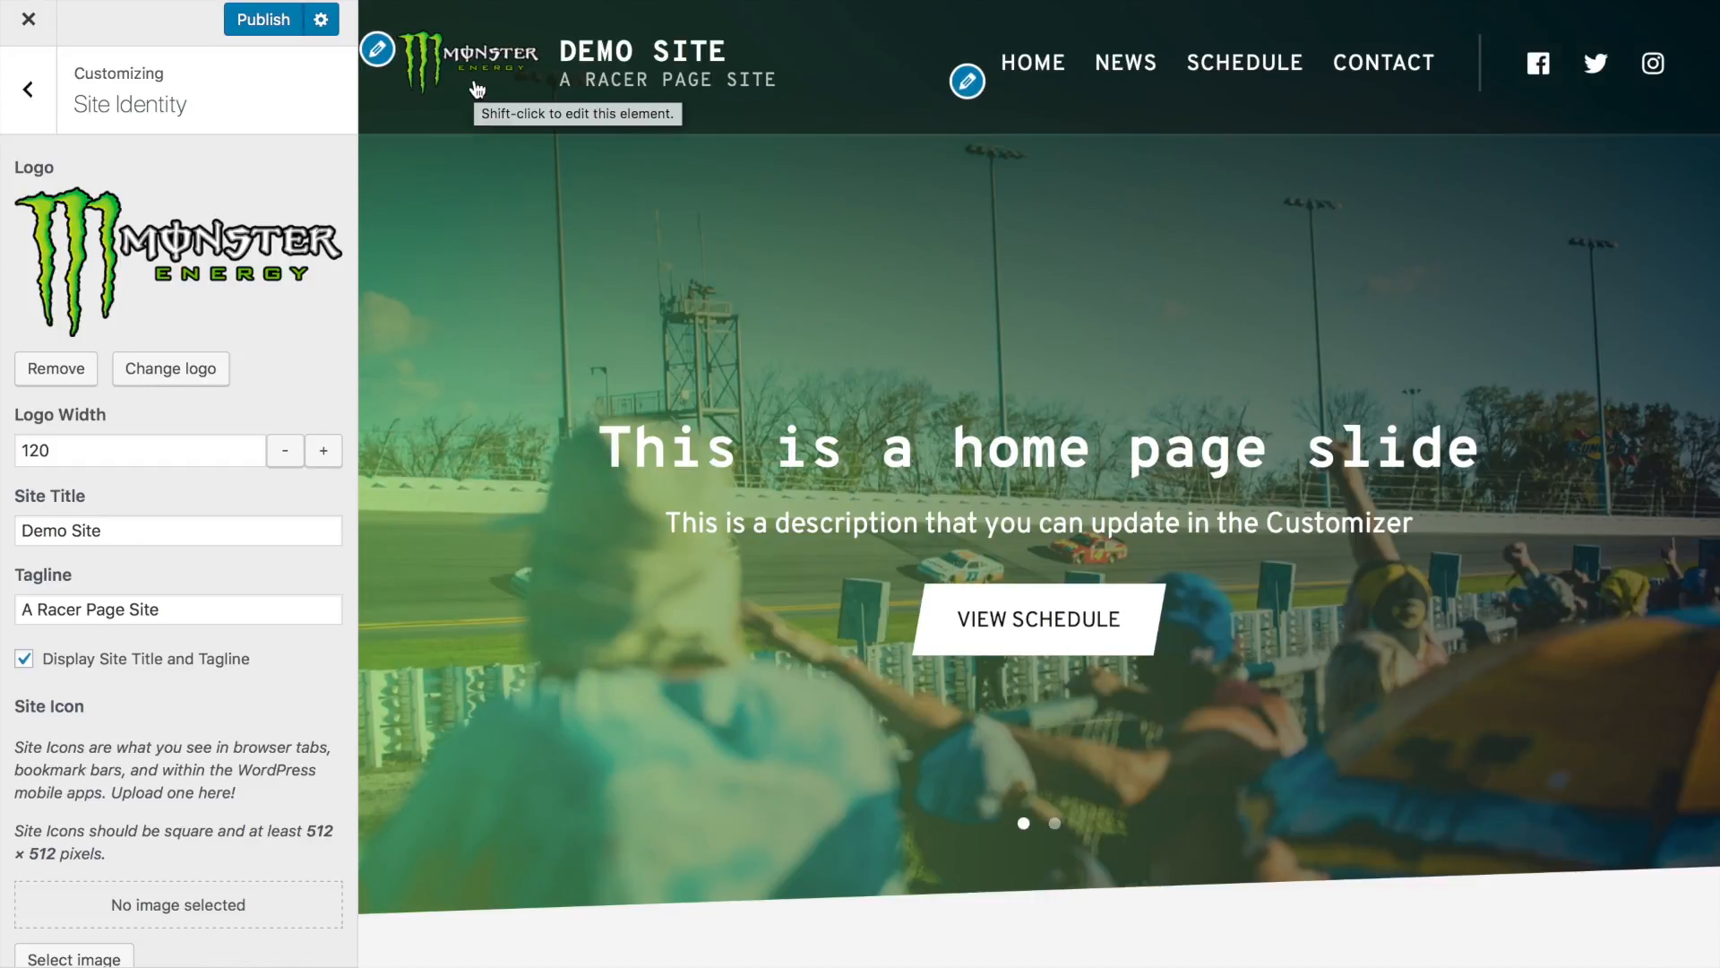
# Step: Hide the site title and tagline to preview the logo alone in the header, and show them again
pyautogui.click(173, 663)
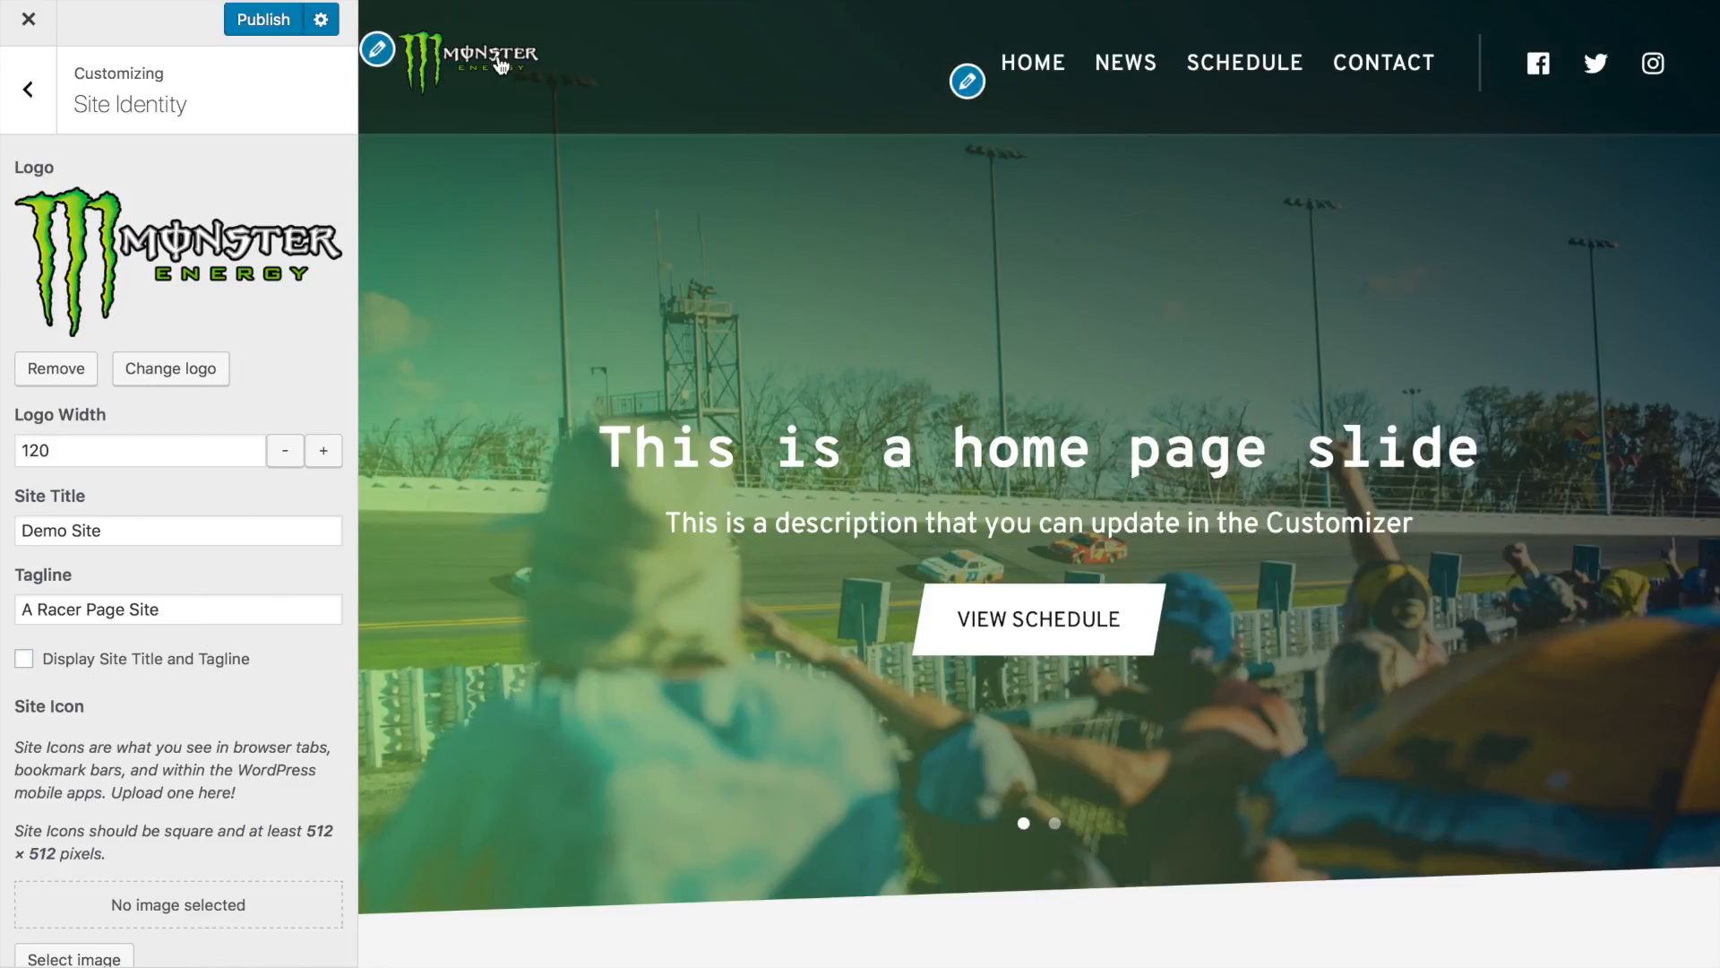
pyautogui.click(128, 662)
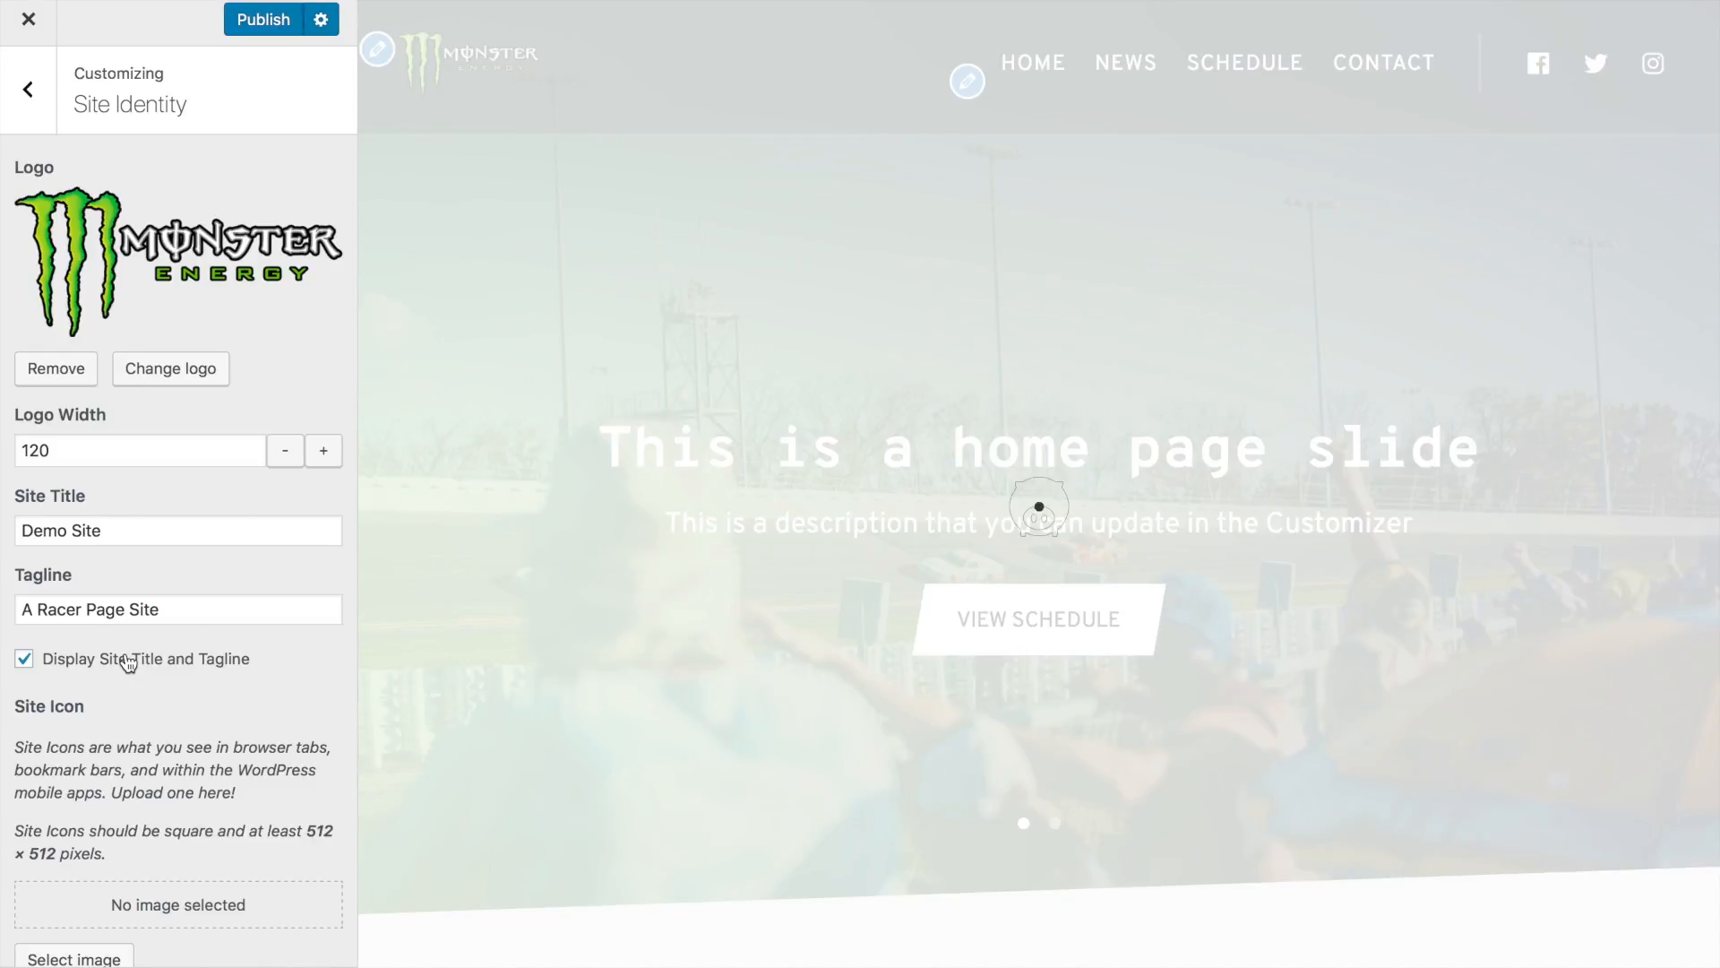
pyautogui.scroll(-1, 135, 811)
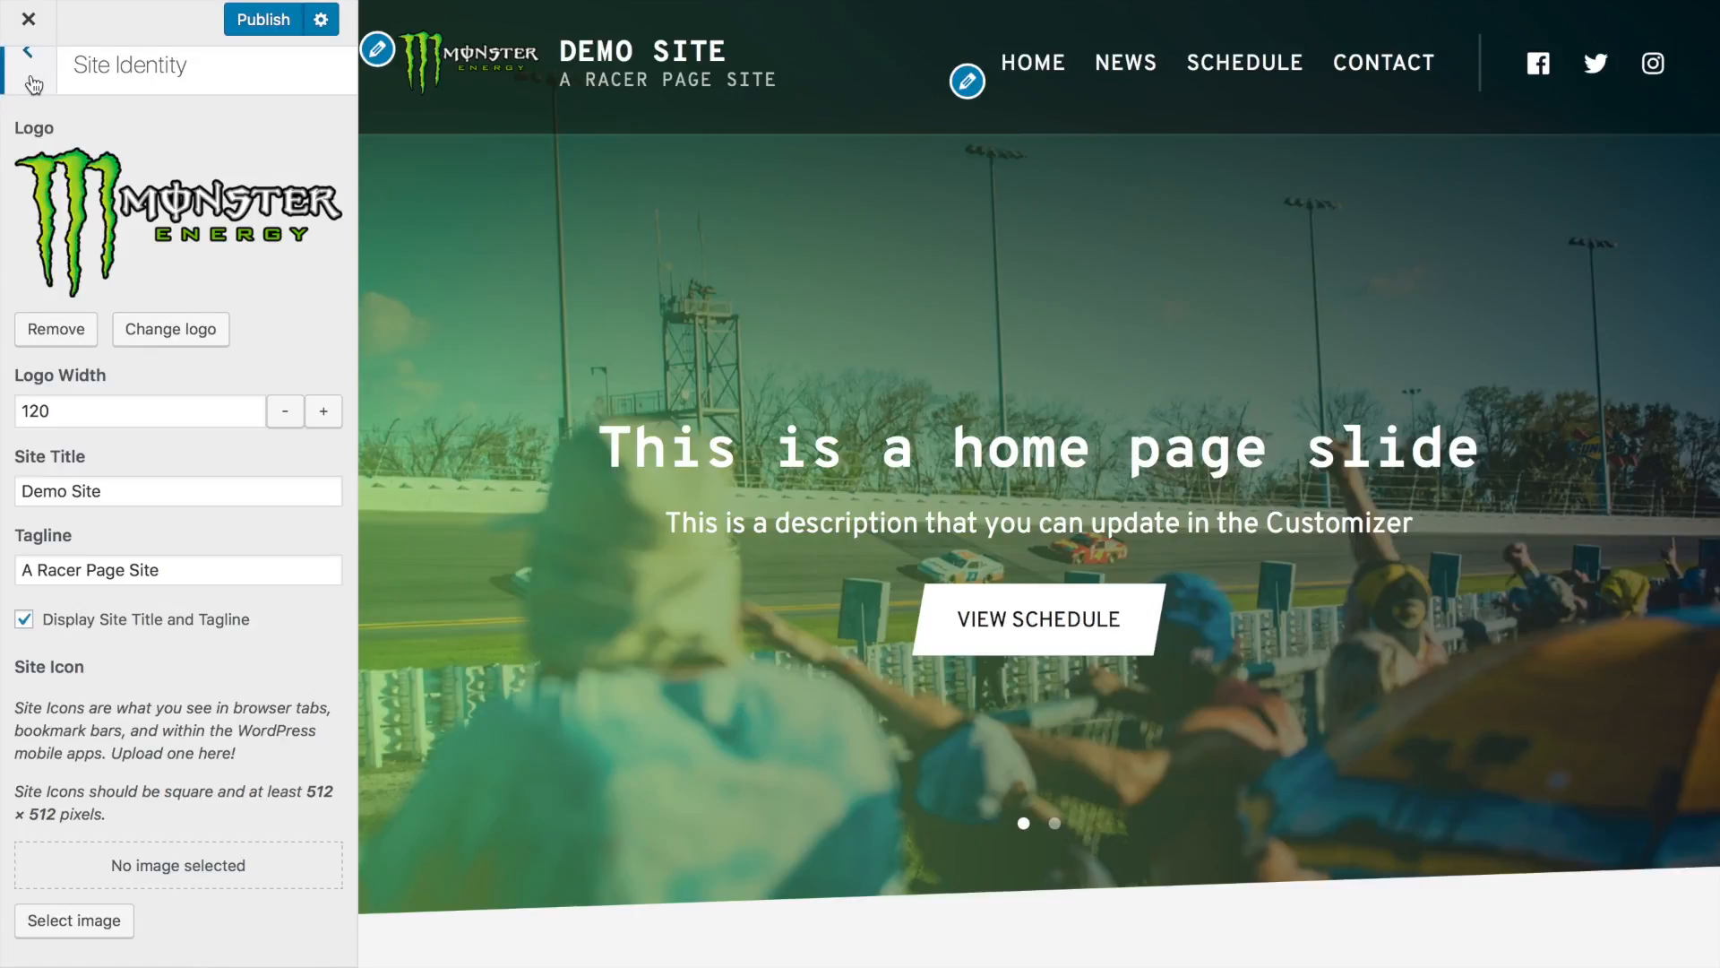
# Step: Open the Header Image settings with the News page in the preview and set the racetrack crowd photo as header image, uncropped
pyautogui.click(35, 82)
pyautogui.click(93, 378)
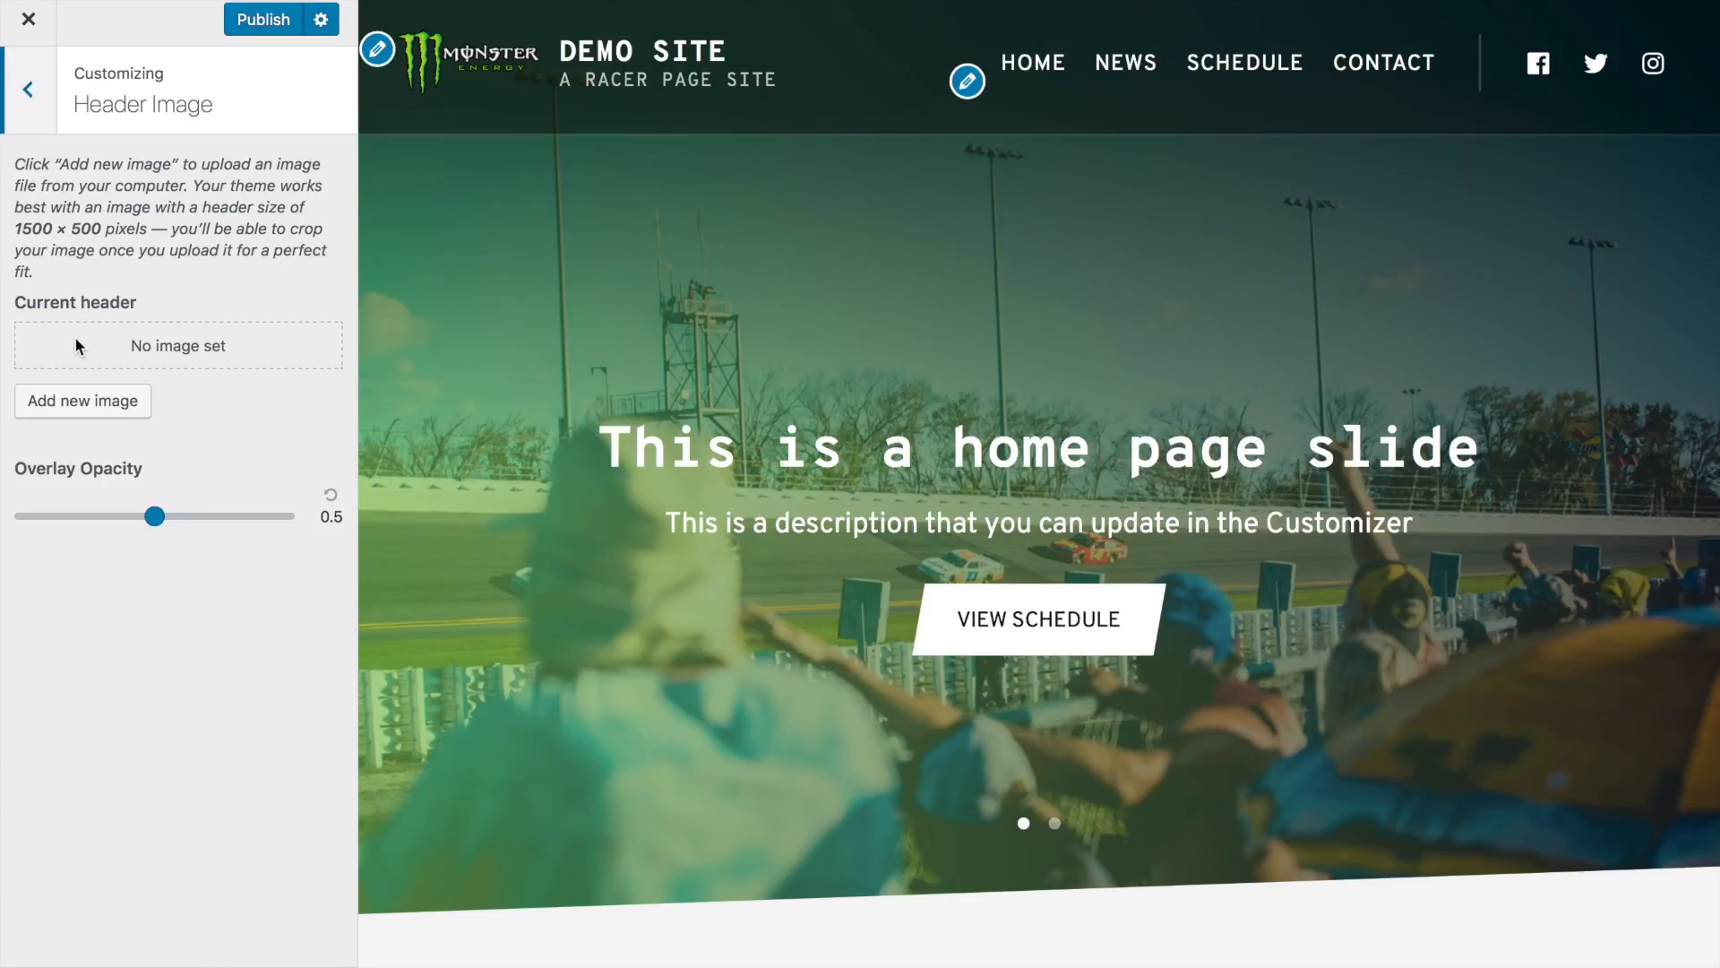
pyautogui.click(1138, 70)
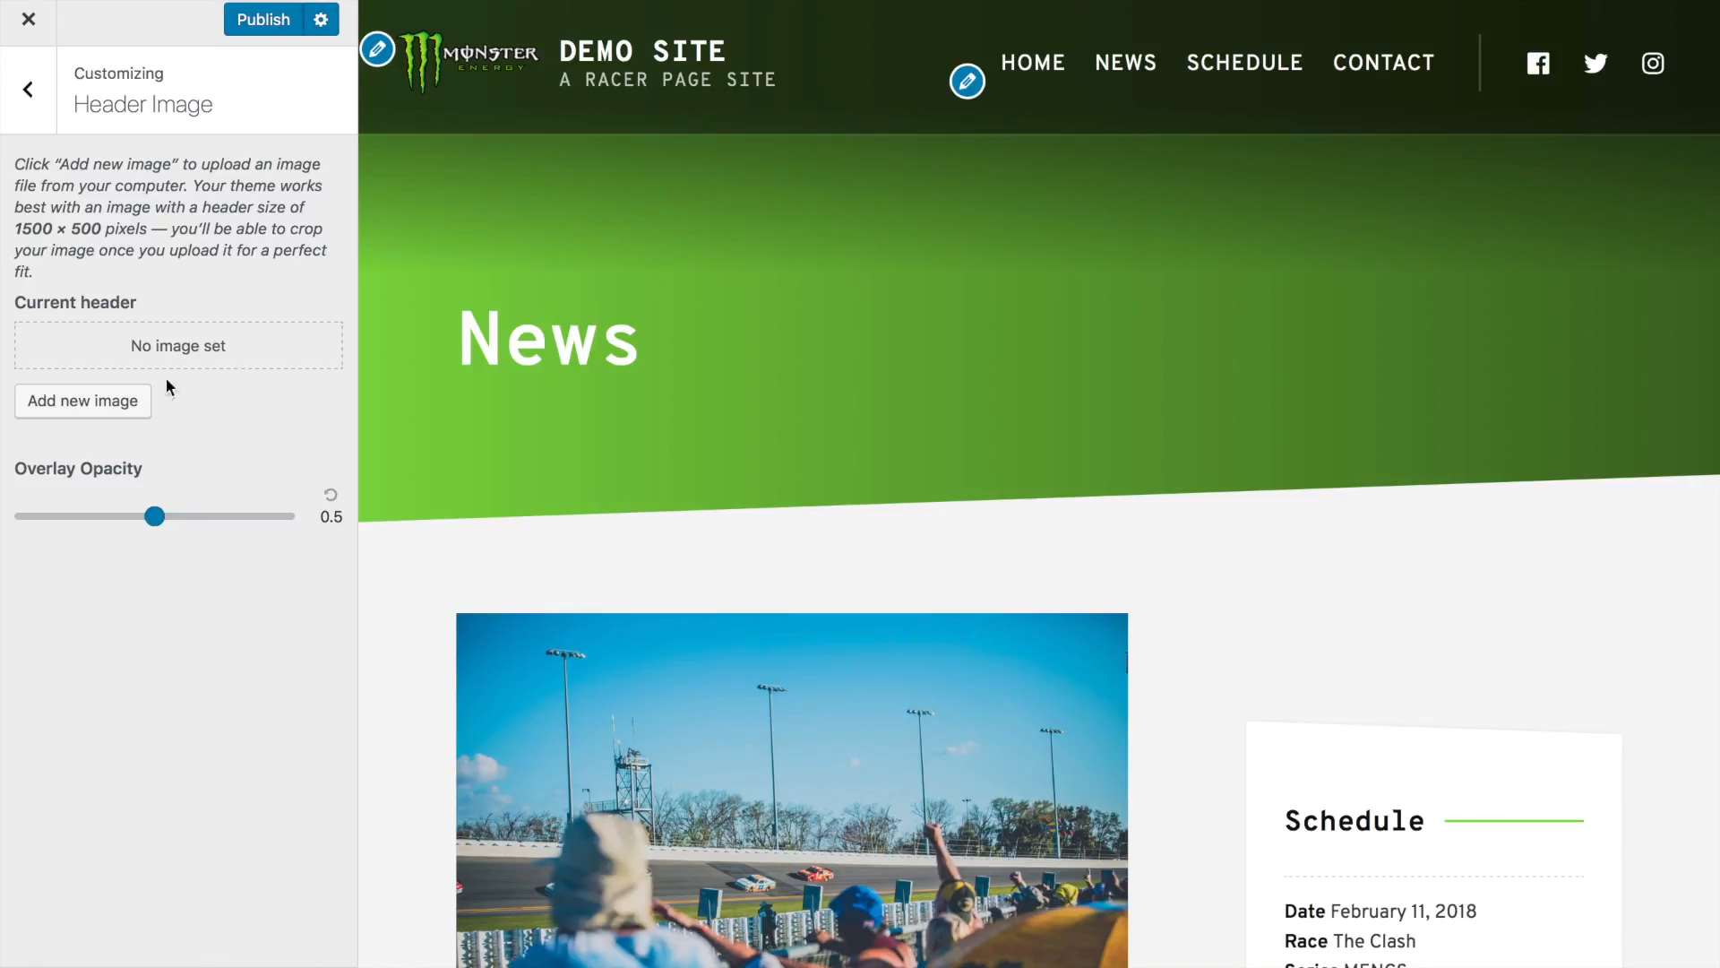
pyautogui.click(121, 409)
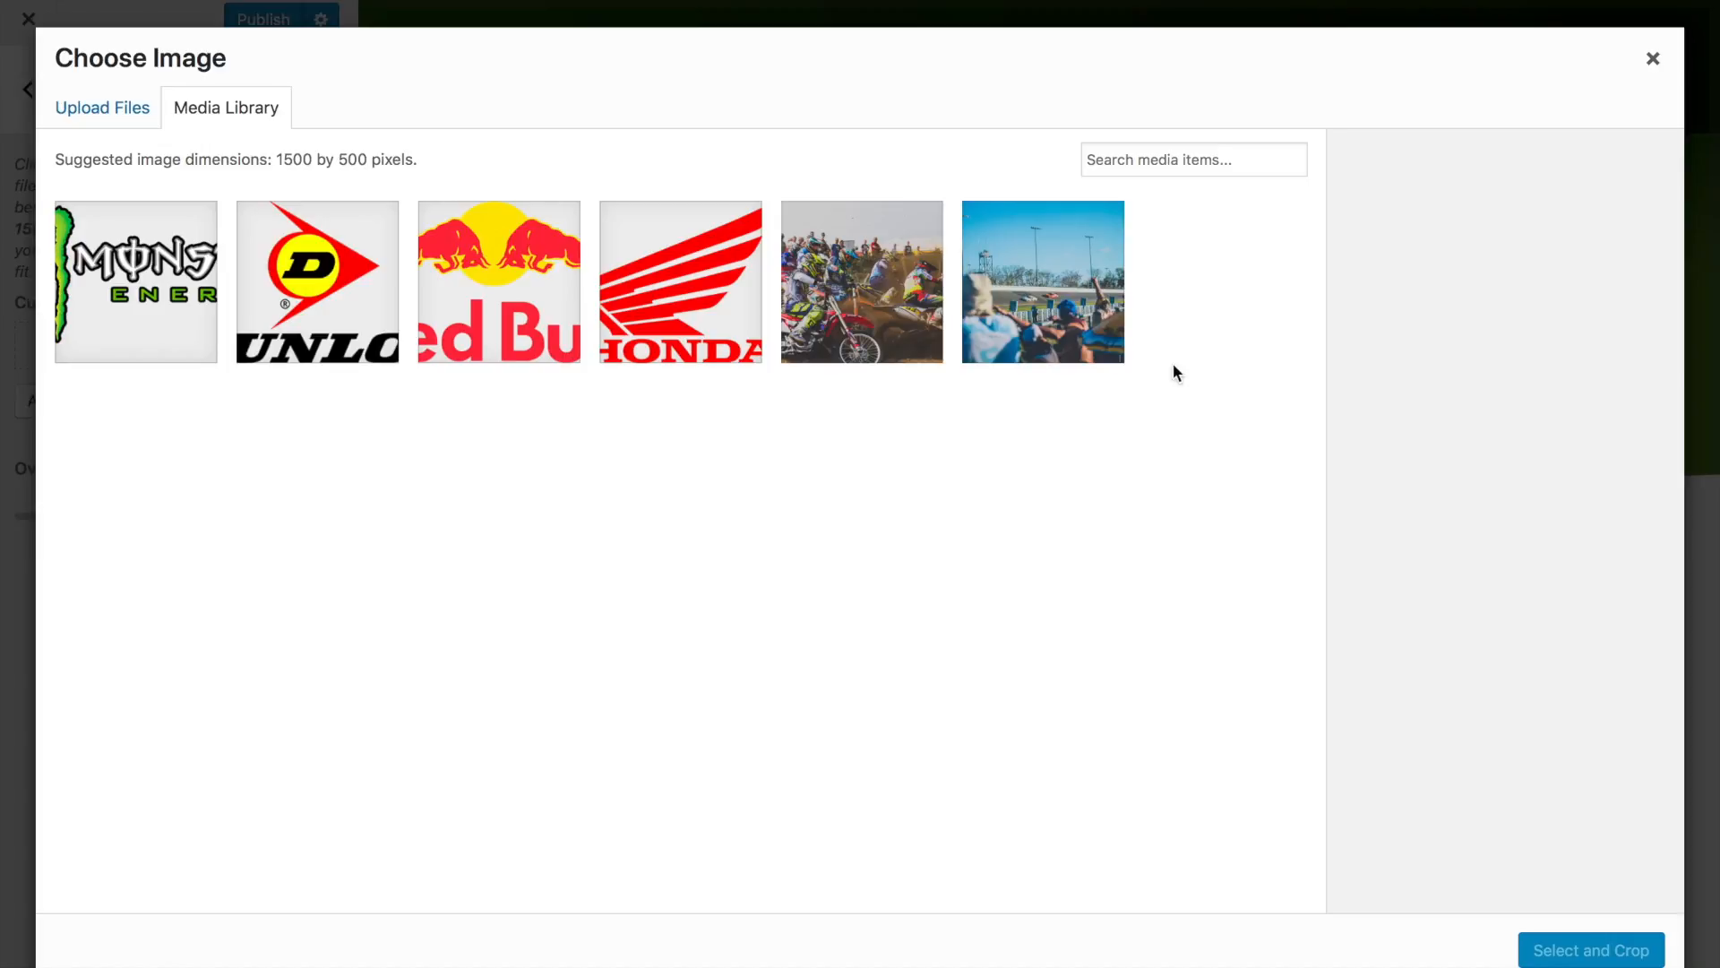
pyautogui.click(1084, 285)
pyautogui.click(1604, 955)
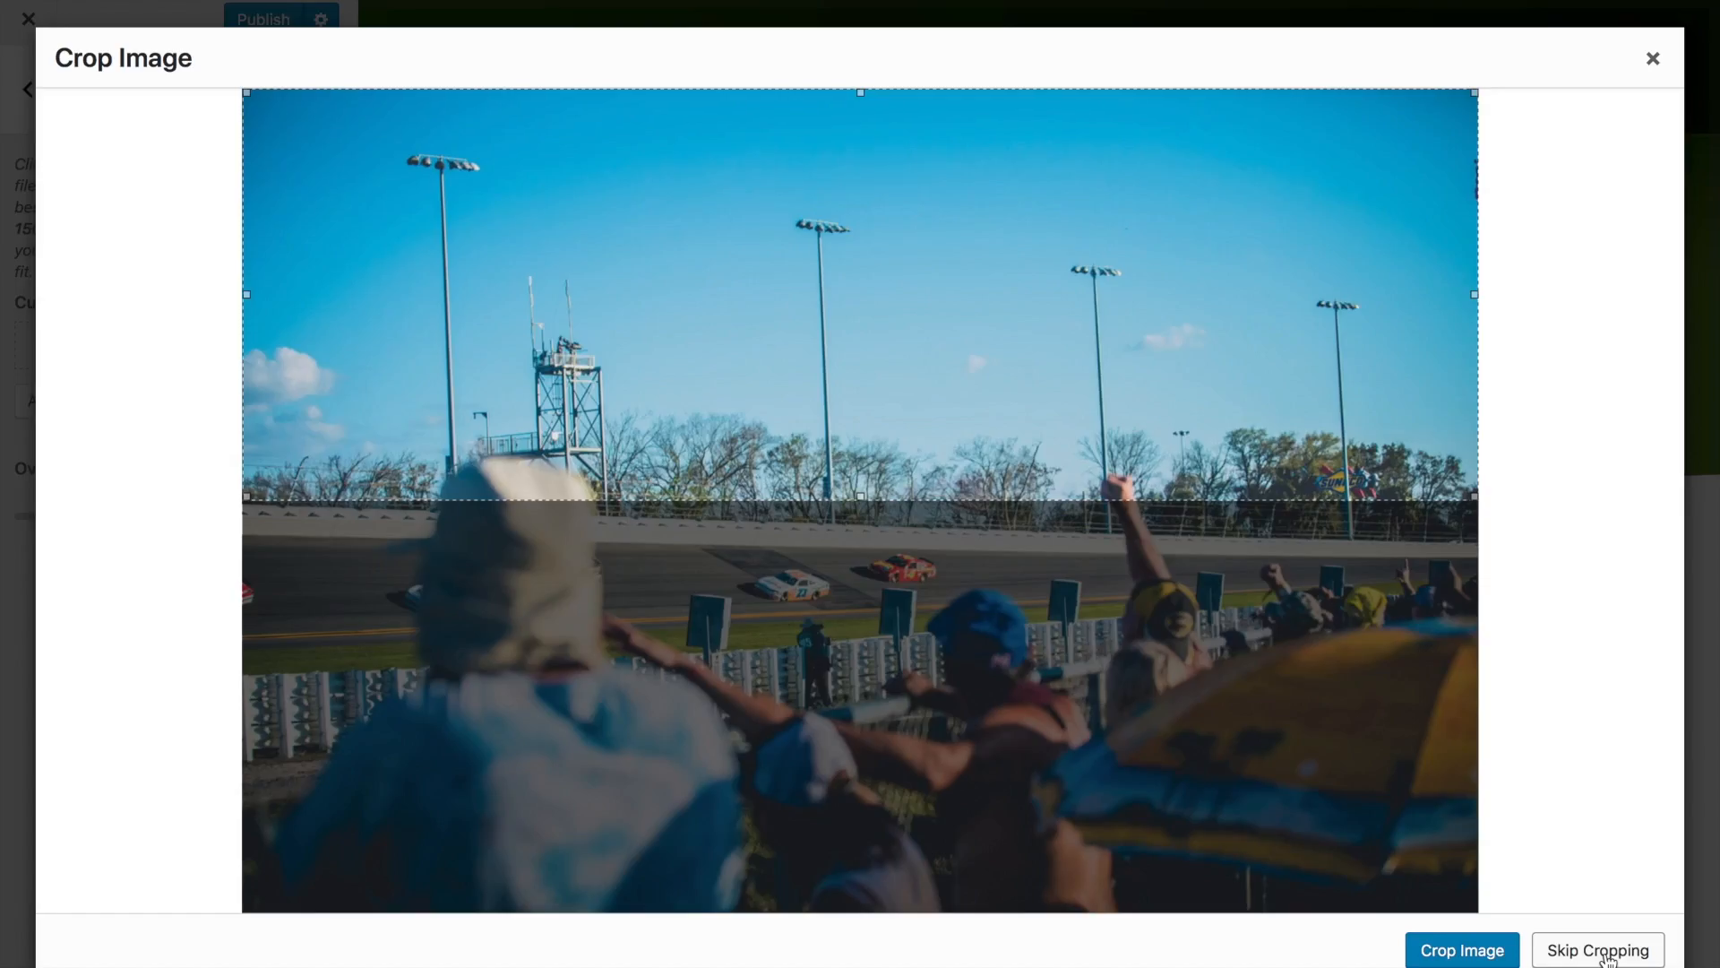
pyautogui.click(1602, 951)
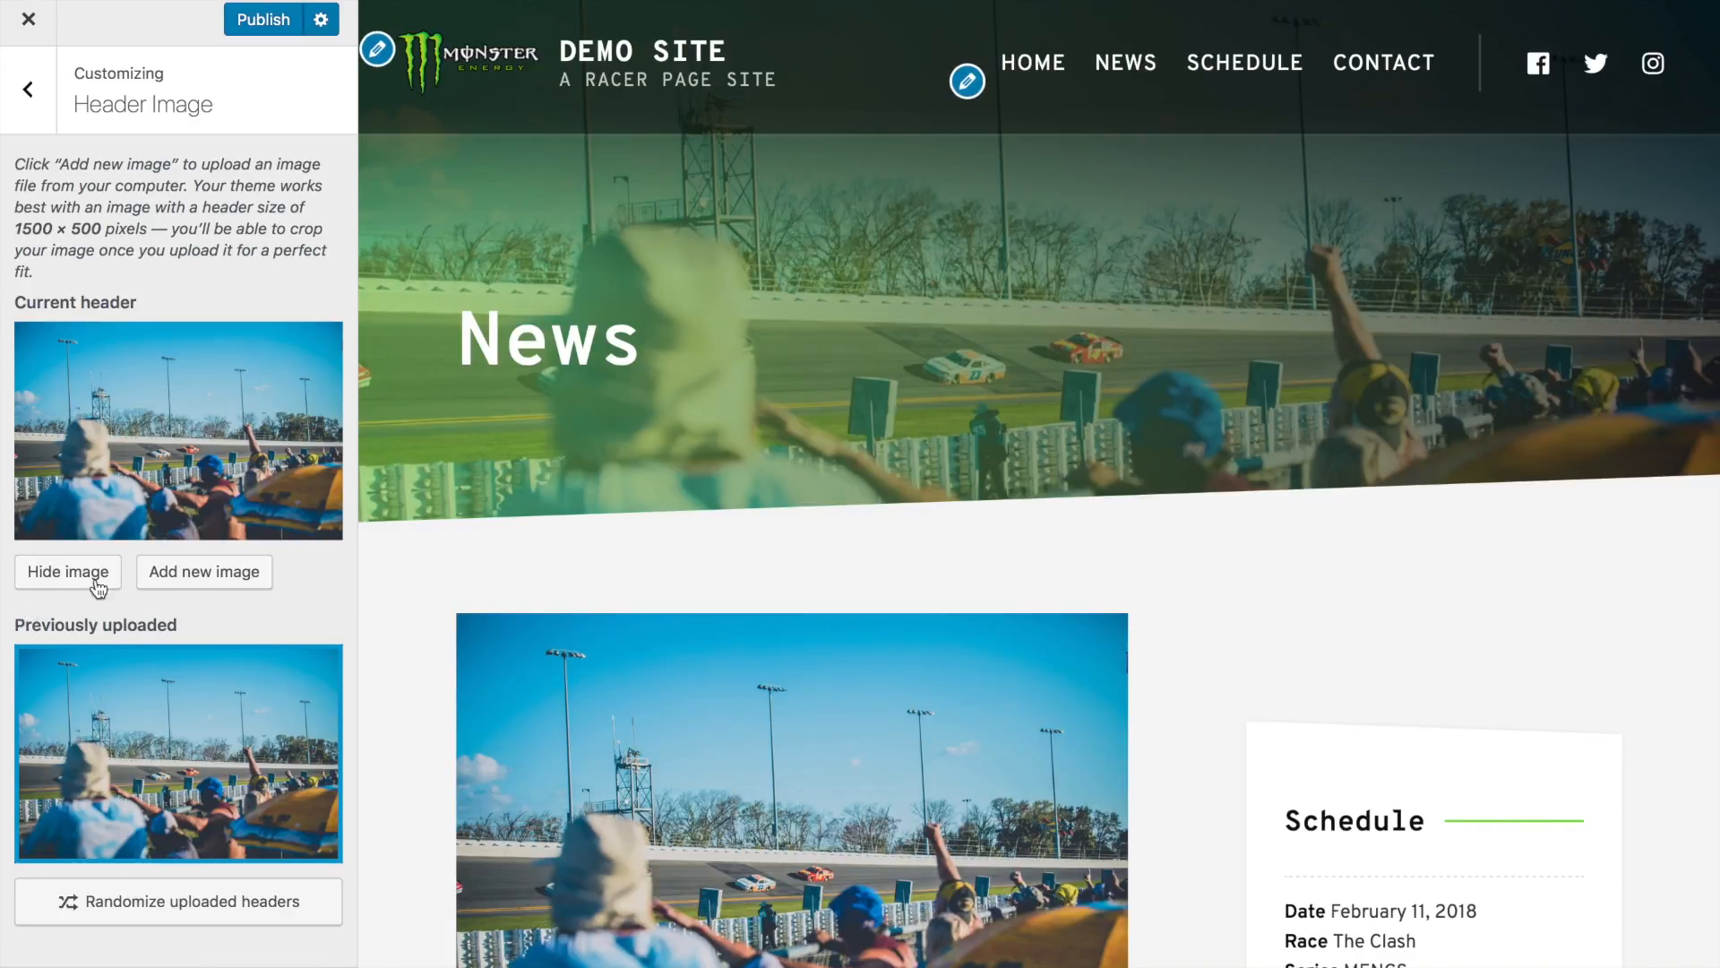
# Step: Preview the header image on the Contact and Schedule pages and leave the Header Image settings
pyautogui.click(1383, 65)
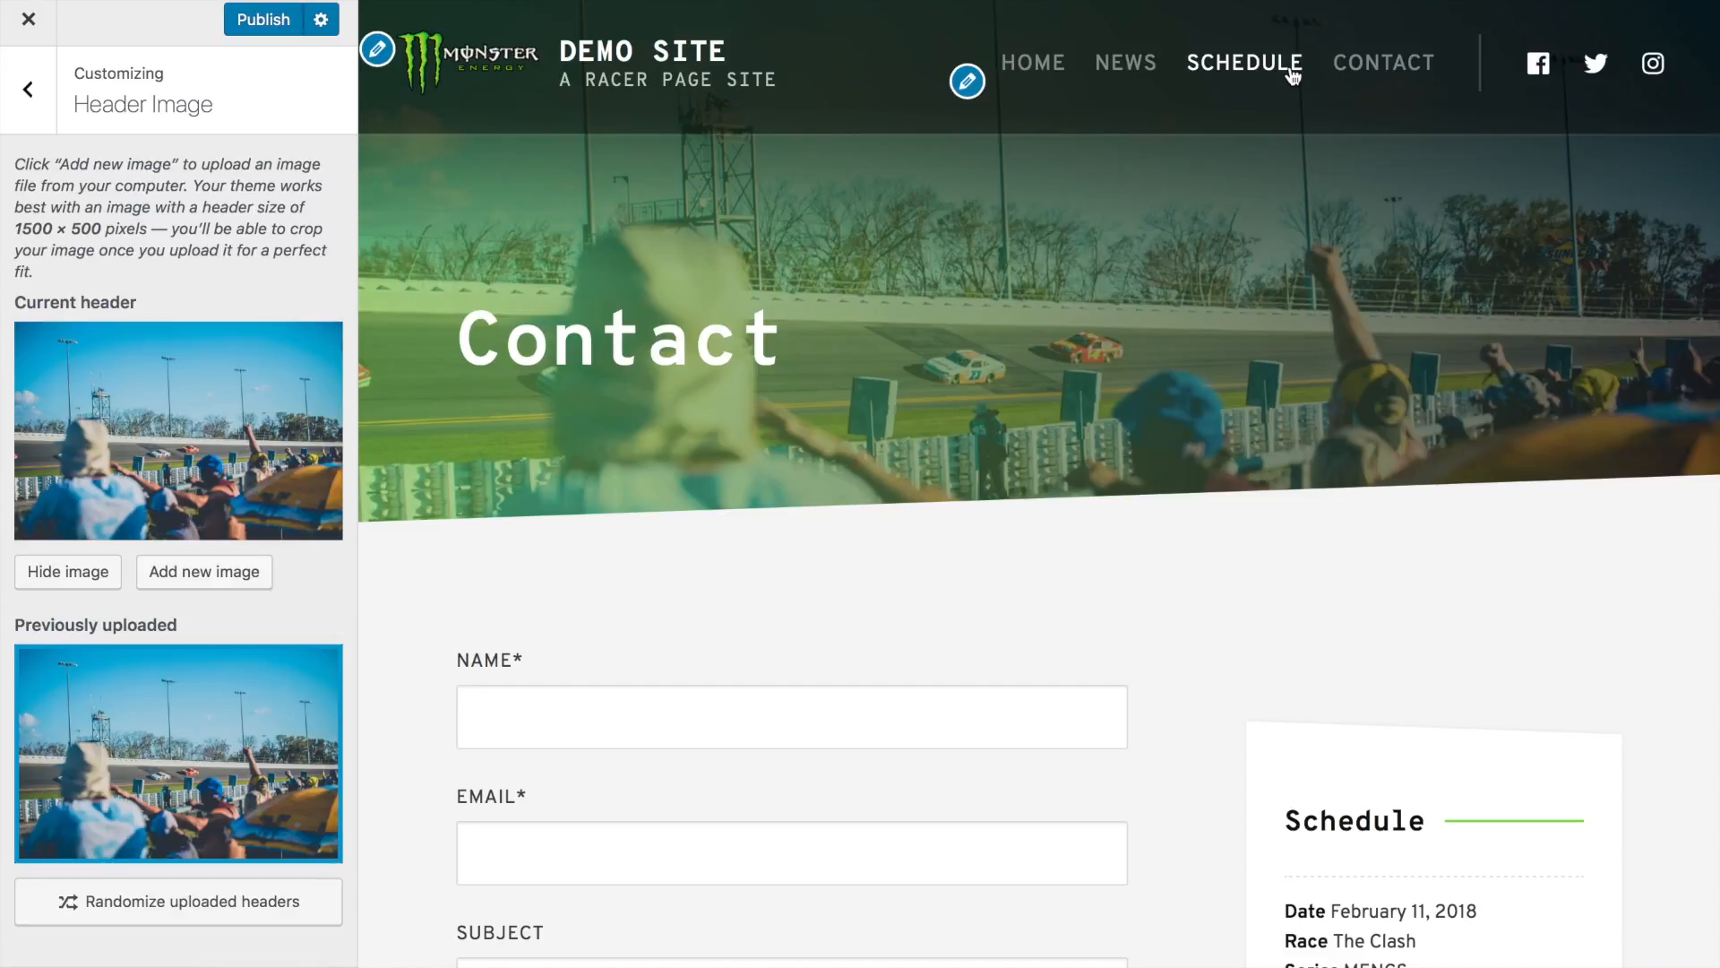
pyautogui.click(1292, 70)
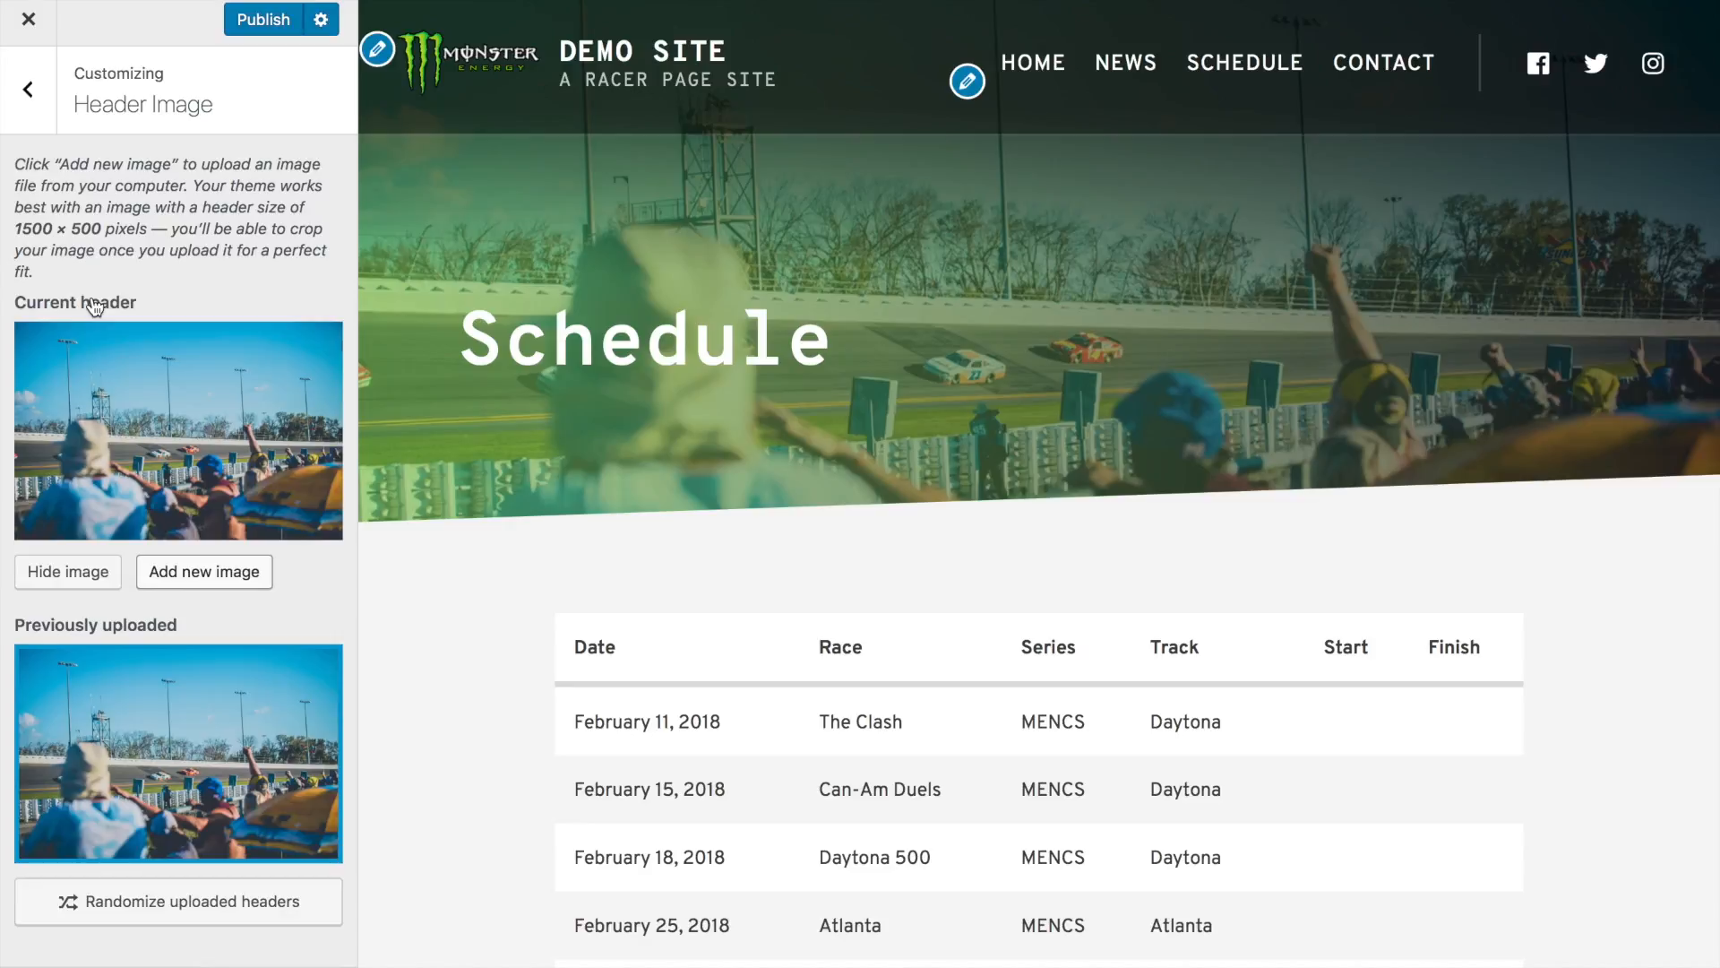
pyautogui.click(28, 89)
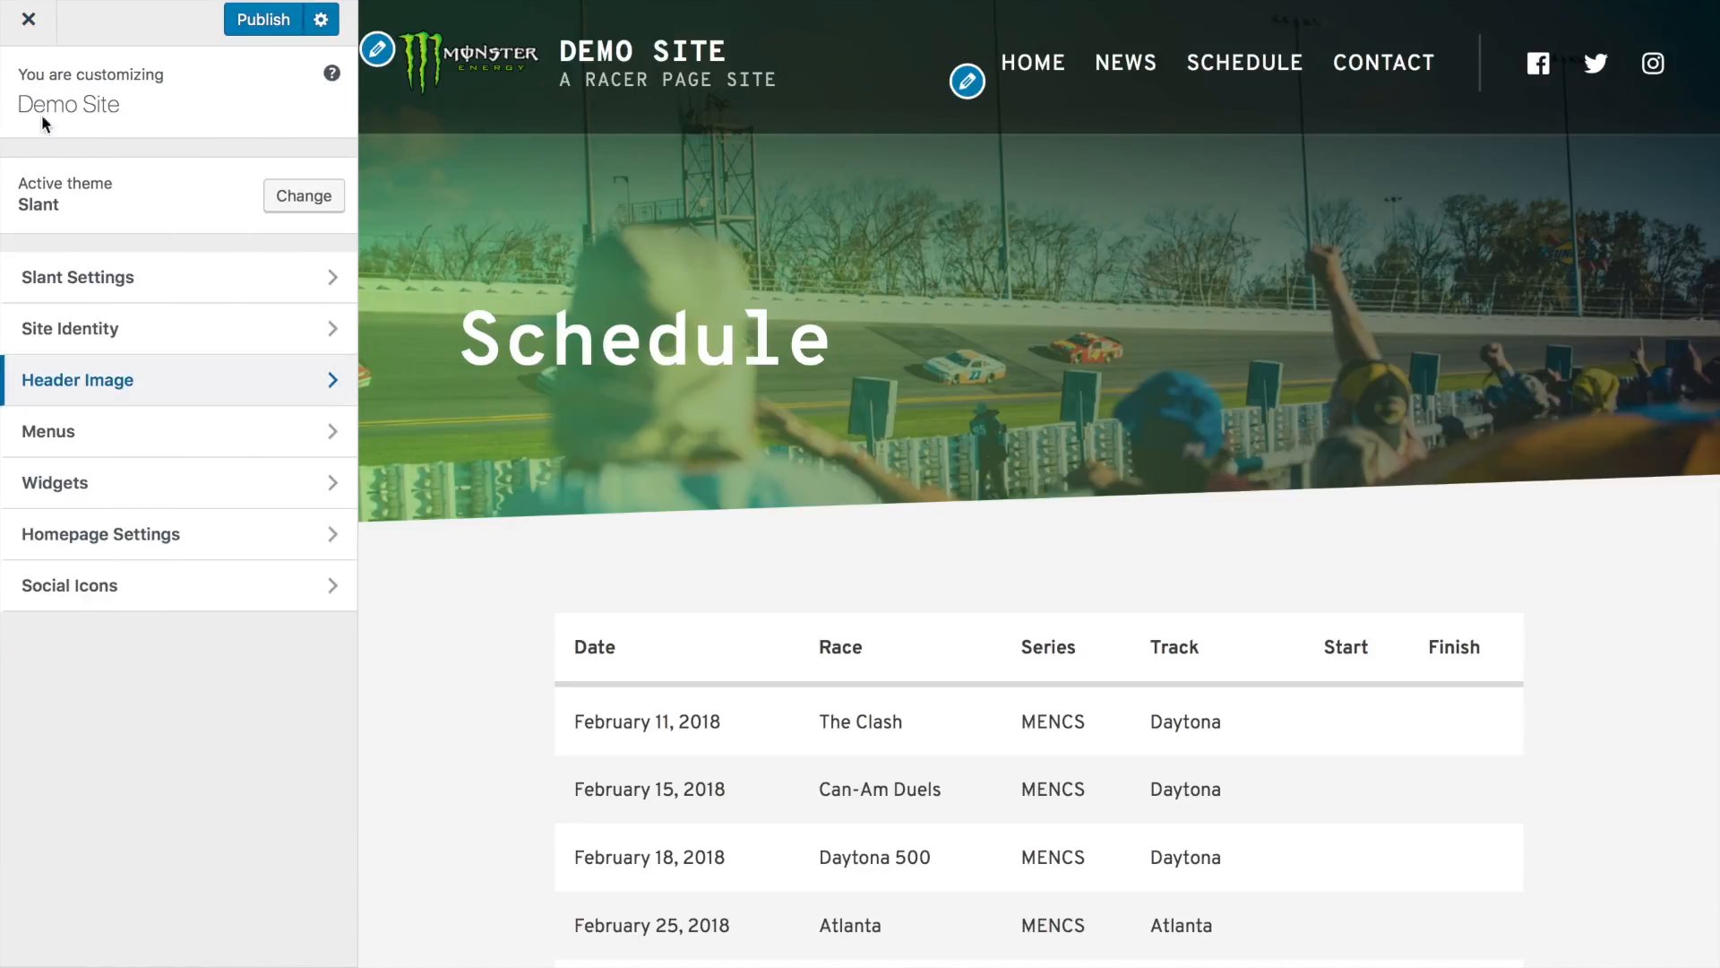
# Step: Add the About page to the Main Menu and place it between News and Schedule
pyautogui.click(106, 426)
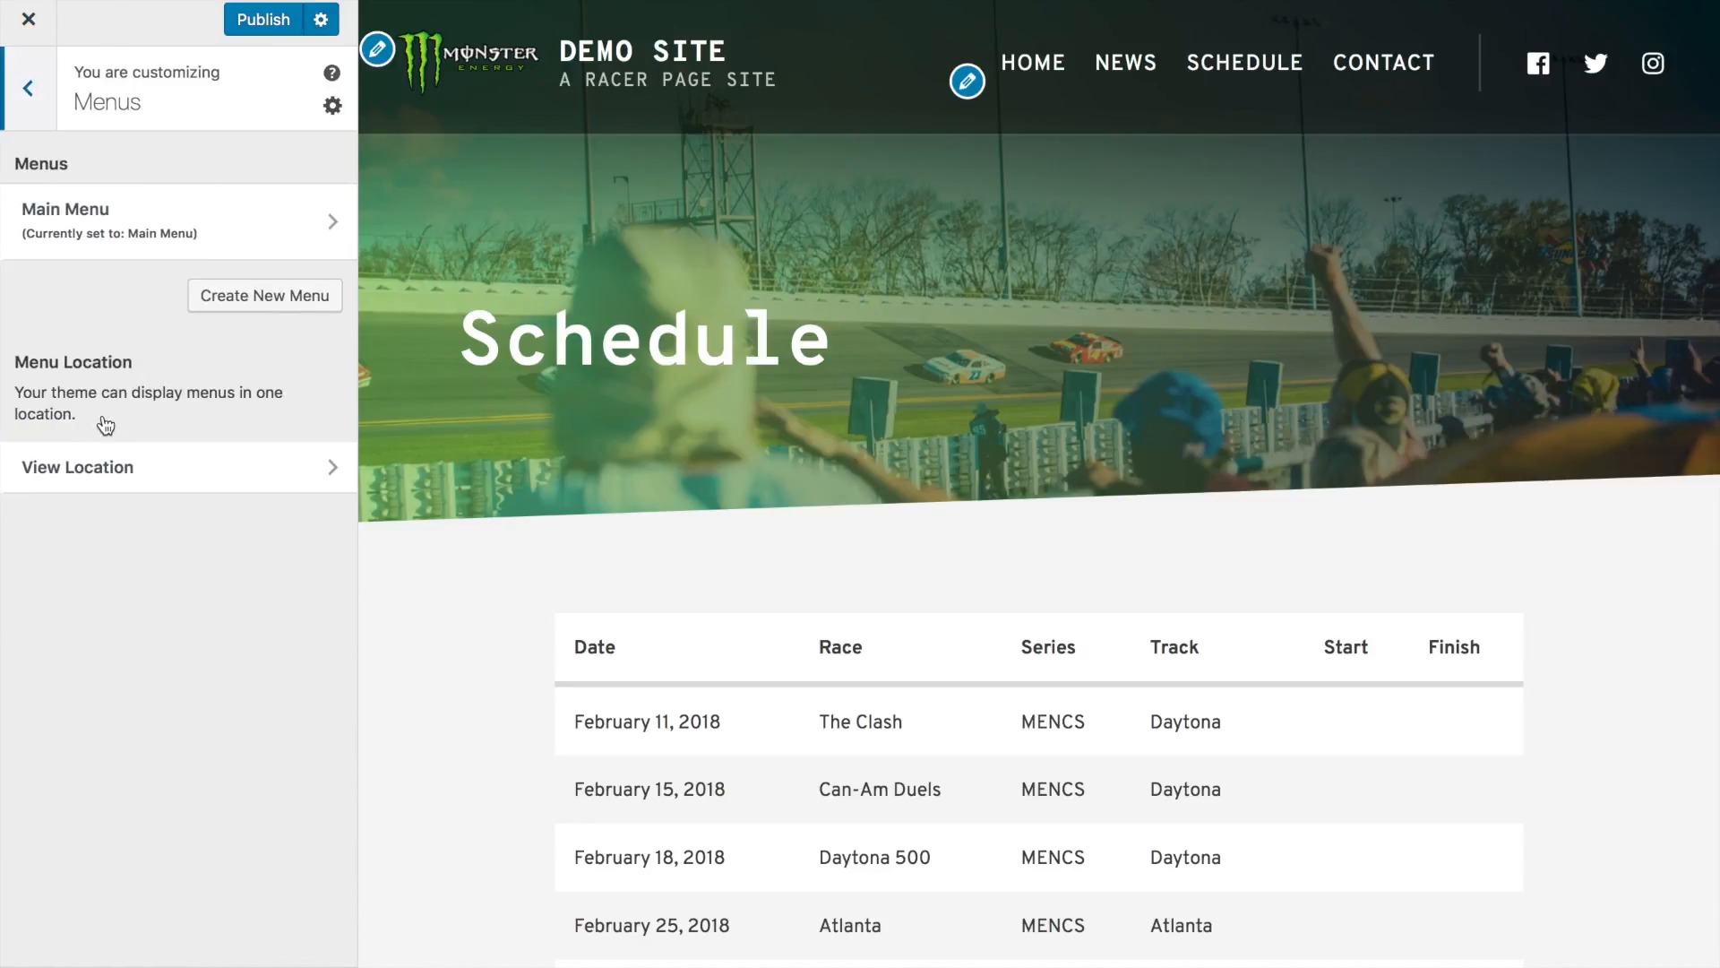
pyautogui.click(114, 209)
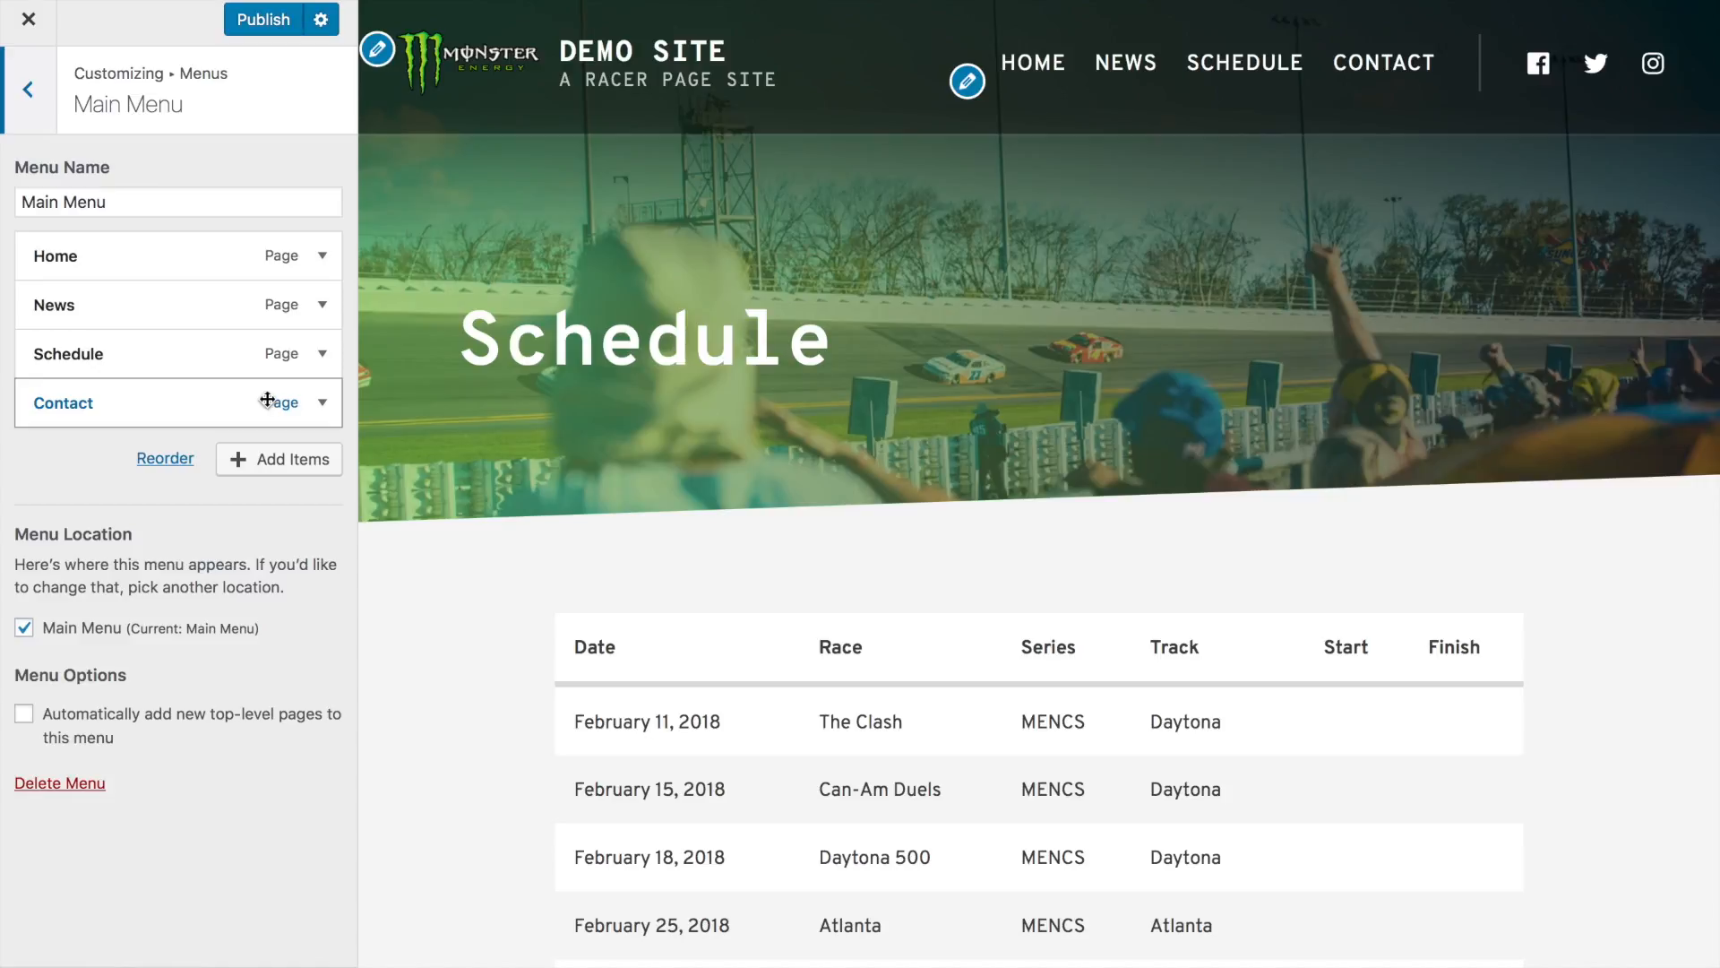
pyautogui.click(278, 458)
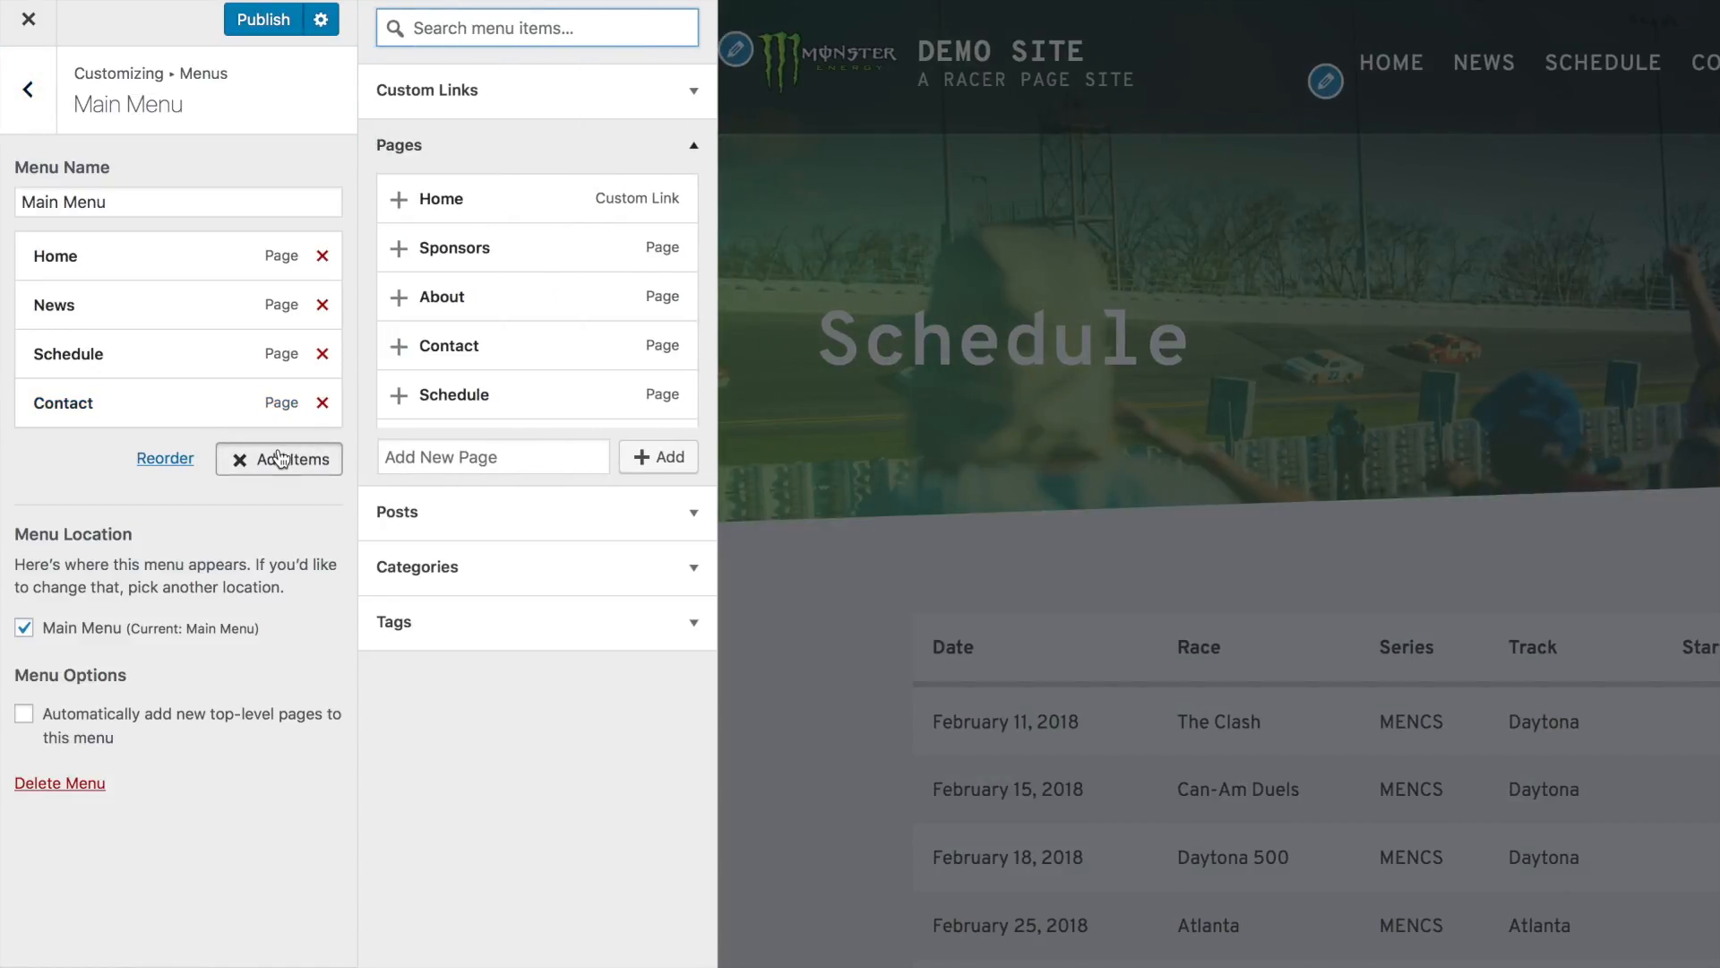
pyautogui.click(562, 304)
pyautogui.moveTo(58, 453); pyautogui.dragTo(65, 357)
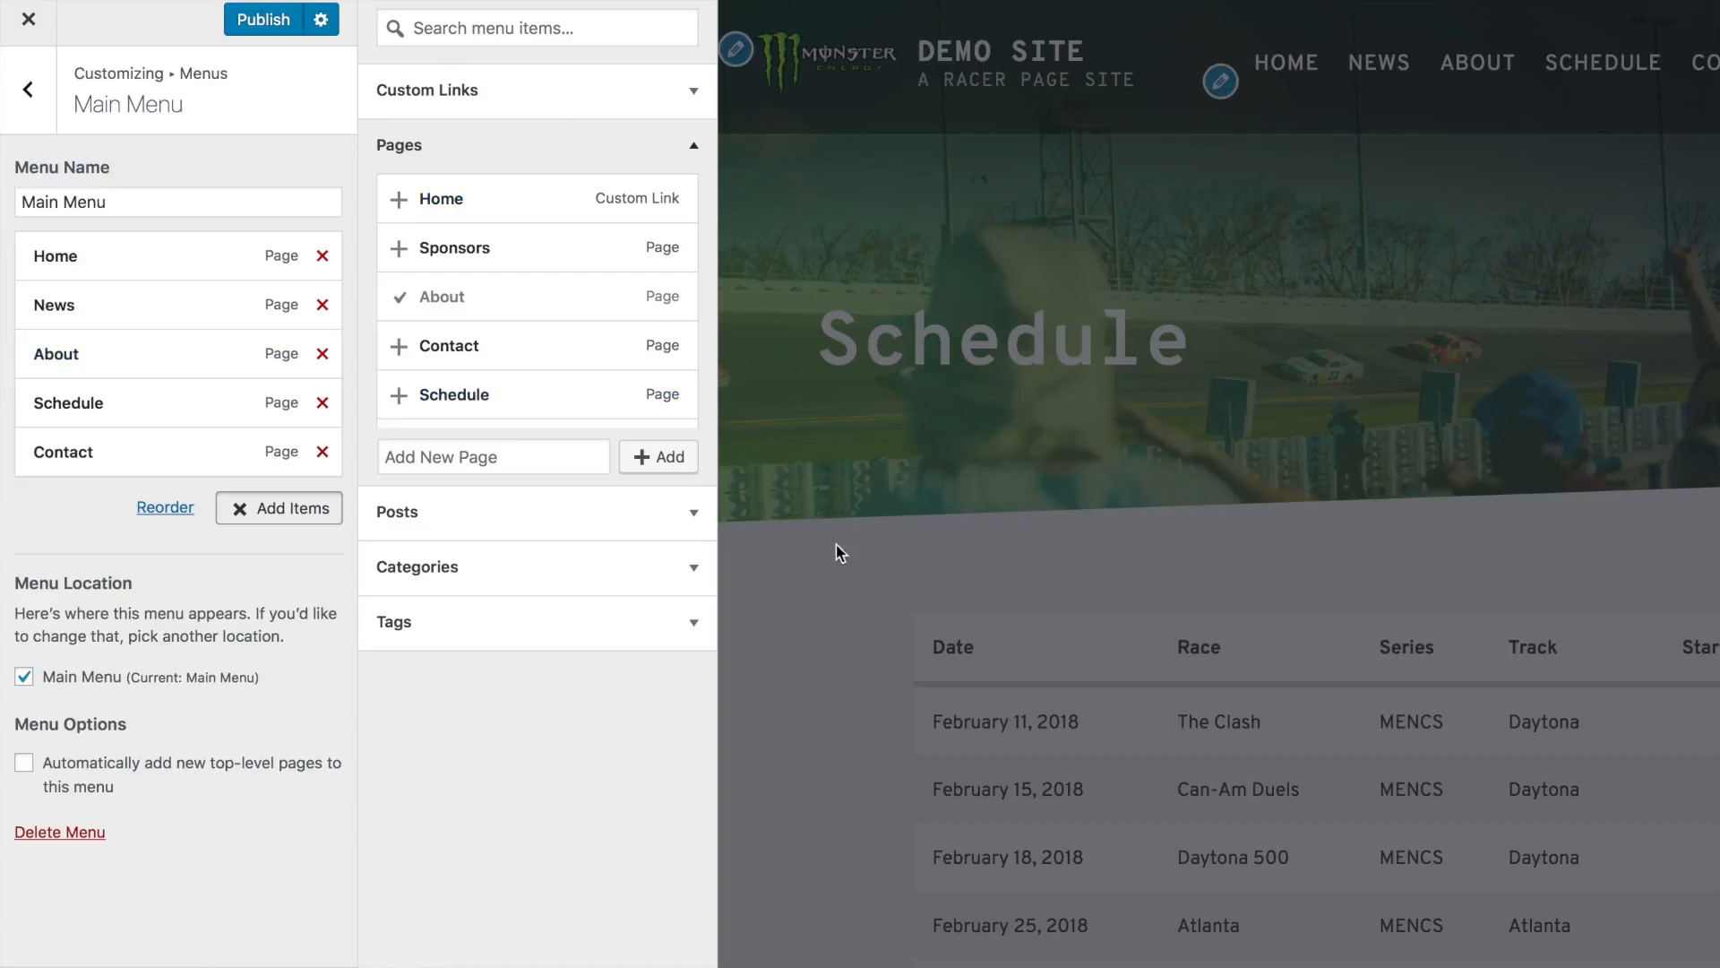
pyautogui.click(268, 507)
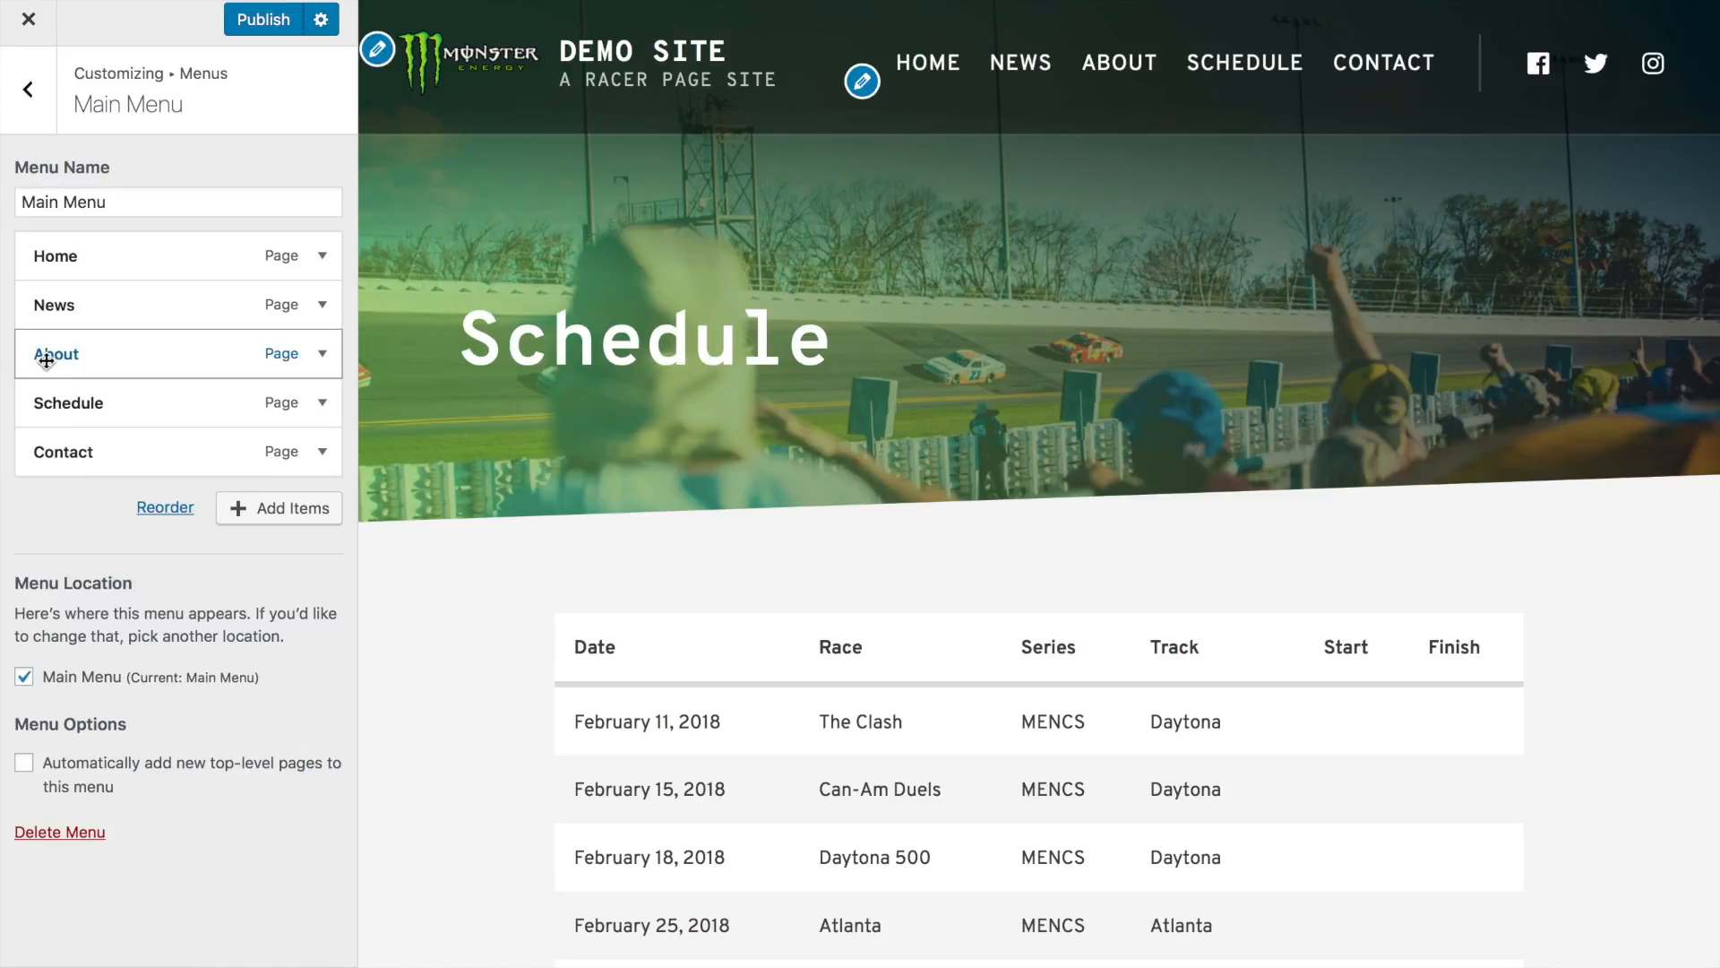
# Step: Make About a sub-item of News in the Main Menu, check it in the preview and return to the main settings list
pyautogui.moveTo(41, 351); pyautogui.dragTo(69, 349)
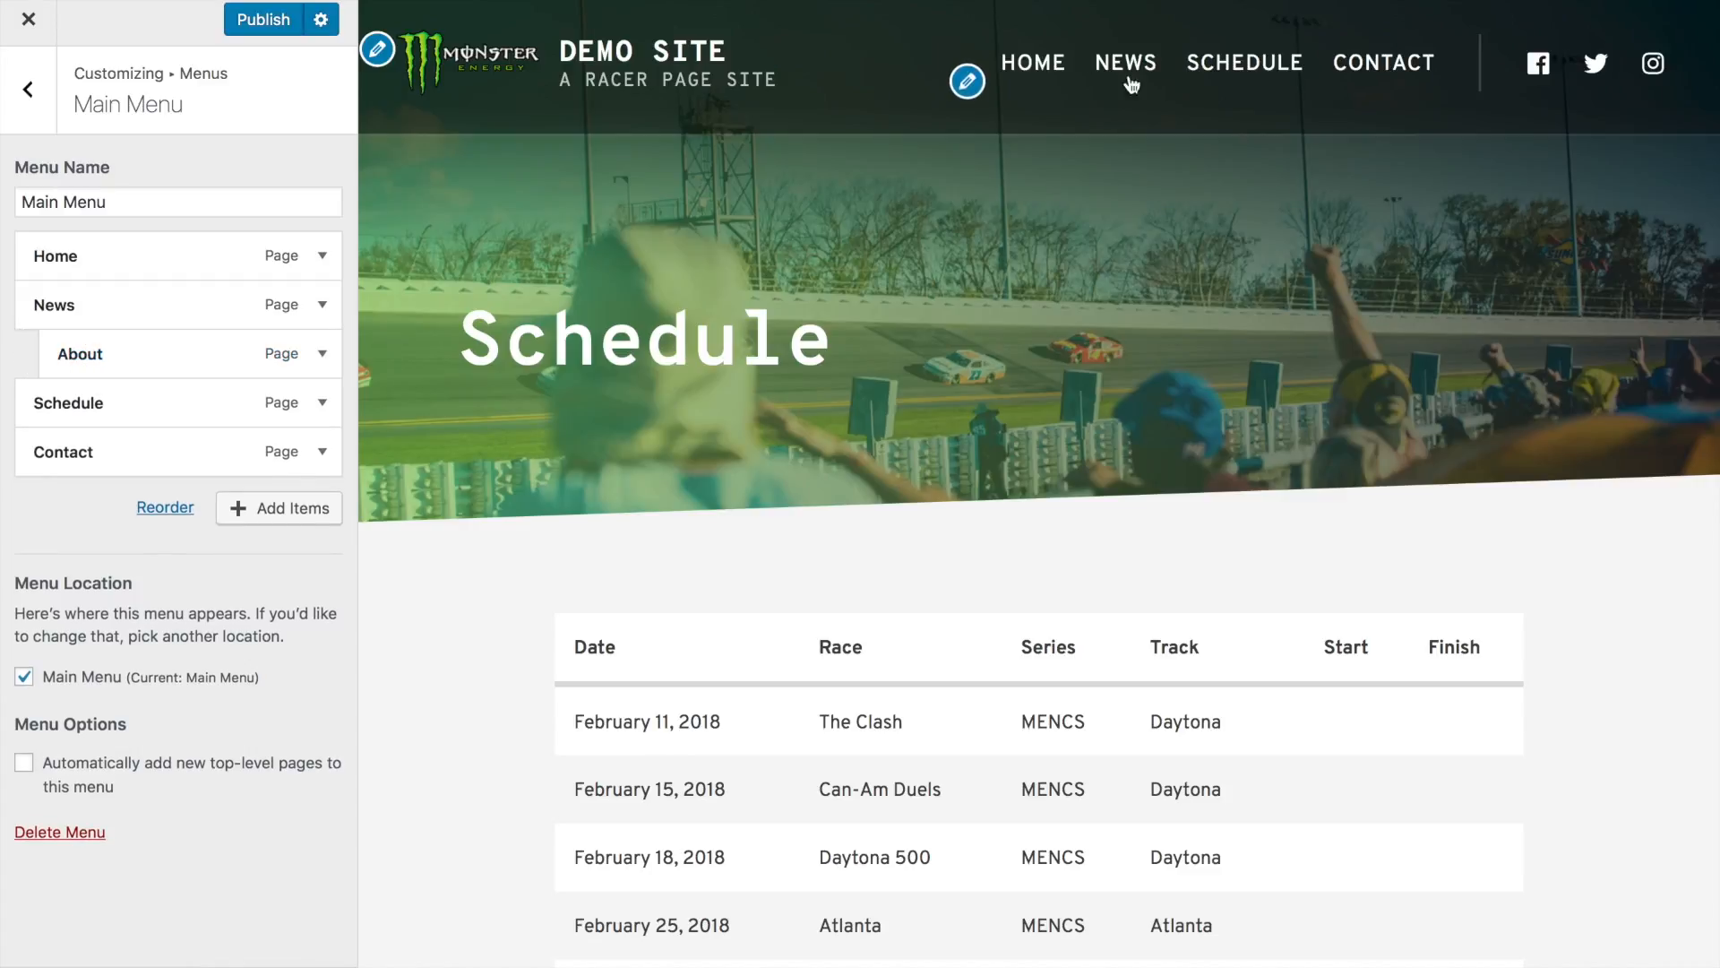
pyautogui.moveTo(1131, 60)
pyautogui.click(25, 114)
pyautogui.click(24, 115)
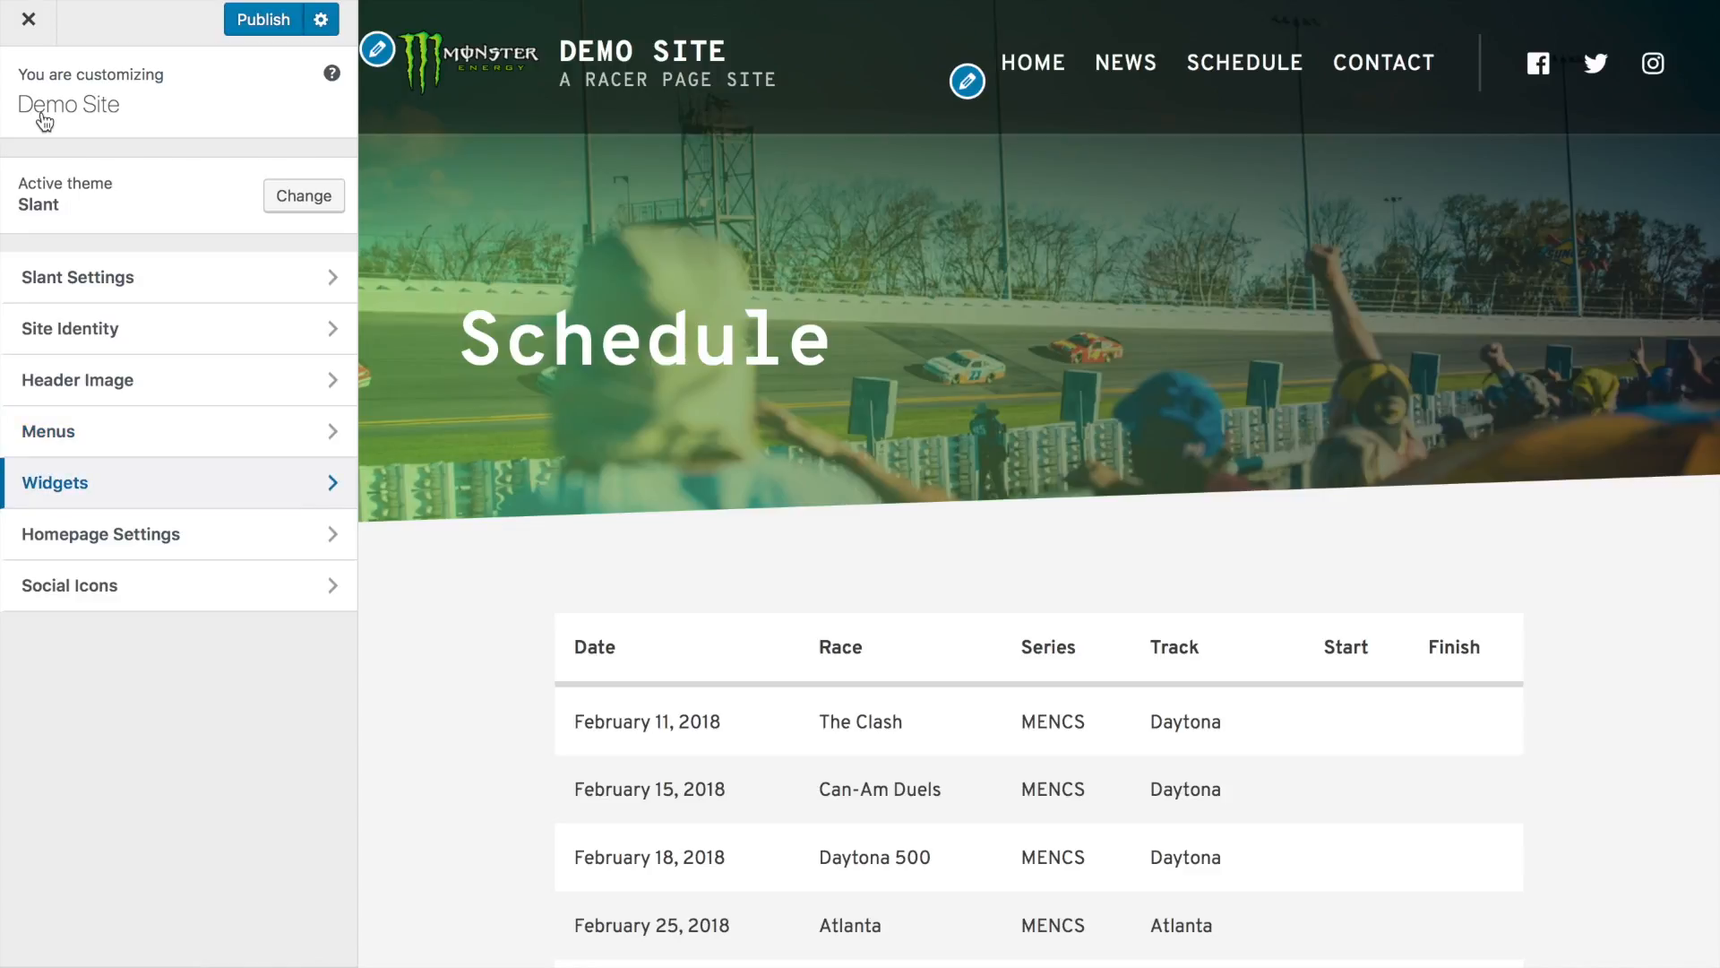
# Step: Open the Widgets settings, read the widget area note and switch the preview to the Contact page
pyautogui.click(115, 483)
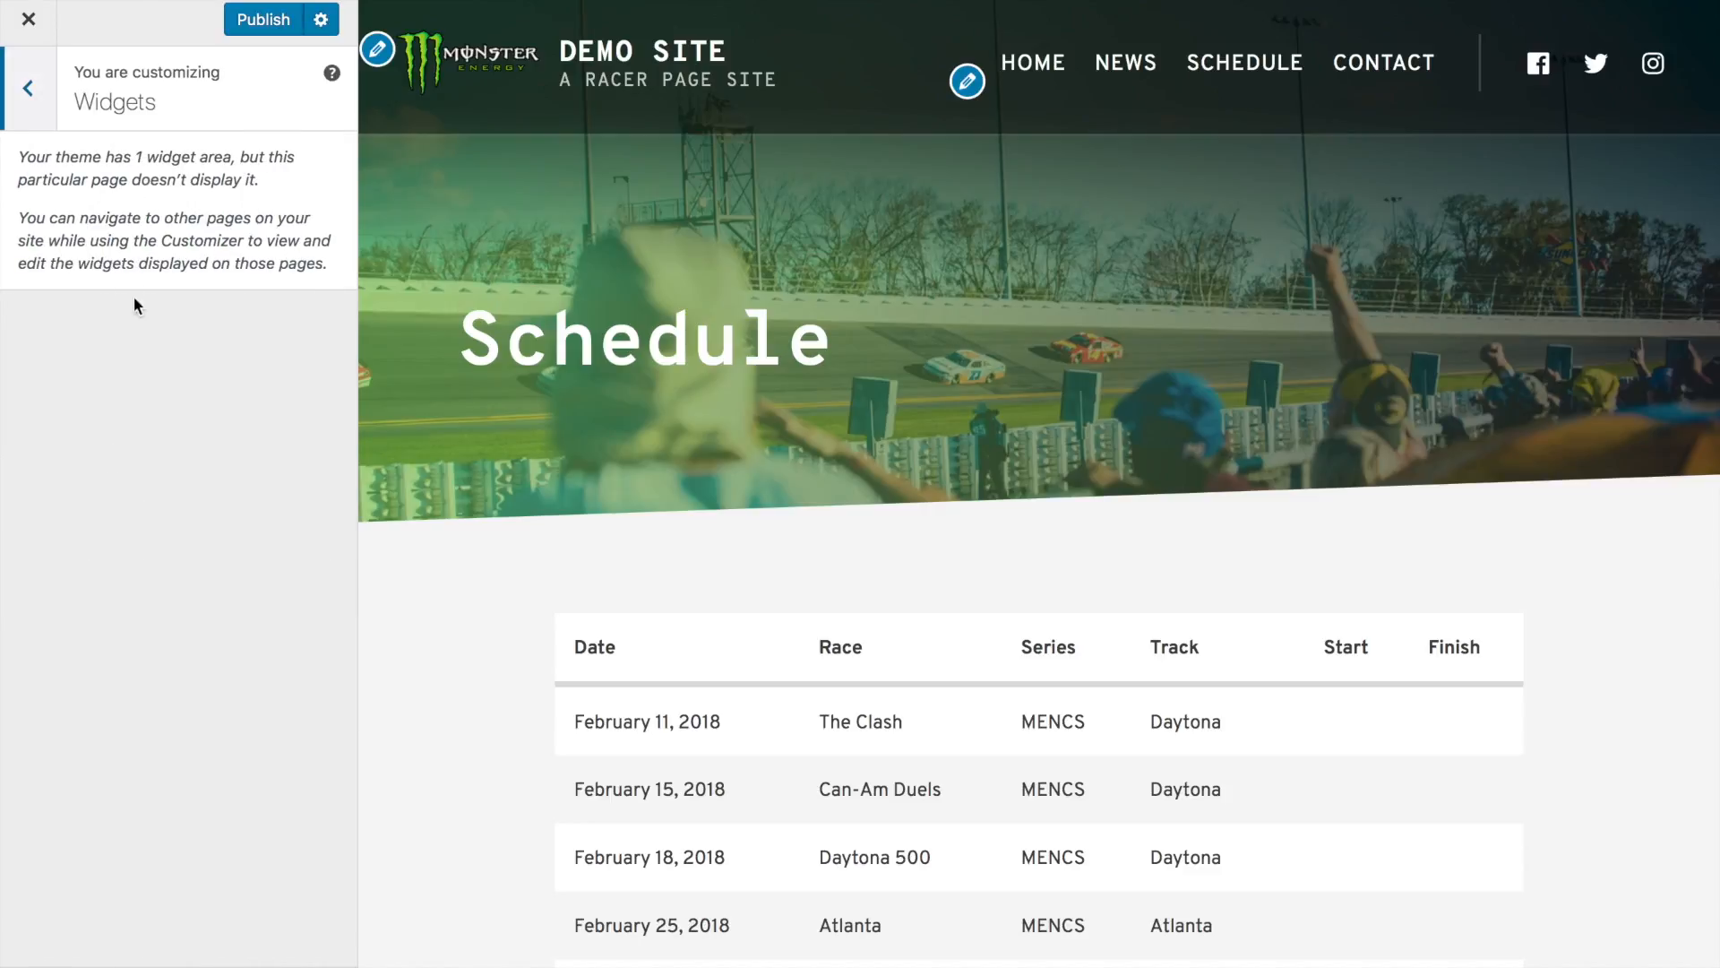
pyautogui.tripleClick(164, 157)
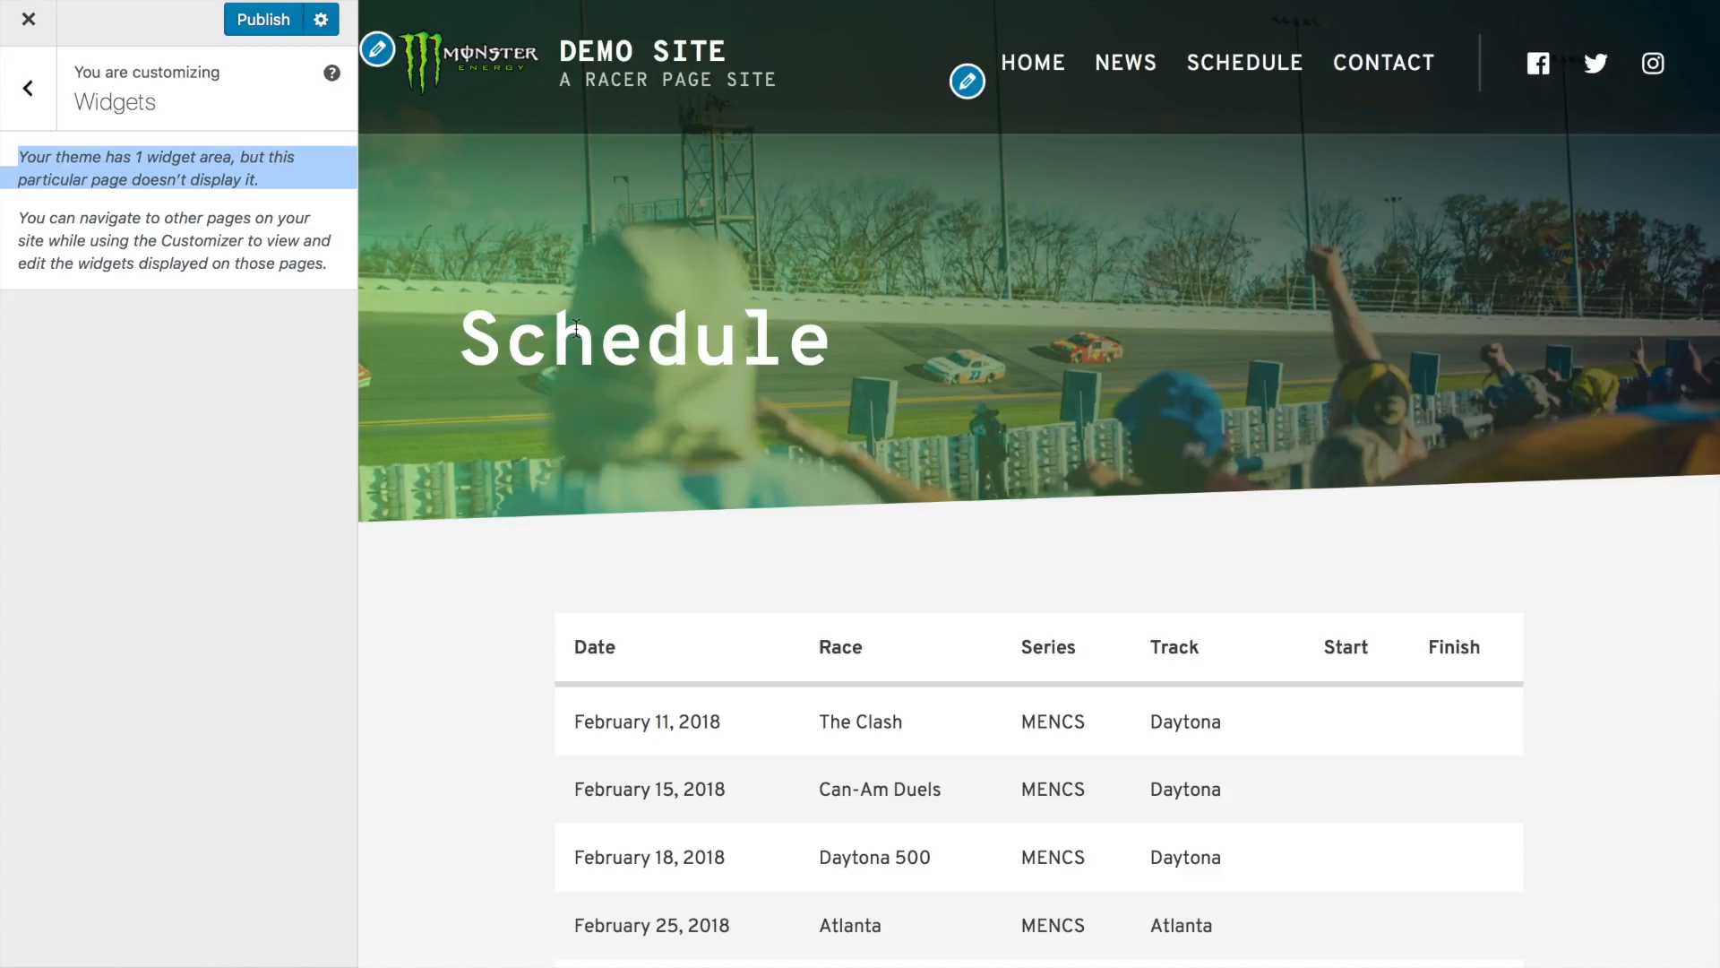
pyautogui.click(1363, 86)
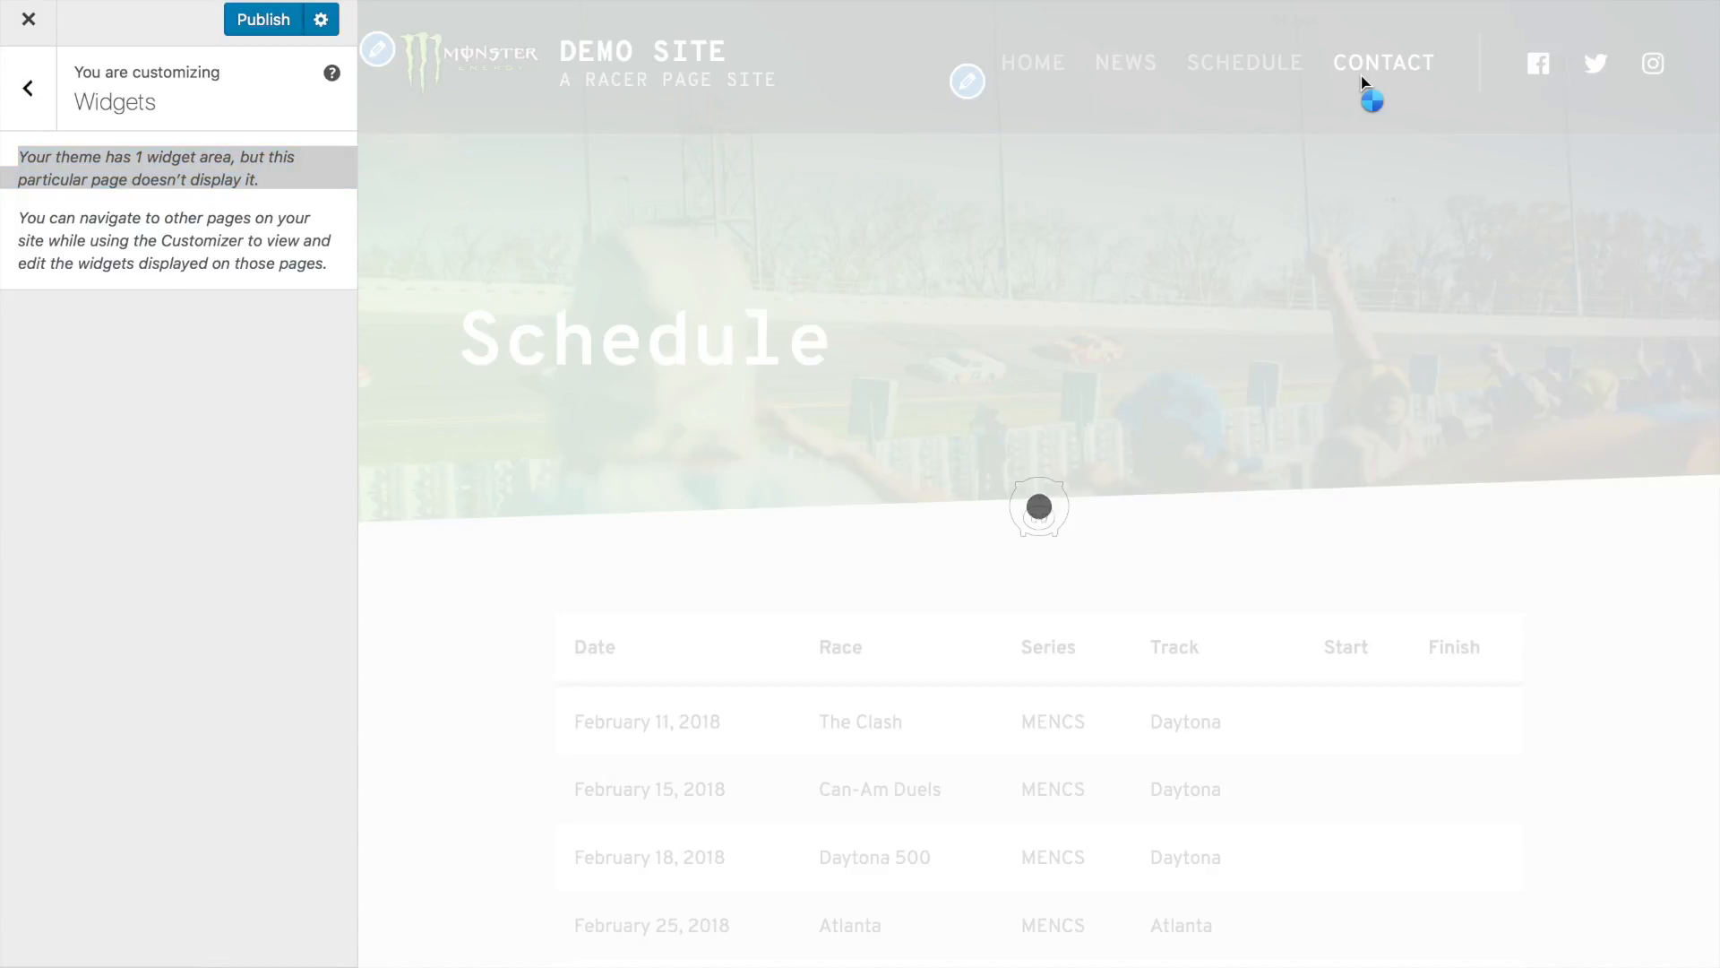
pyautogui.scroll(-3, 1331, 498)
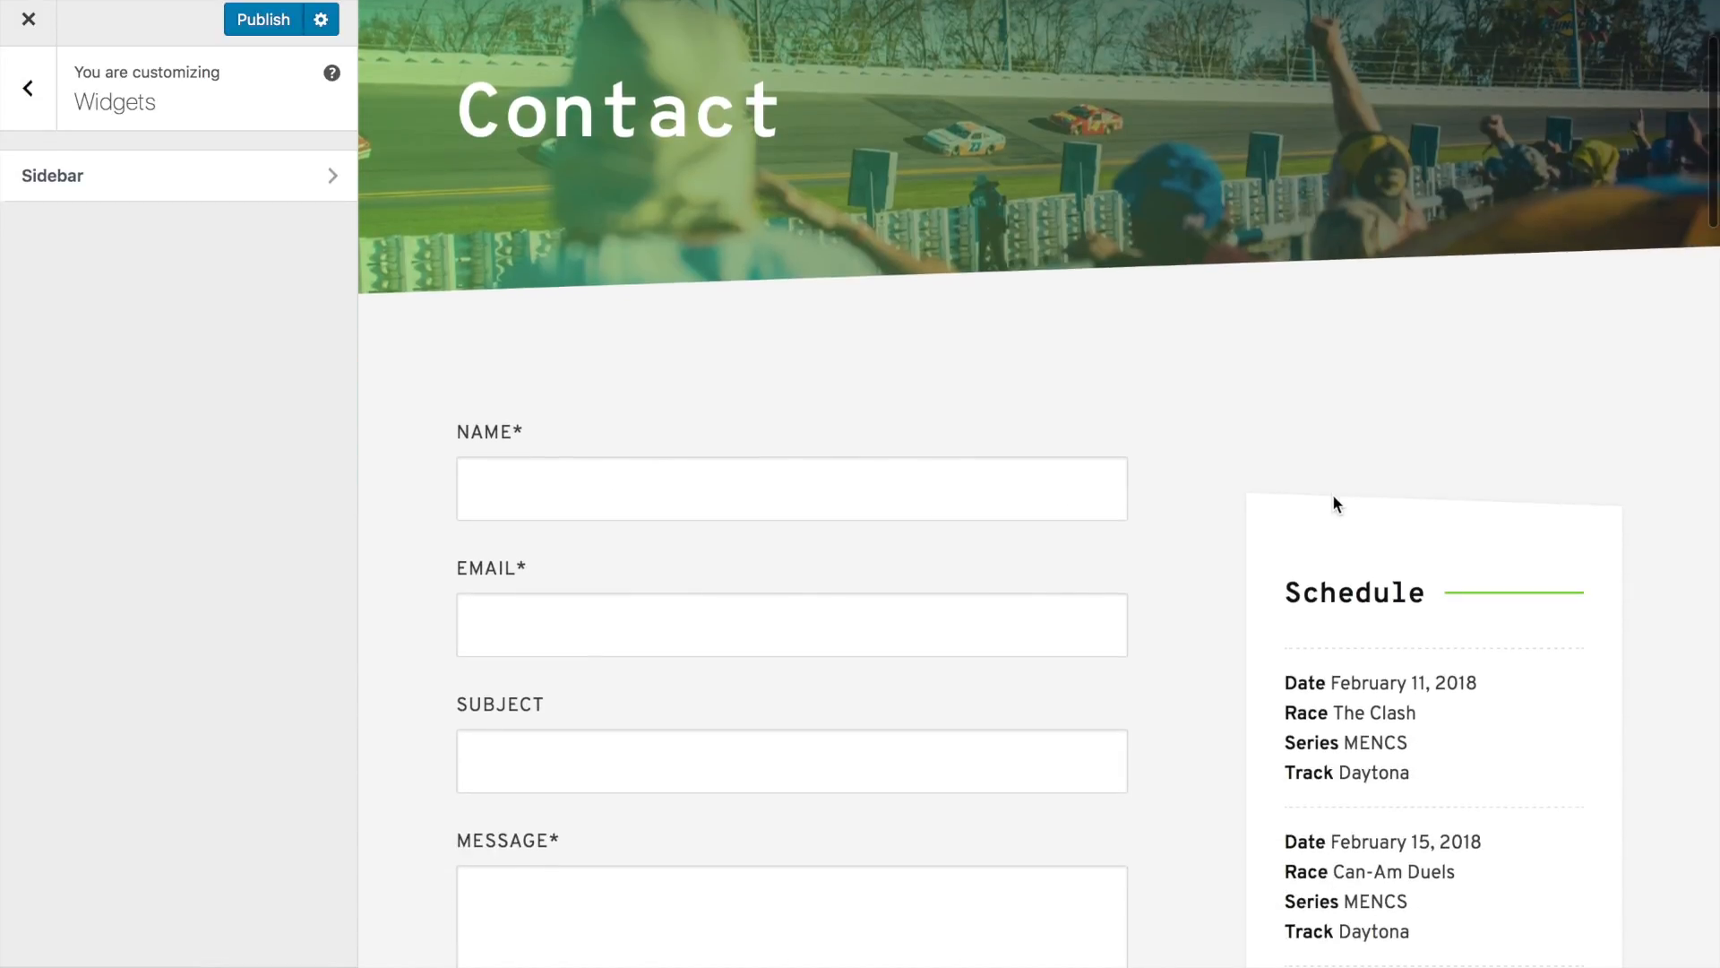
# Step: Add an Image widget to the Sidebar widget area
pyautogui.click(185, 199)
pyautogui.moveTo(157, 368); pyautogui.dragTo(93, 295)
pyautogui.click(273, 445)
pyautogui.scroll(-3, 439, 464)
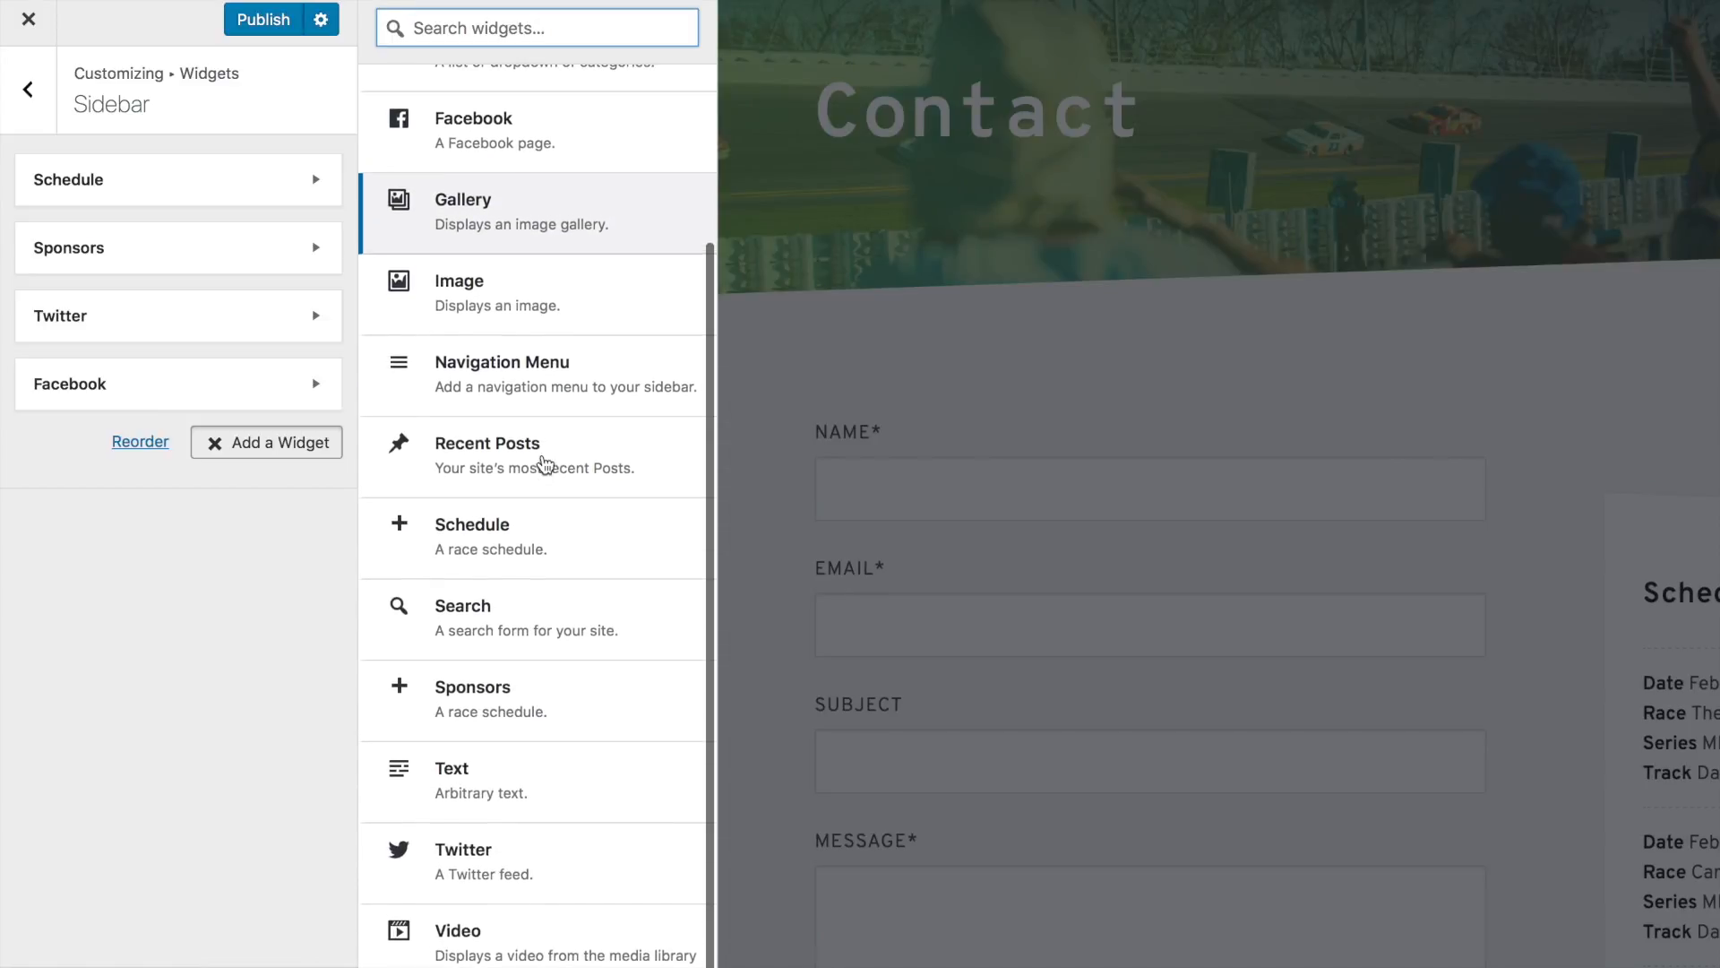
pyautogui.click(511, 307)
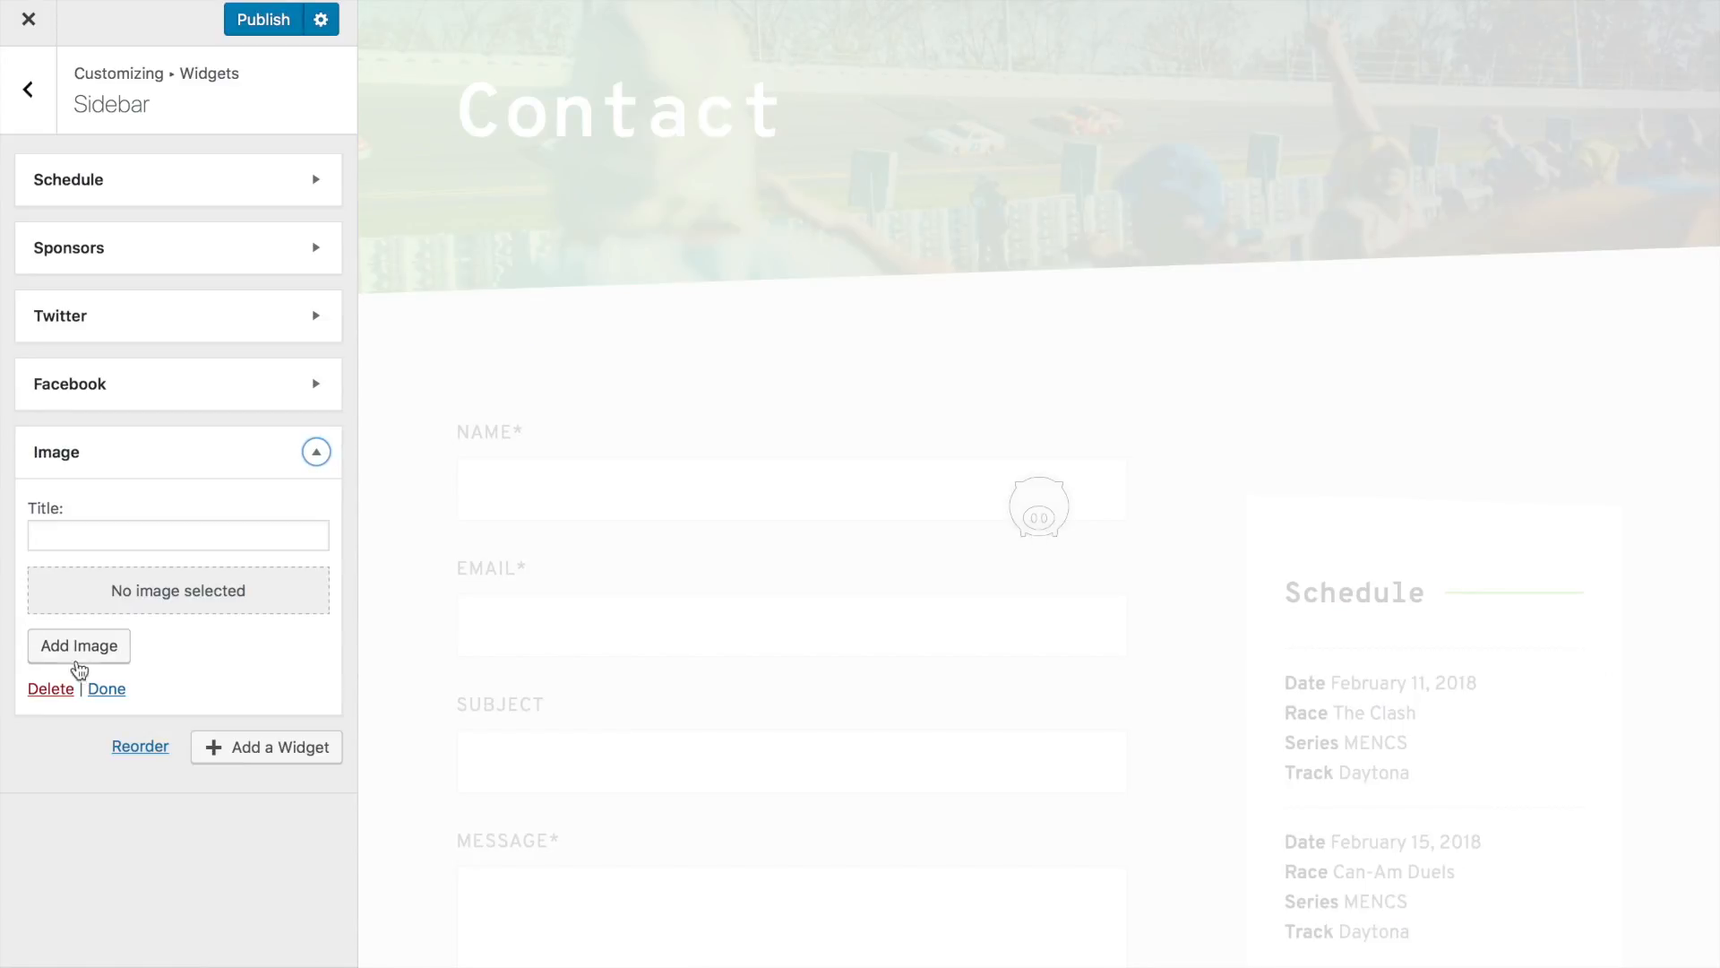
# Step: Insert photo-moto.jpg into the Image widget and move the widget above Schedule, as the first item in the sidebar
pyautogui.click(79, 647)
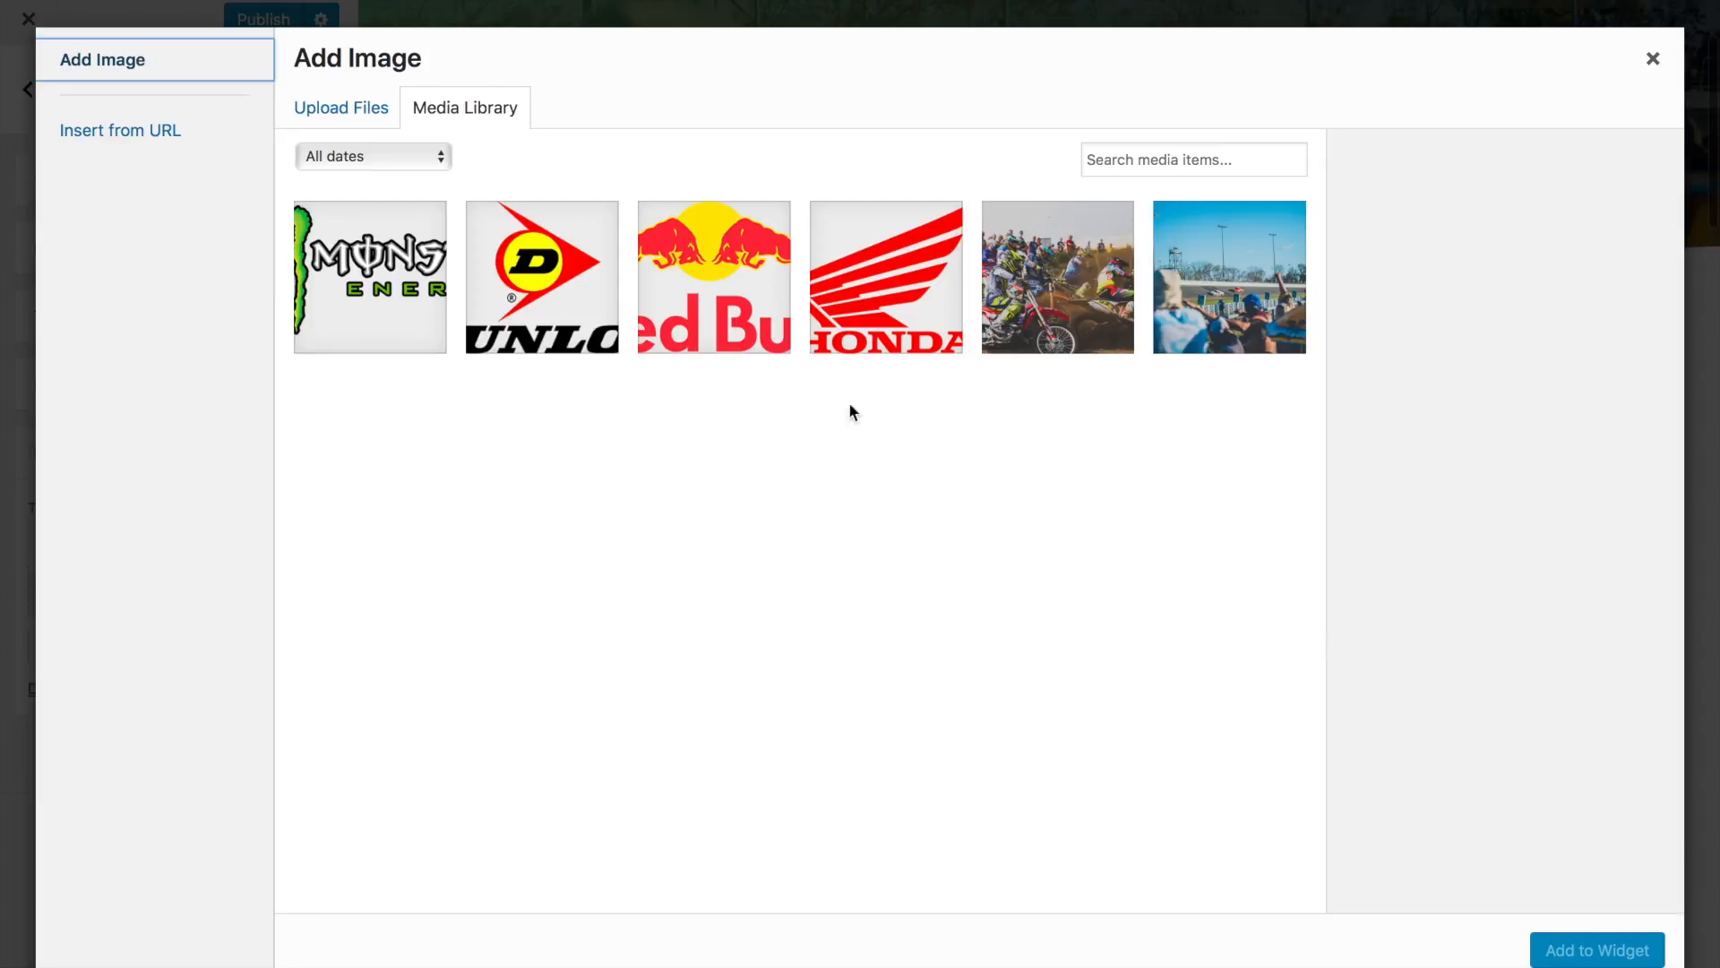
pyautogui.click(1103, 279)
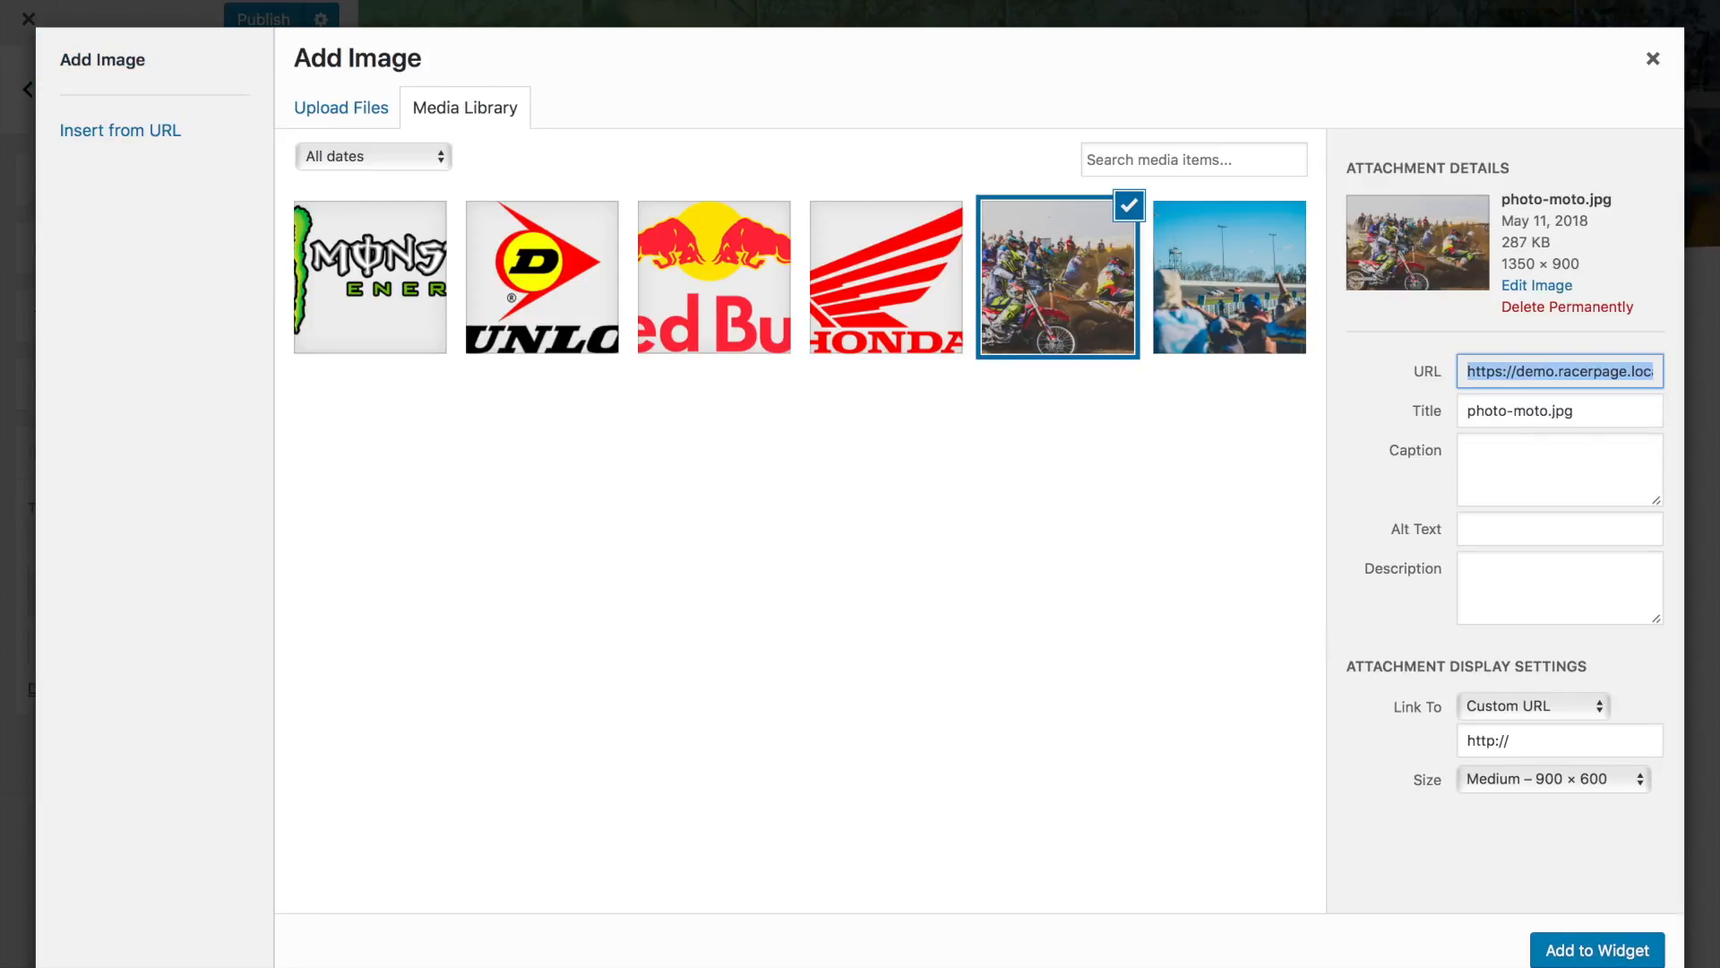
pyautogui.click(1563, 954)
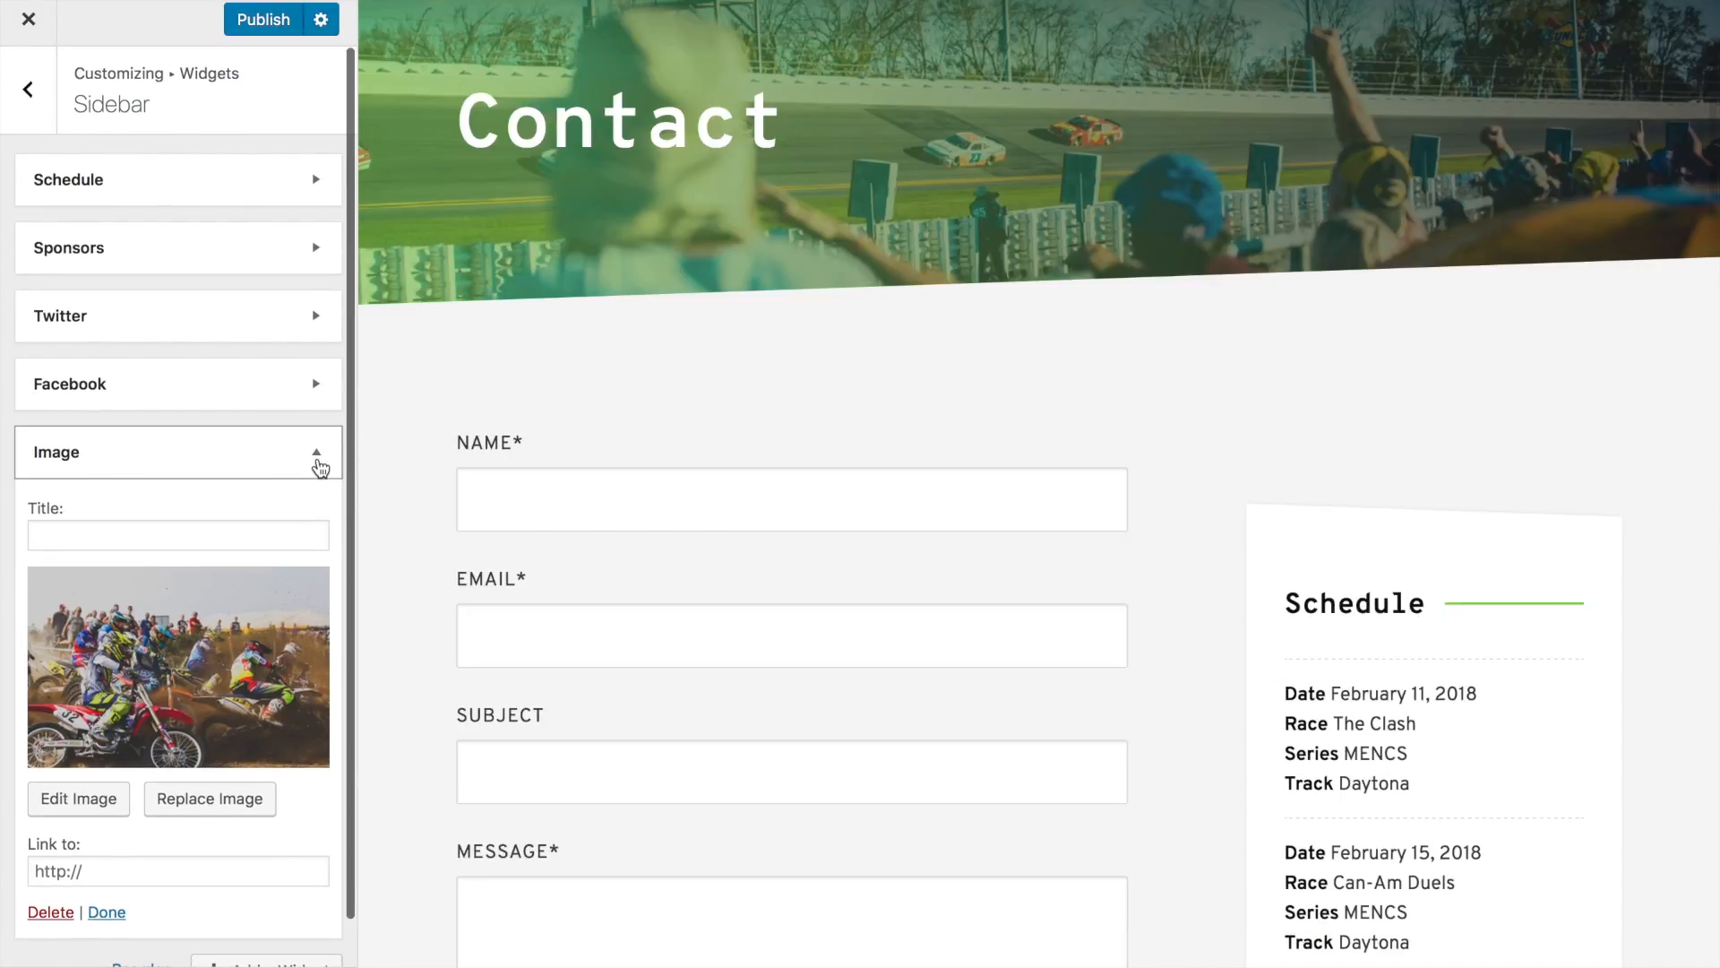
pyautogui.click(317, 455)
pyautogui.moveTo(112, 448); pyautogui.dragTo(141, 180)
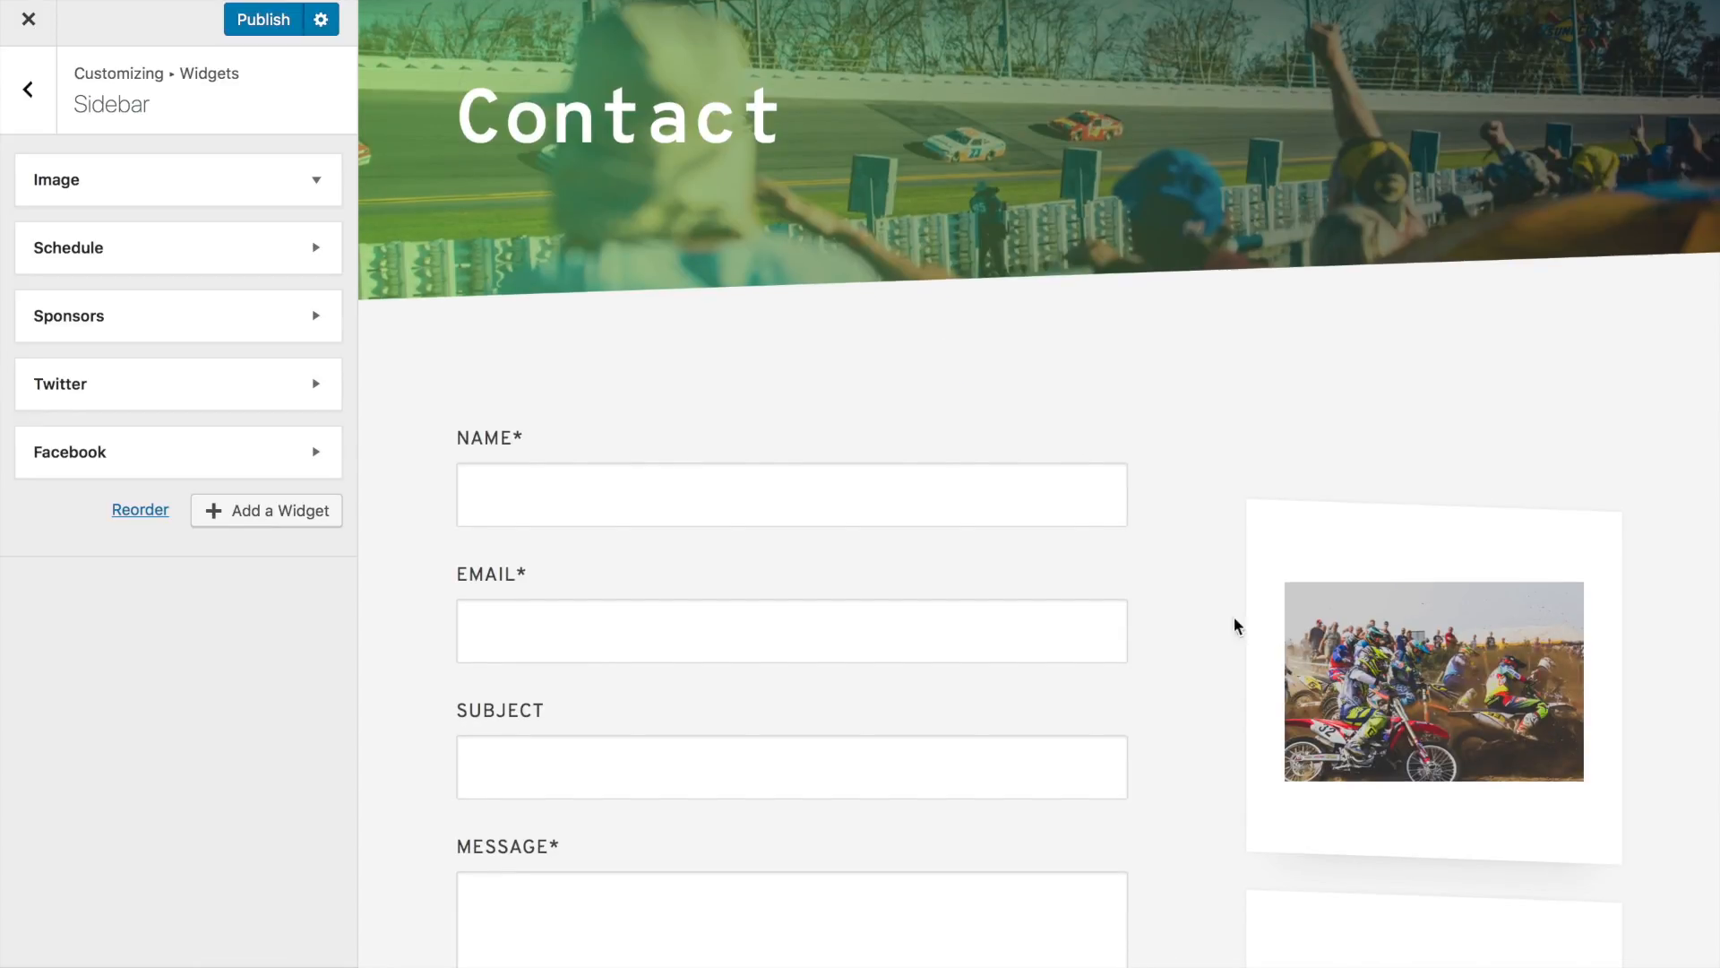
# Step: Leave the Sidebar widget settings, open the Social Icons settings and check the social icons in the preview's site header
pyautogui.click(27, 90)
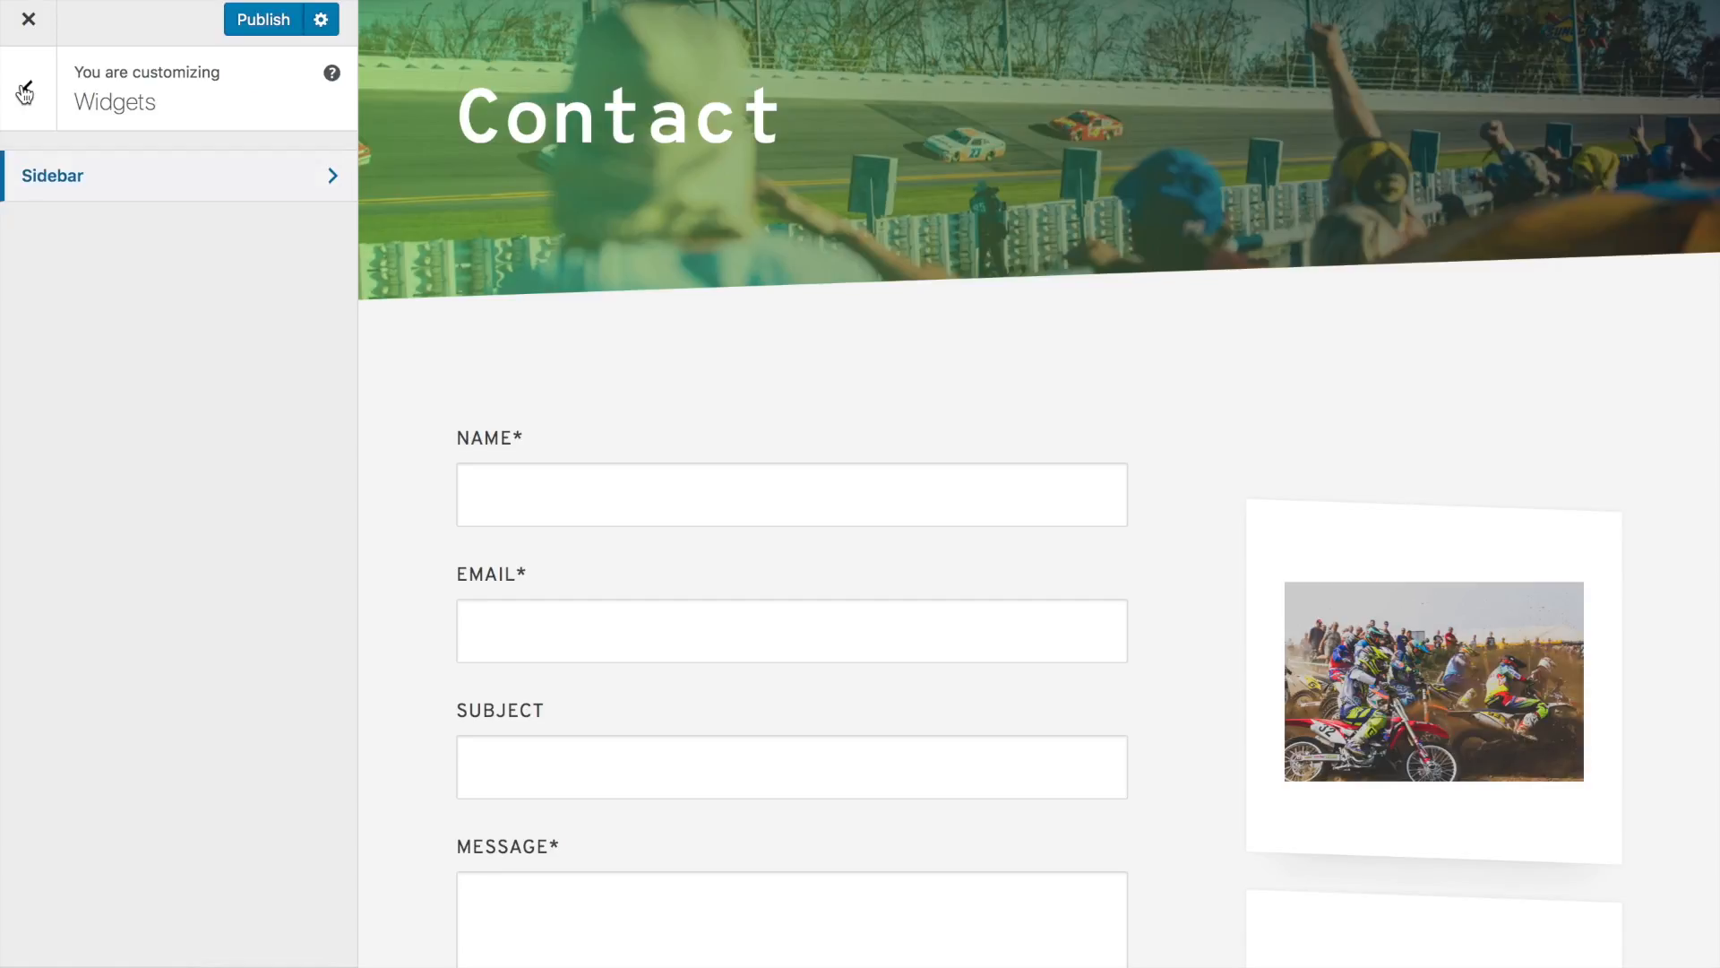
pyautogui.click(25, 90)
pyautogui.click(139, 609)
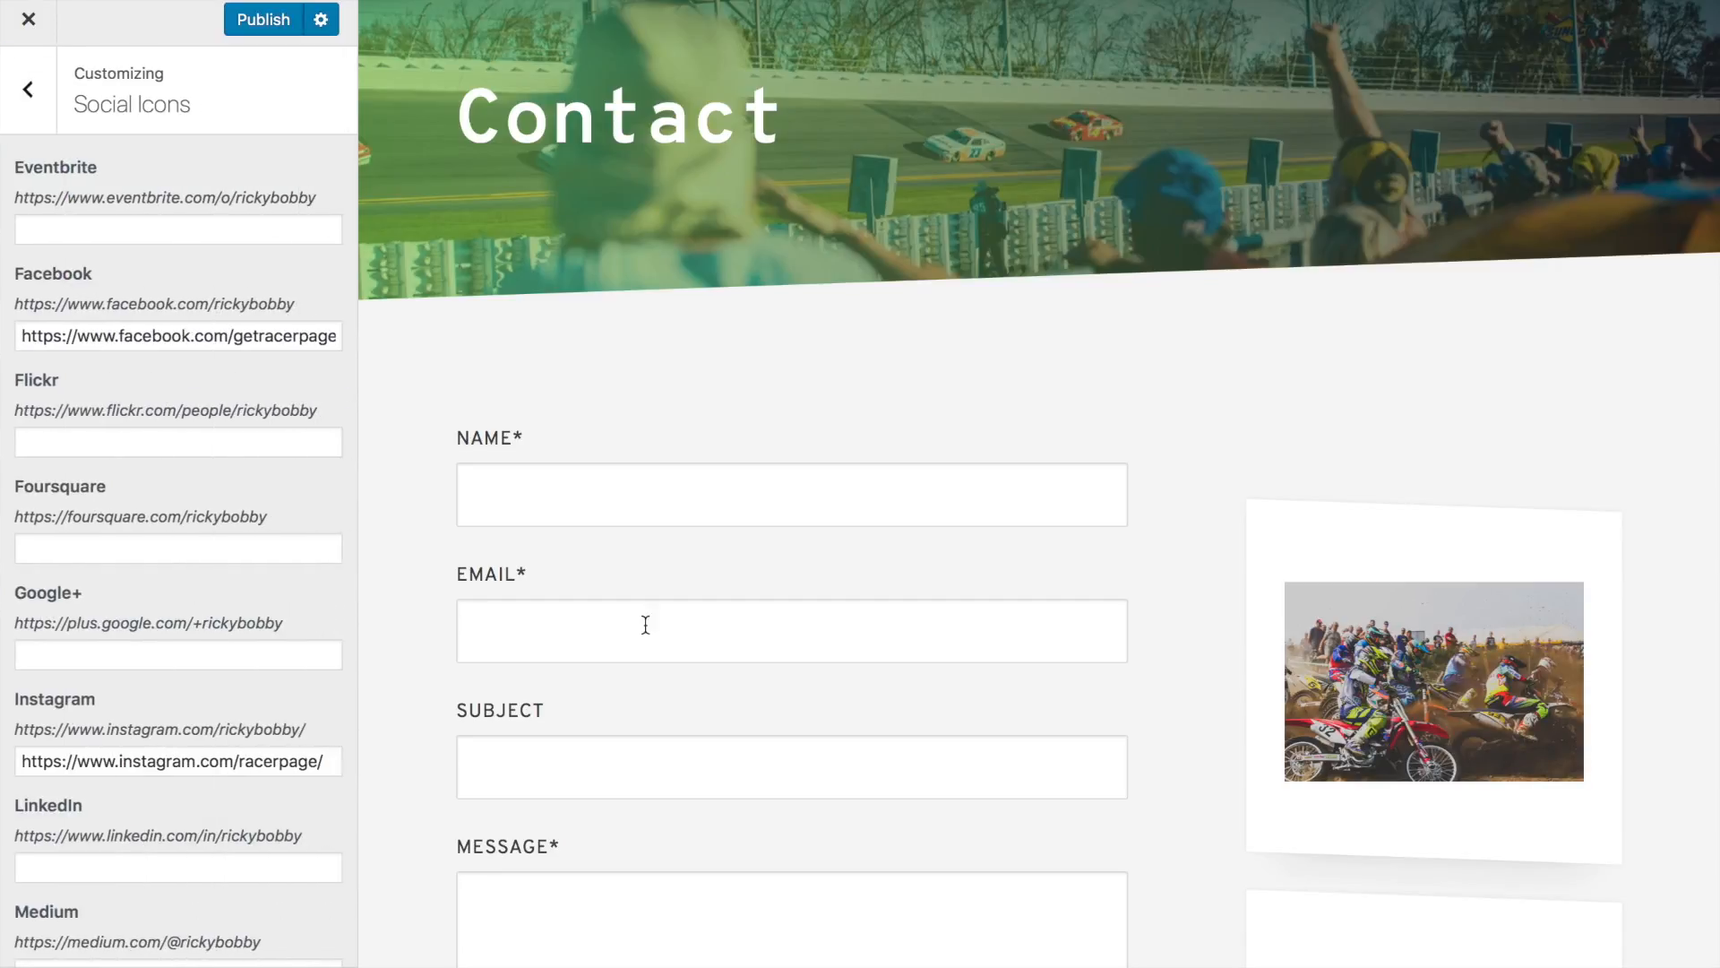
pyautogui.scroll(3, 789, 623)
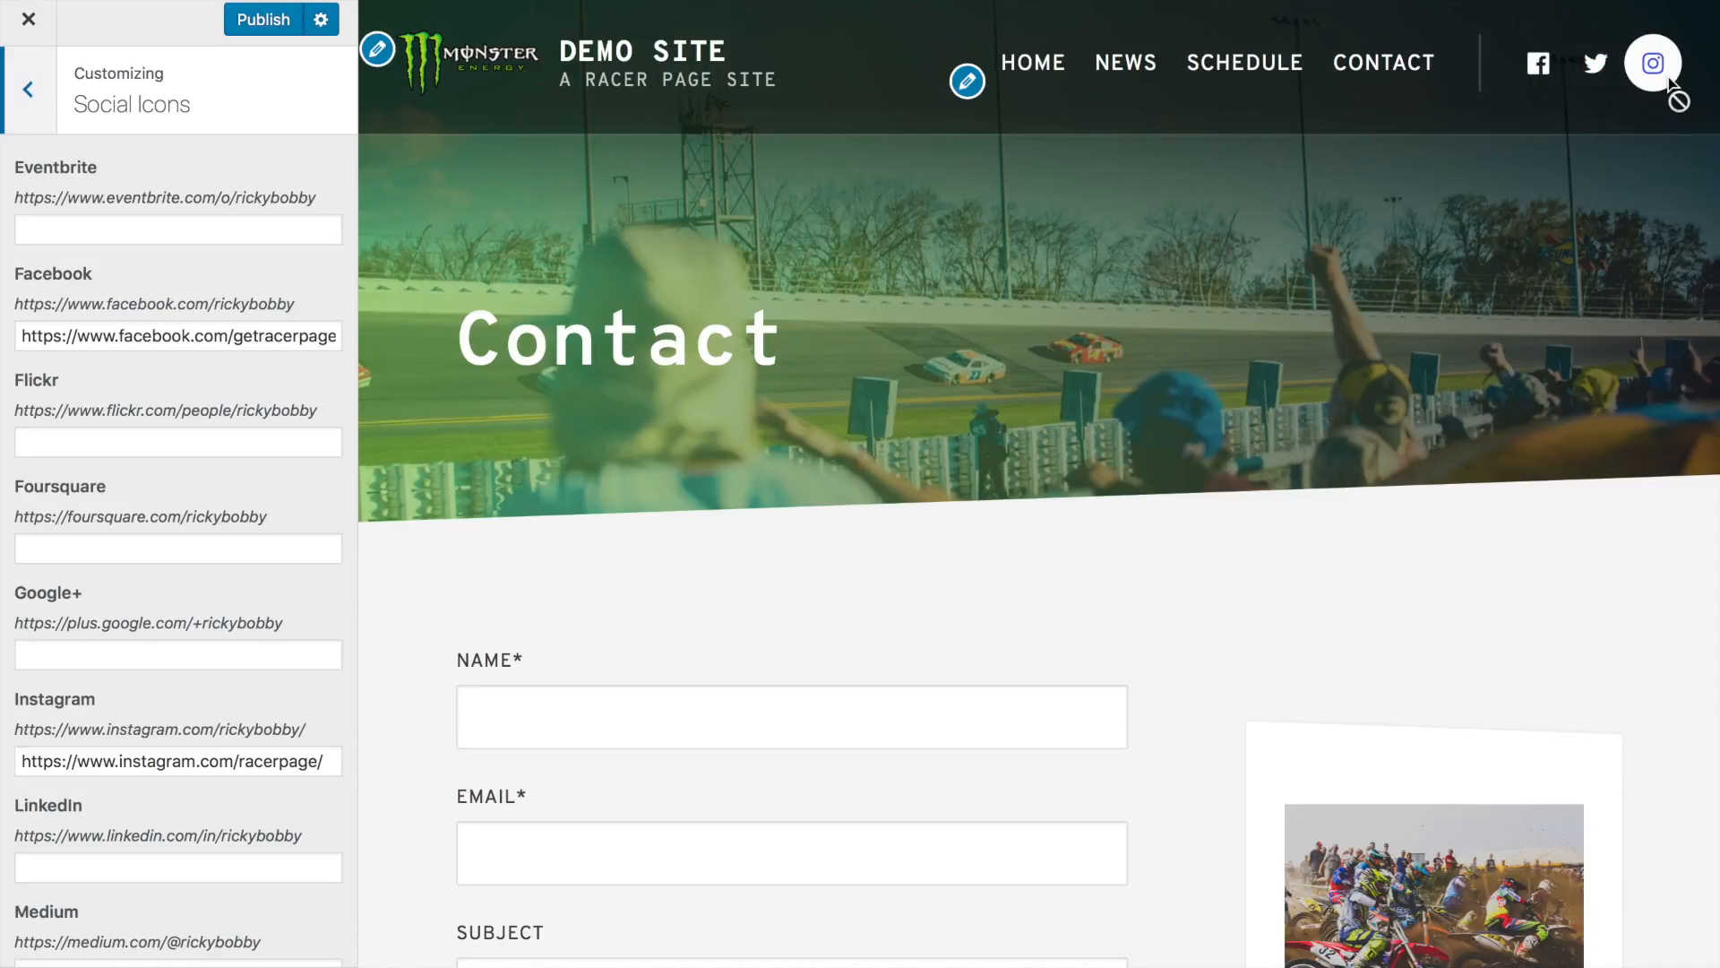
pyautogui.click(184, 232)
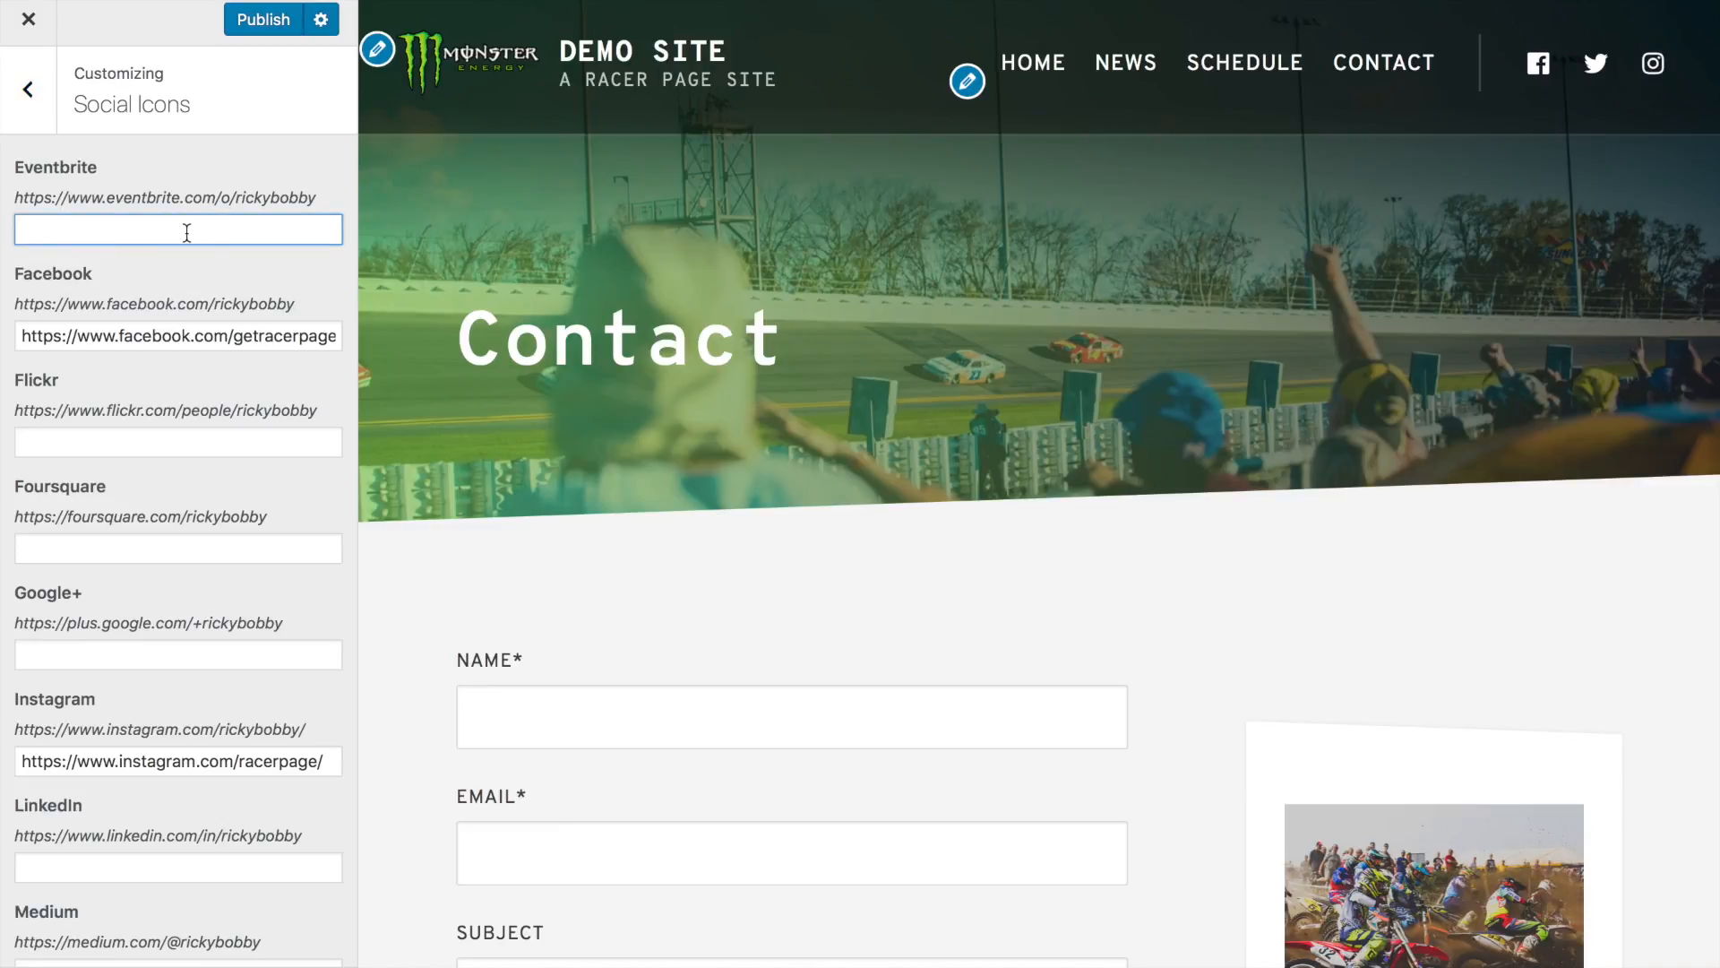
# Step: Clear the Twitter URL in the Social Icons settings to remove that icon from the header, and publish the changes
pyautogui.scroll(-6, 186, 233)
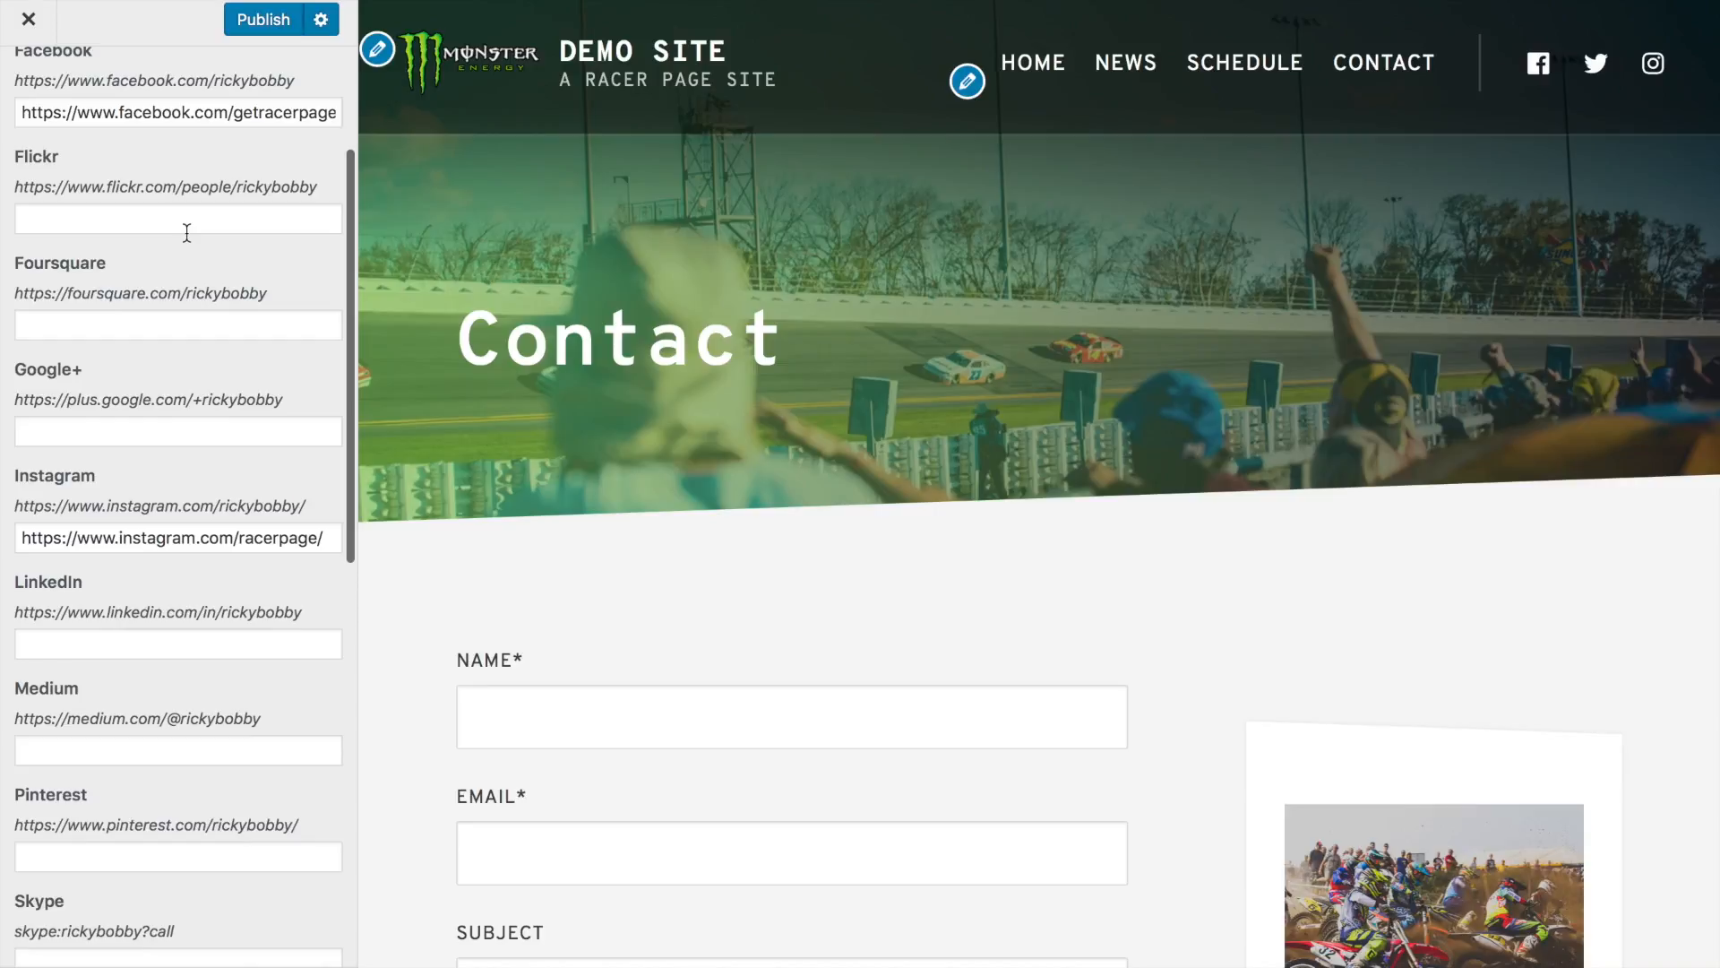
pyautogui.scroll(-2, 187, 233)
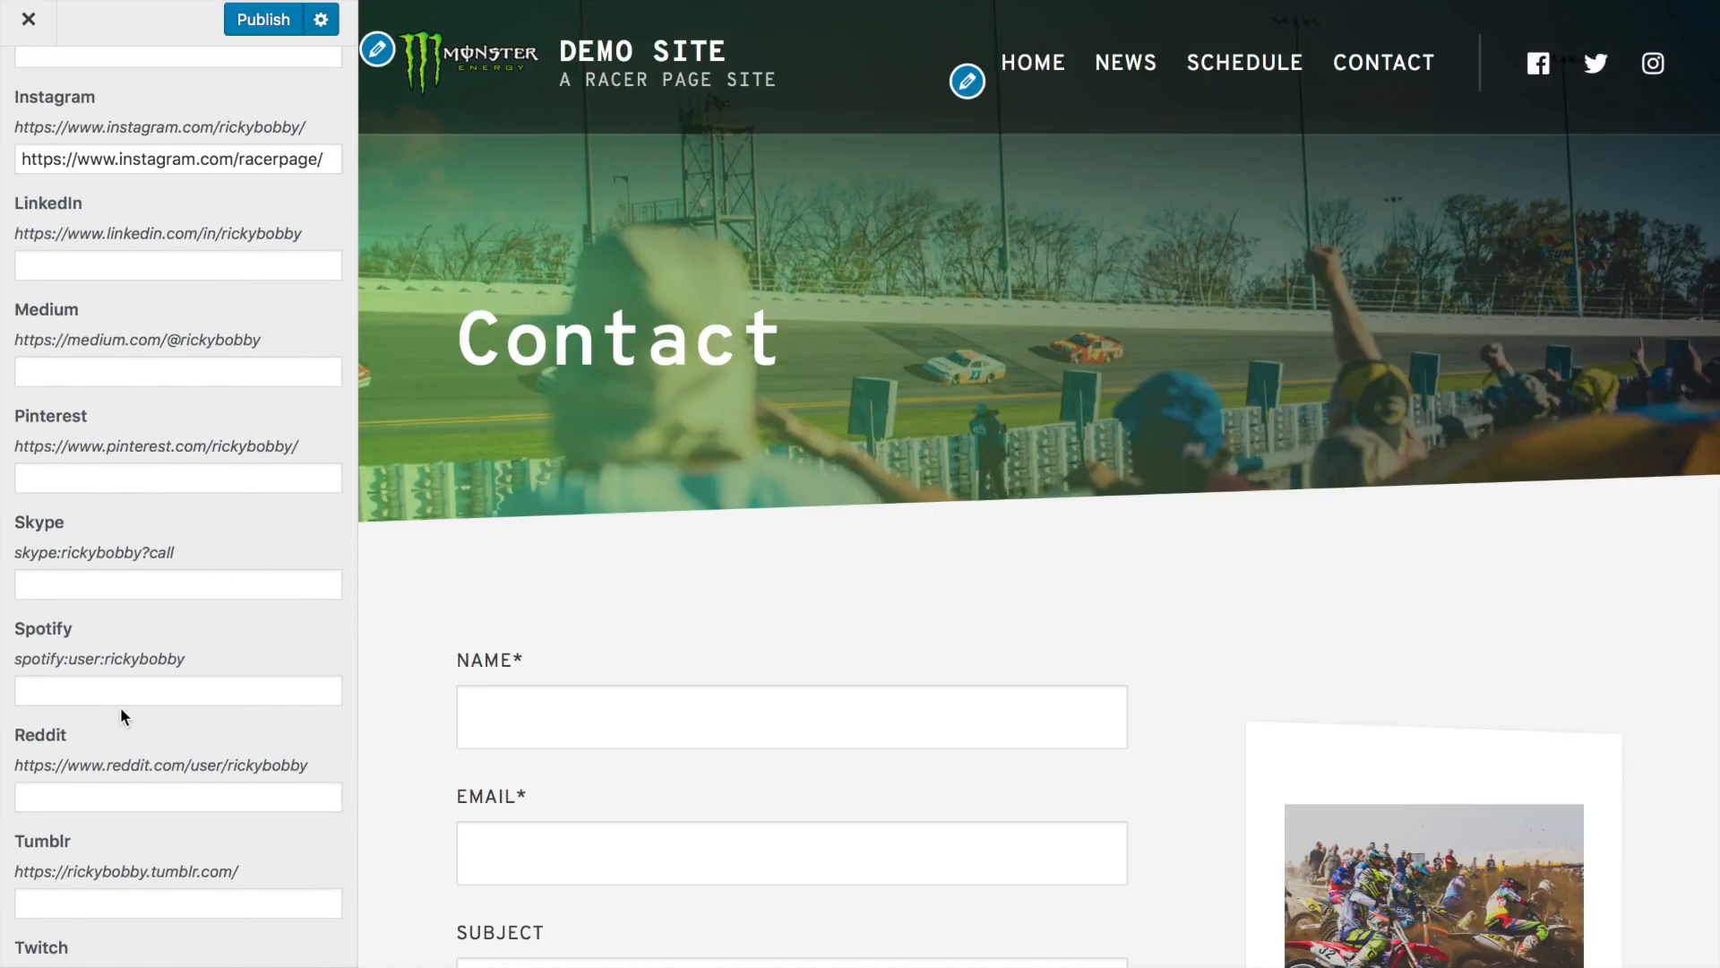
pyautogui.scroll(-5, 120, 714)
pyautogui.tripleClick(157, 601)
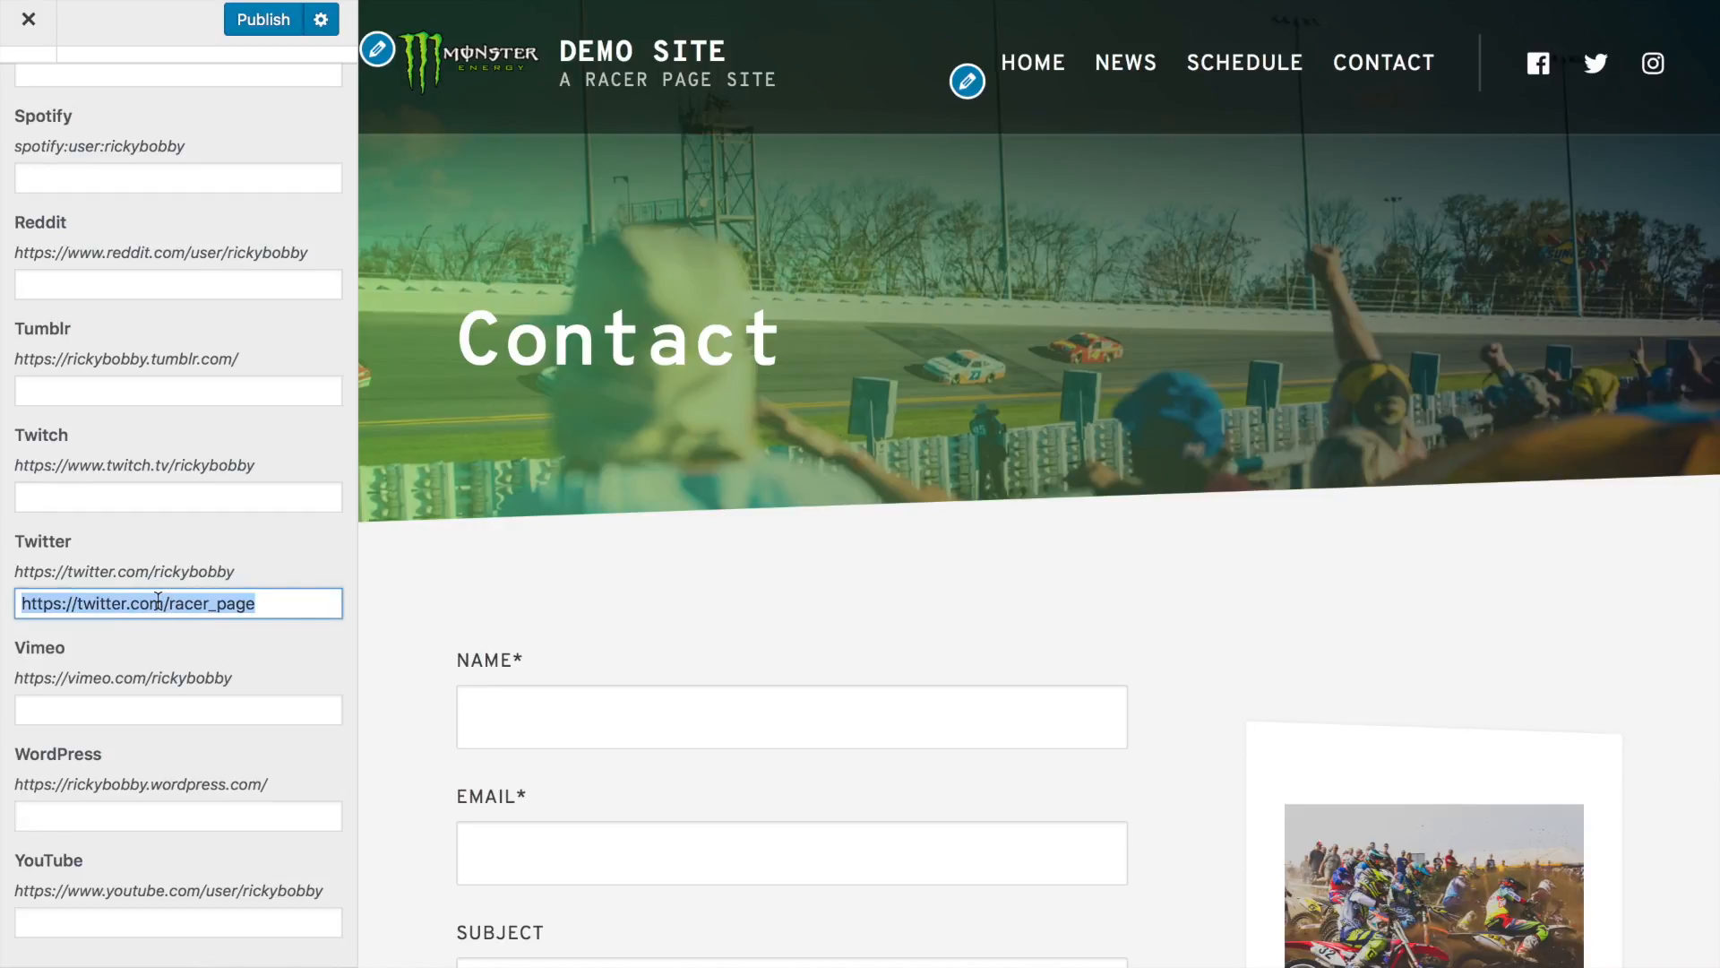
pyautogui.press('BackSpace')
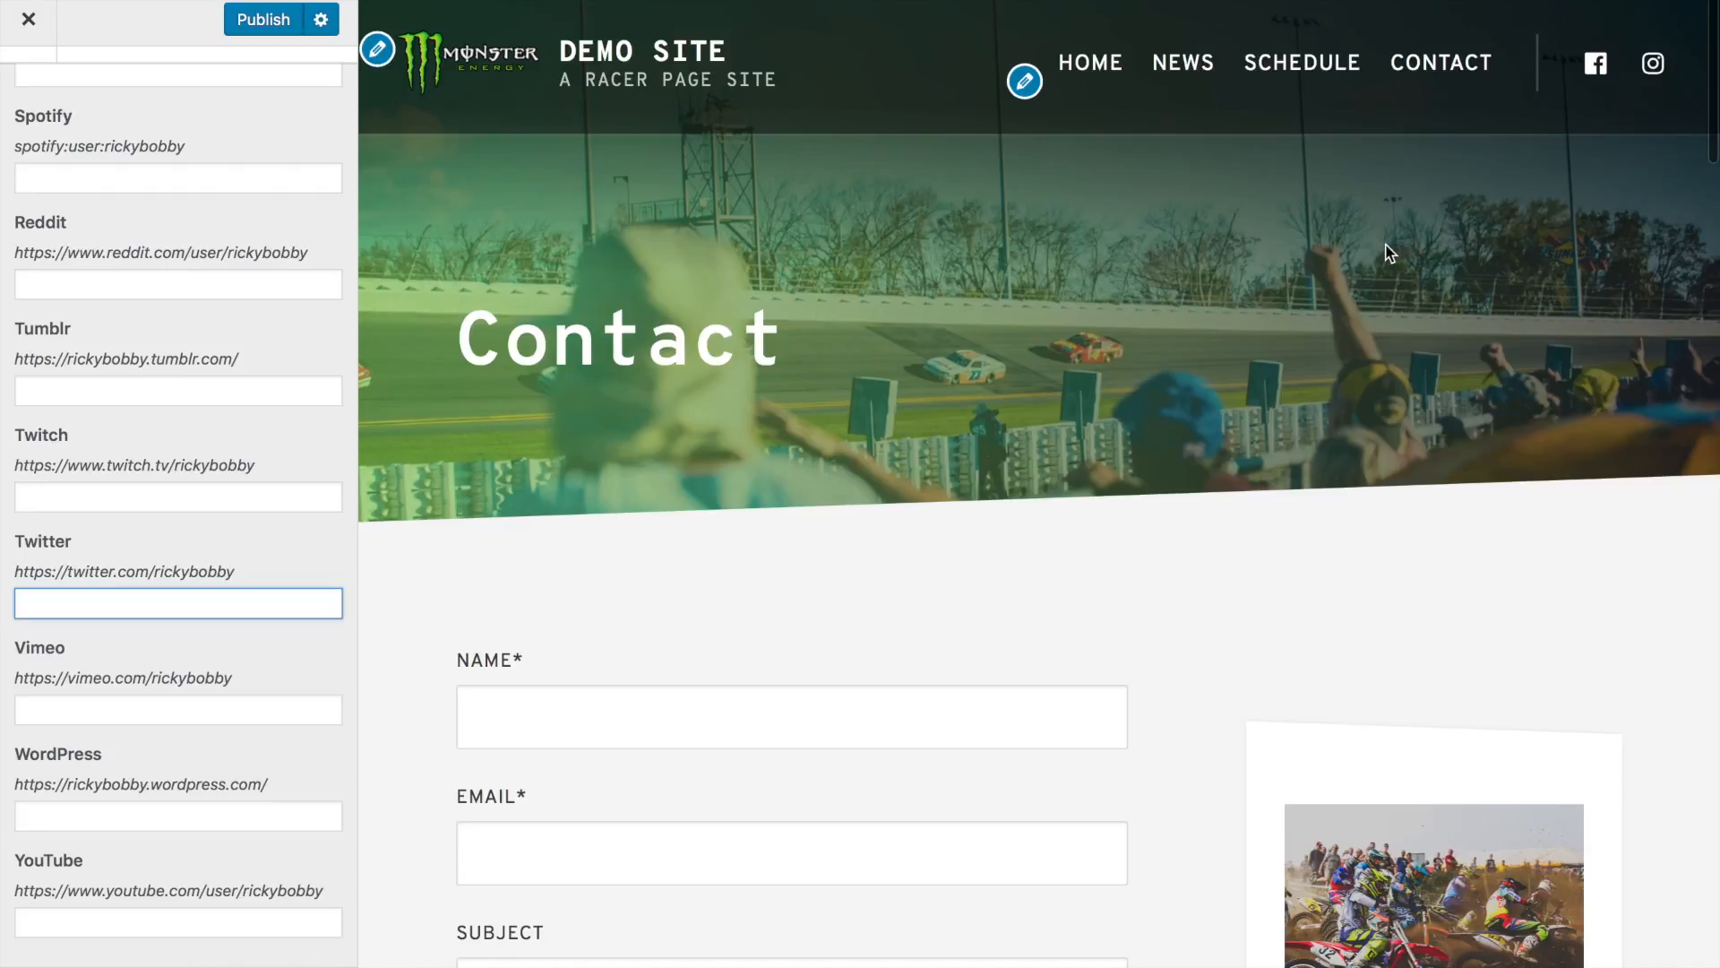
pyautogui.click(247, 31)
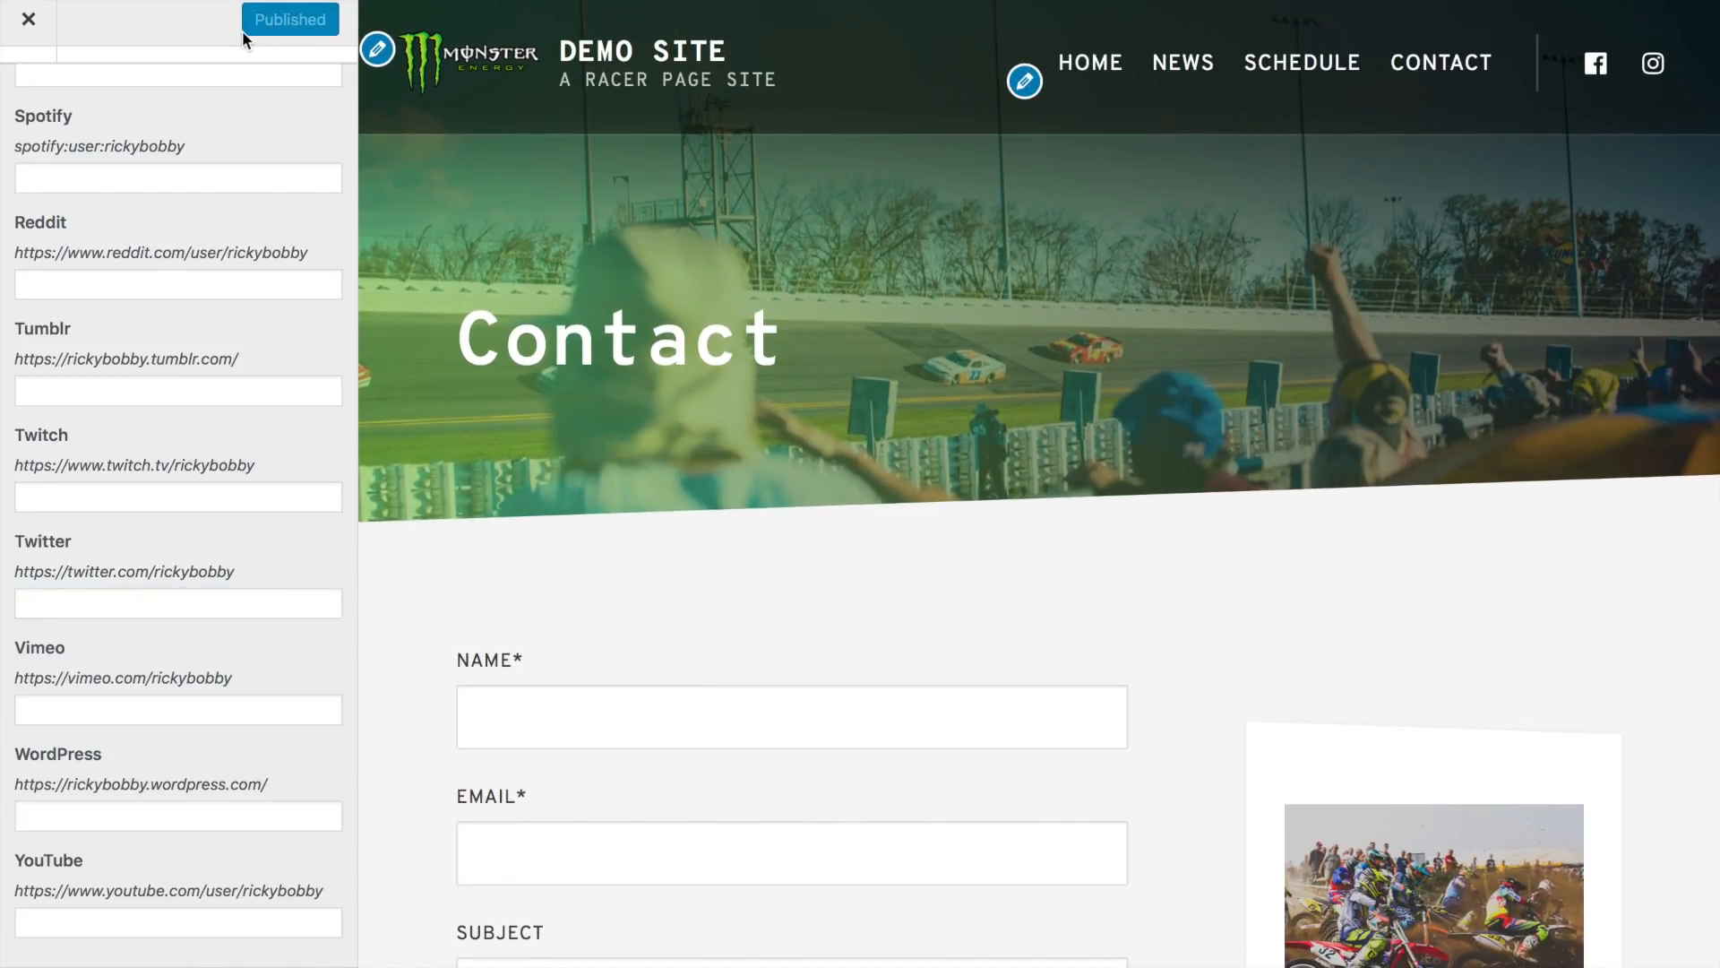
# Step: Close the customizer and review the published homepage, from the slider down through the posts and sidebar and back up
pyautogui.click(24, 30)
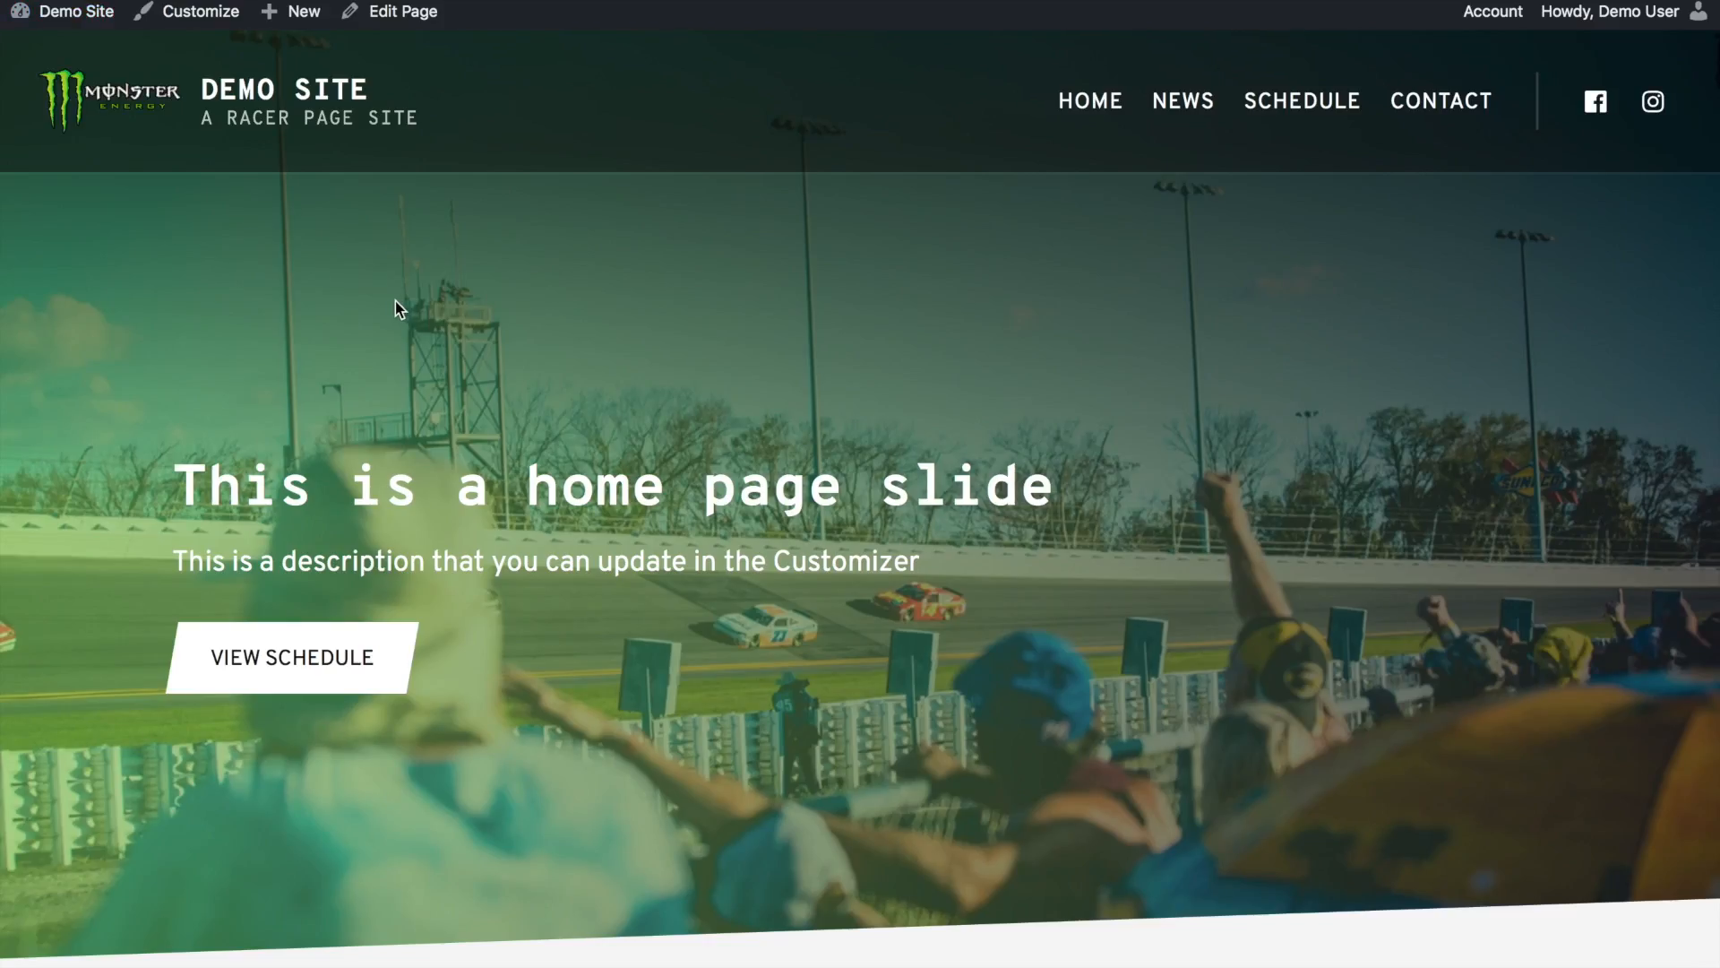
pyautogui.scroll(-10, 384, 287)
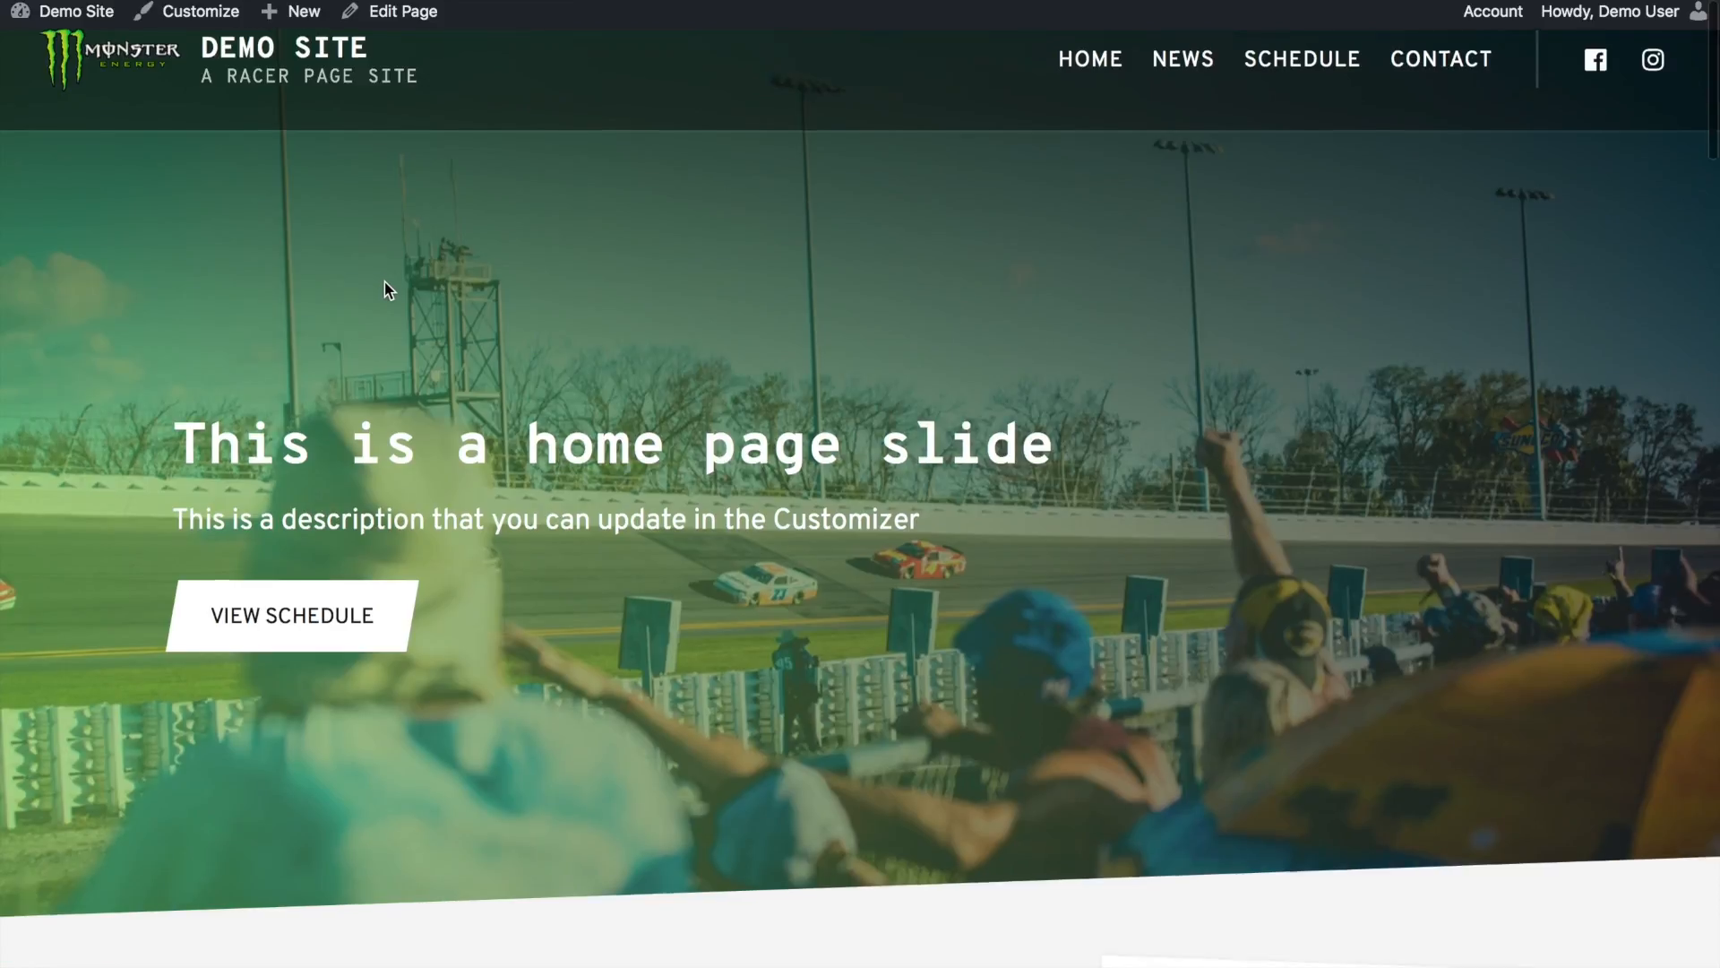
pyautogui.scroll(-12, 386, 291)
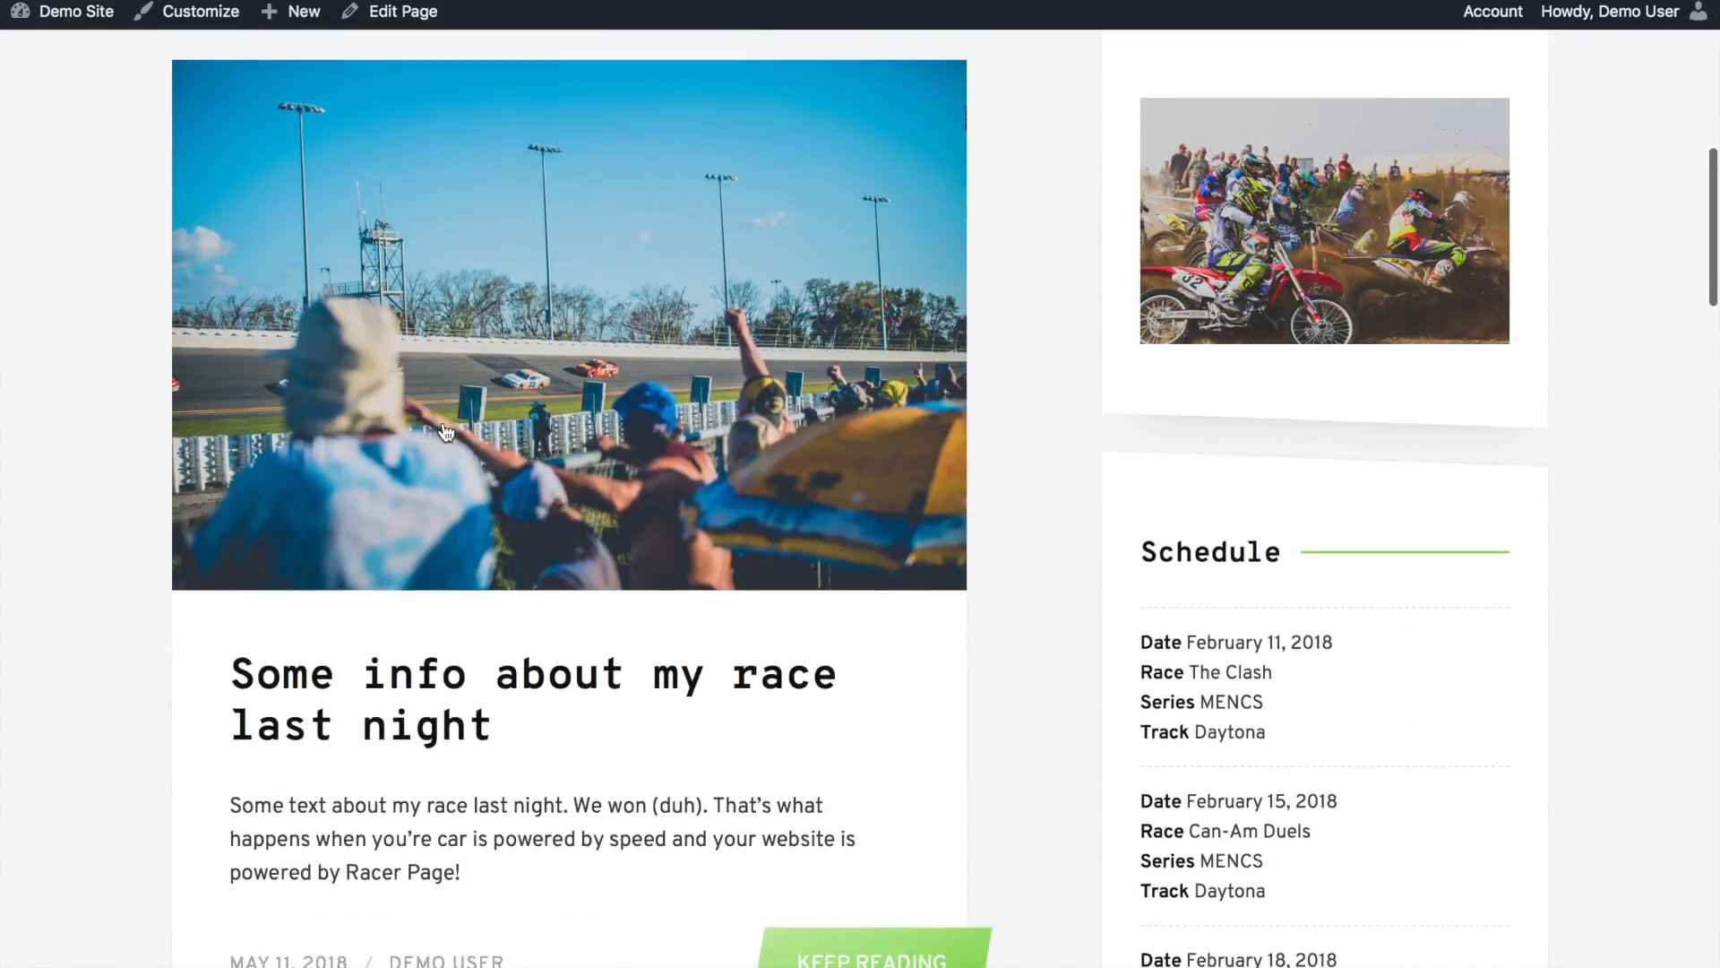
pyautogui.scroll(20, 445, 432)
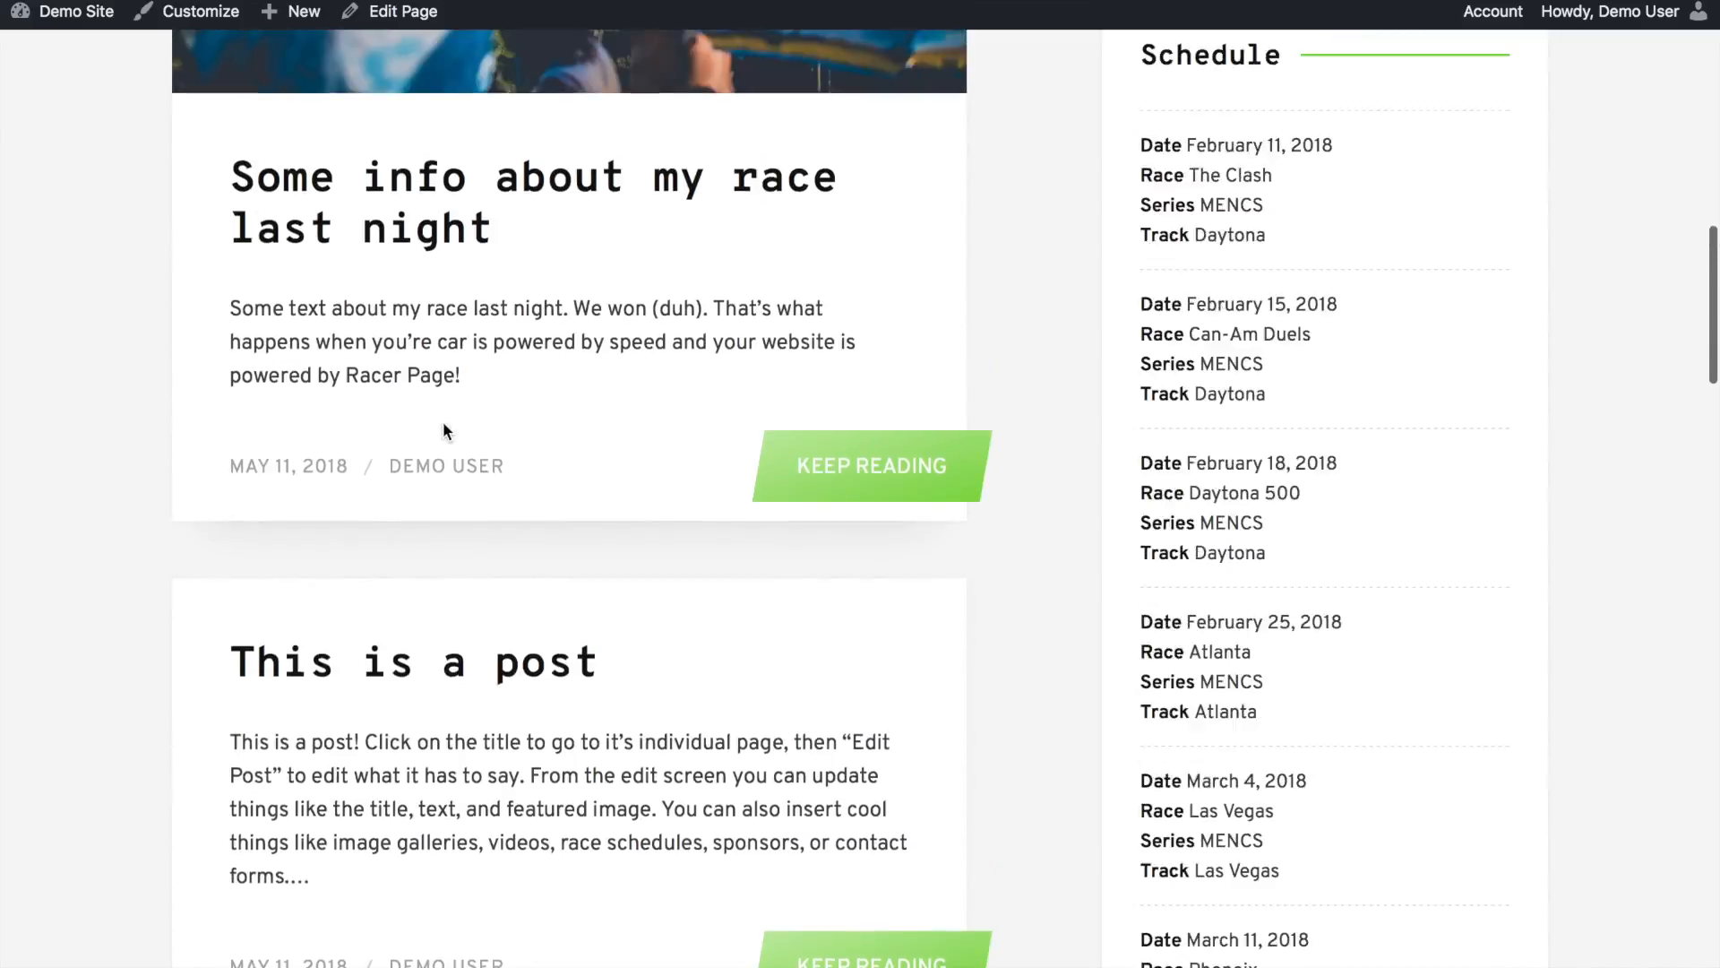
pyautogui.scroll(2, 442, 421)
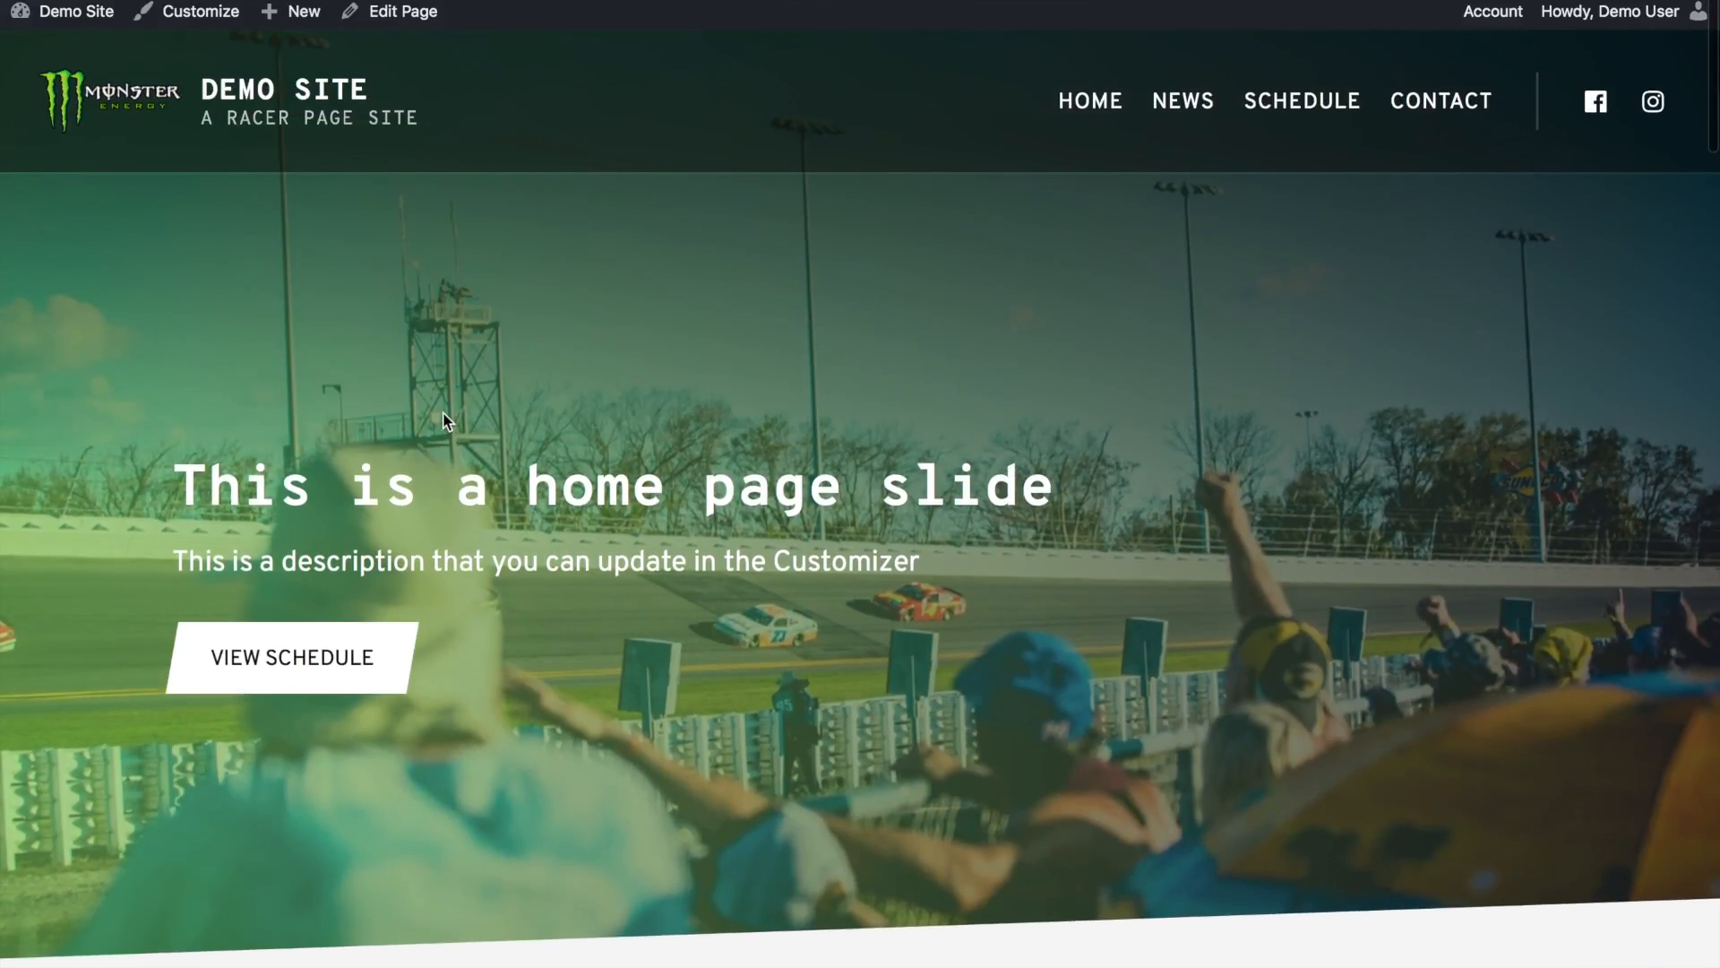